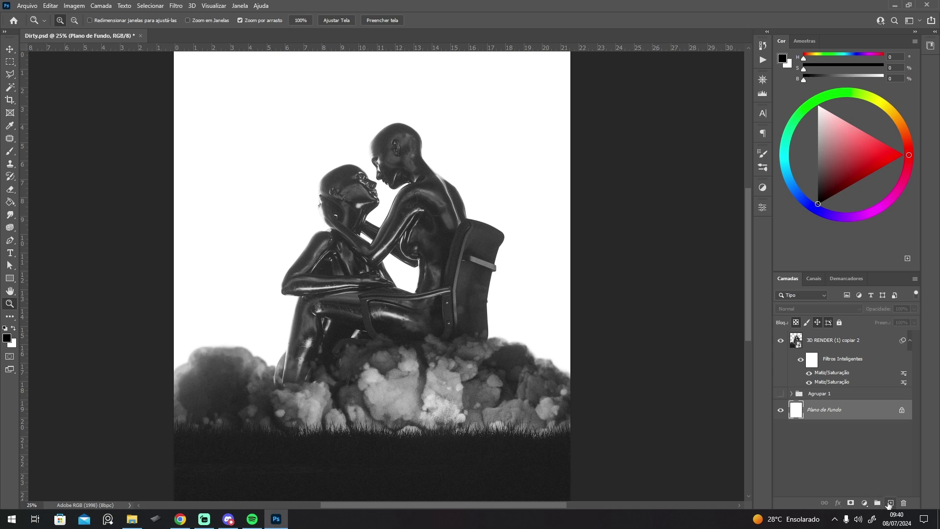
Step: Add a pink solid colour fill layer (fca3e8) directly above the Agrupar 1 group, behind the render of the couple
left_click(890, 503)
key("ctrl+z")
left_click(836, 394)
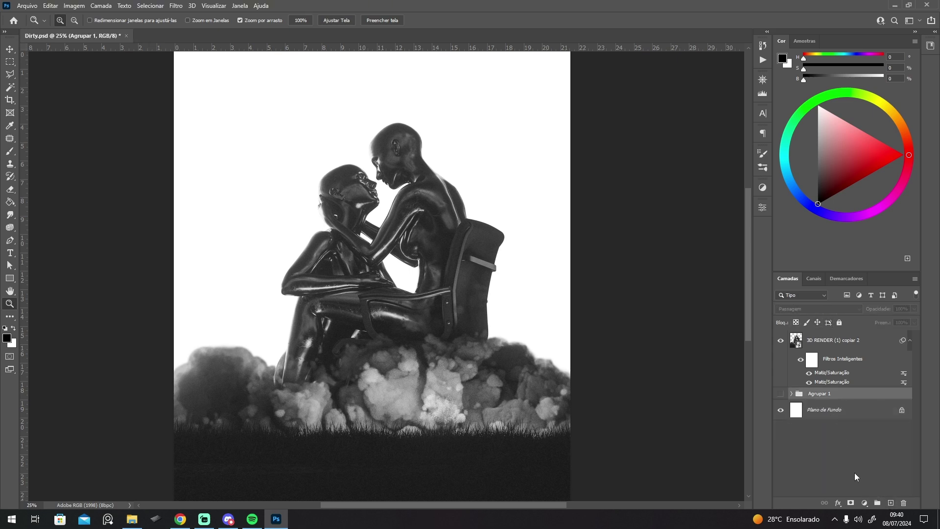
left_click(864, 503)
left_click(856, 333)
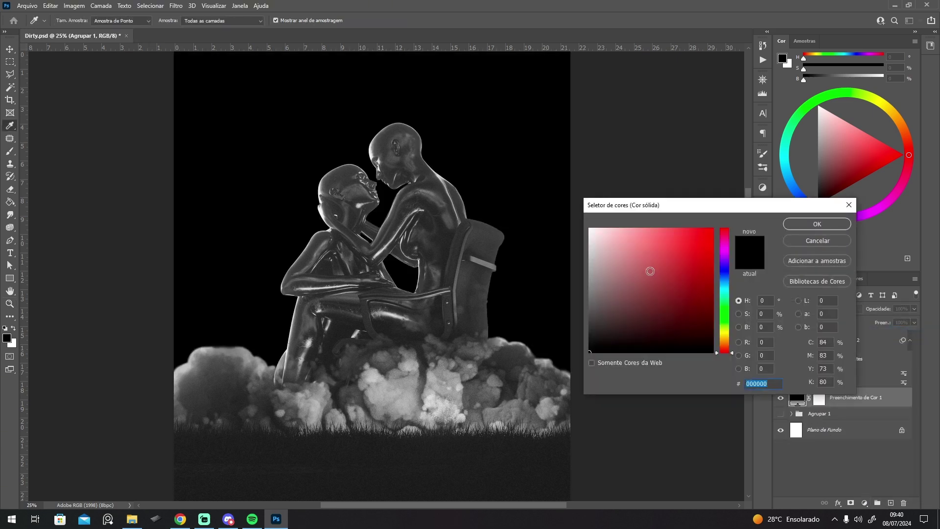
left_click_drag(728, 316, 728, 243)
left_click(635, 231)
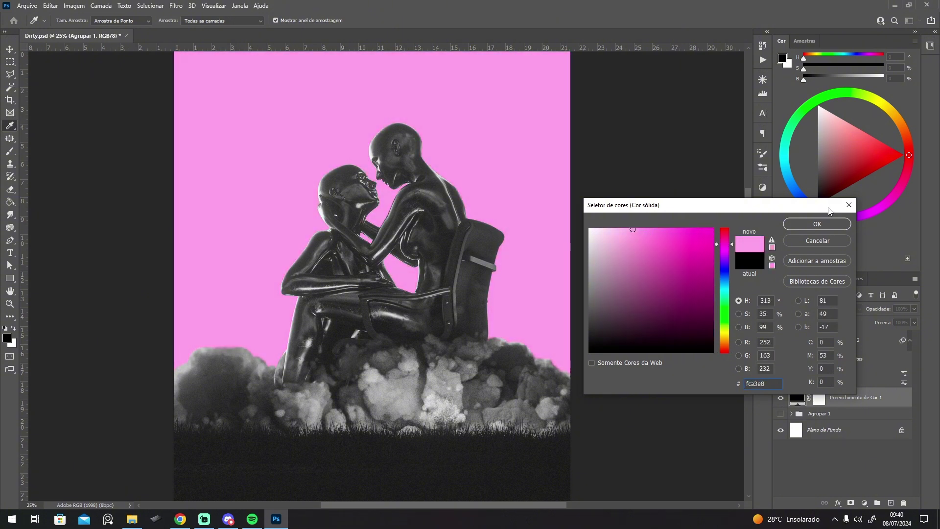
key("z")
left_click(825, 222)
Step: Place ruler guides about 1 inch inside the canvas's left, top and bottom edges
left_click(354, 209, "alt")
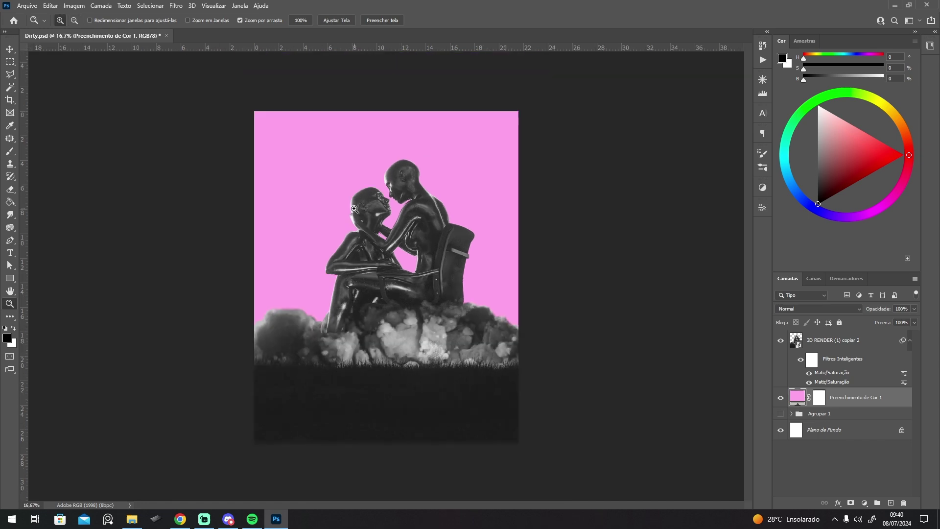
left_click(414, 212)
left_click(388, 186, "alt")
key("ctrl+0")
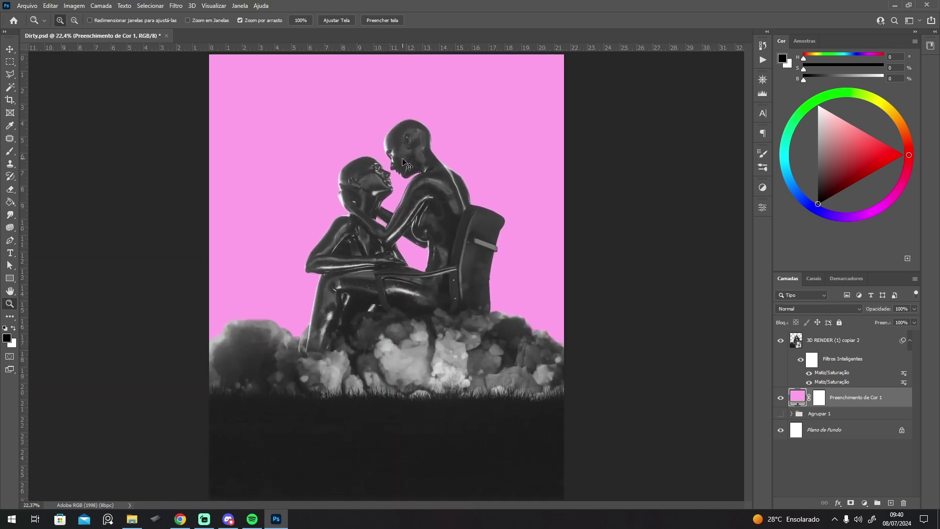
left_click(402, 159, "alt")
left_click_drag(25, 183, 266, 170)
left_click_drag(23, 158, 15, 110)
left_click_drag(448, 49, 441, 123)
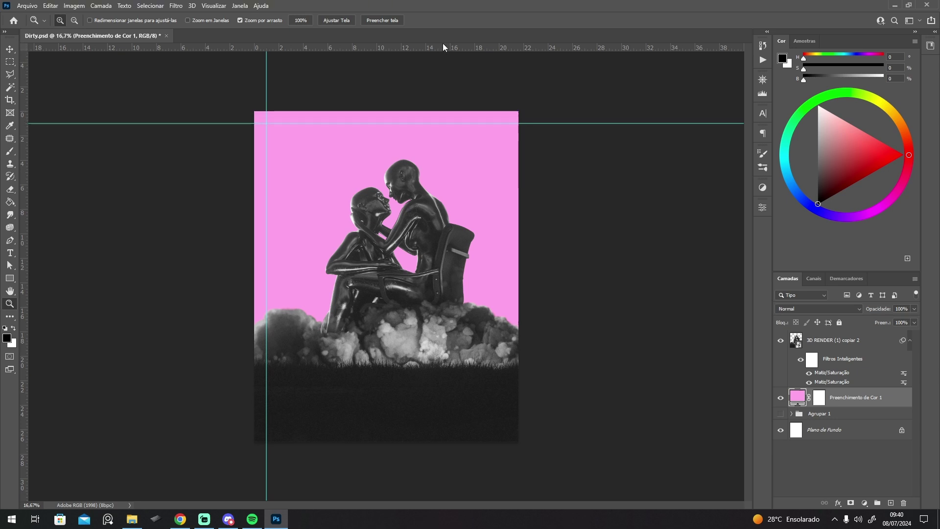
left_click_drag(443, 48, 395, 429)
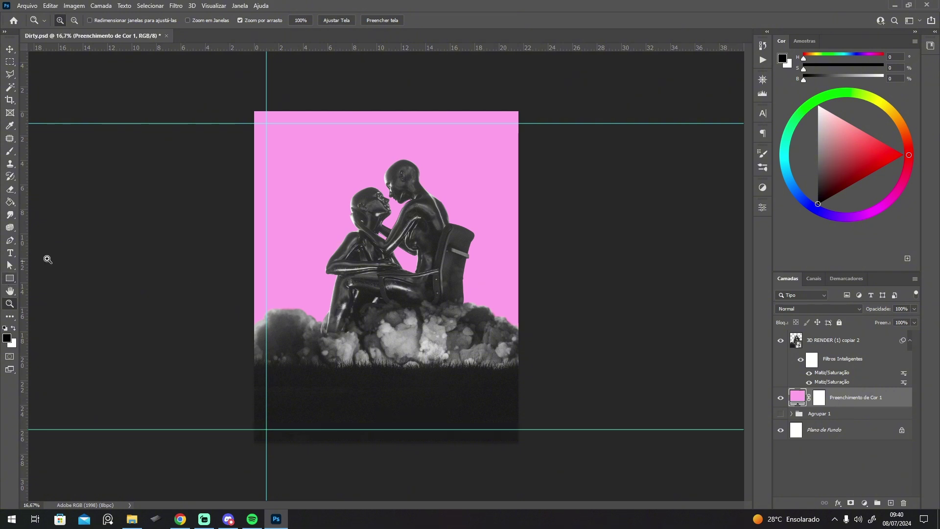
Step: Clear all existing guides and create a guide layout with 4 columns and 4 rows
left_click(213, 5)
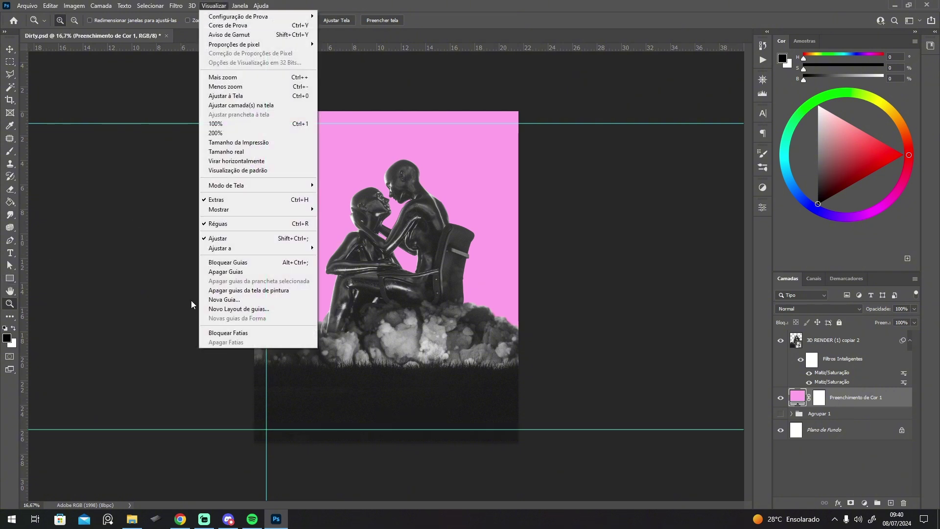
left_click(226, 271)
left_click(214, 5)
left_click(239, 309)
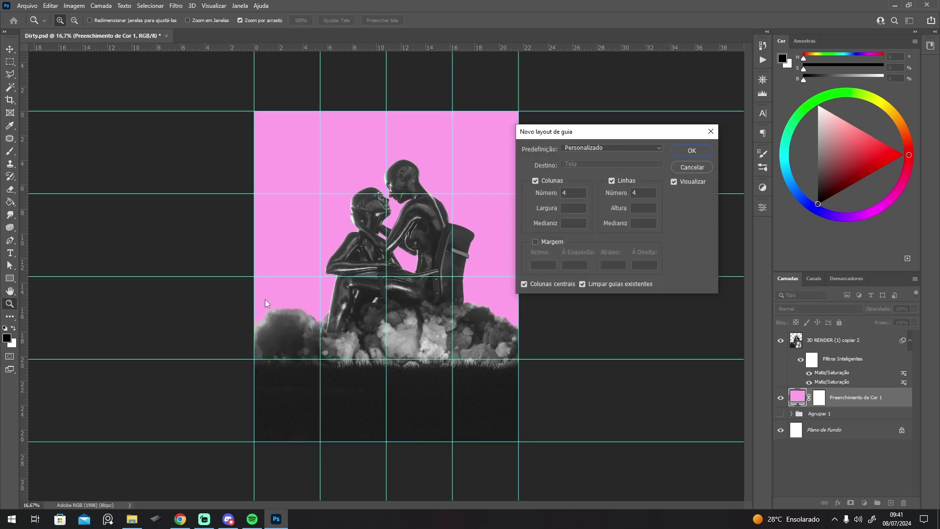
left_click(681, 156)
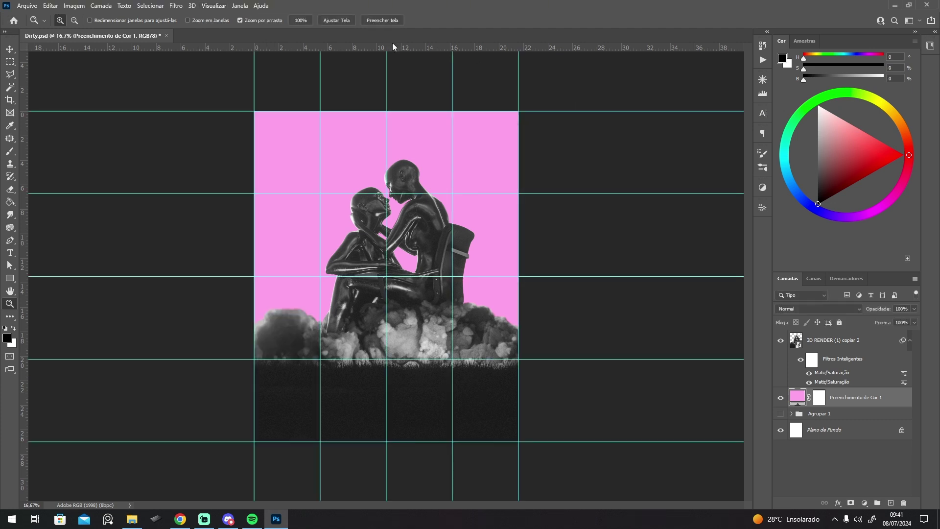
Step: Add margin guides about 1 inch inside the canvas's top, left and bottom edges to the 4 by 4 guide grid
left_click_drag(392, 46, 395, 123)
left_click_drag(27, 190, 267, 185)
left_click_drag(428, 47, 388, 429)
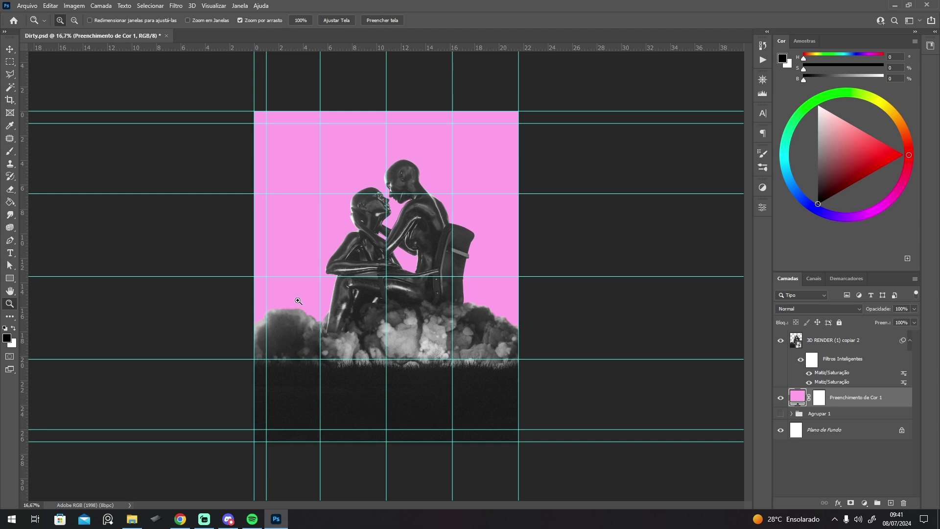
Step: Draw a 1 by 1 inch rectangle shape in the canvas's top-left corner, snapped between the edge and margin guides
left_click(10, 278)
key("z")
left_click(260, 114)
left_click(260, 114)
left_click(278, 106)
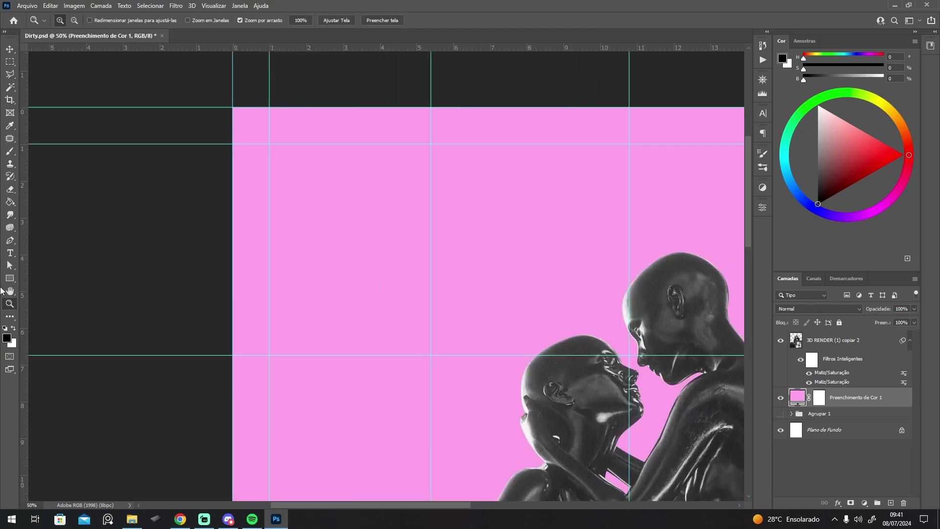
left_click(10, 278)
left_click_drag(233, 107, 269, 144)
Step: Remove the corner square's stroke and give it a white fill
left_click(650, 319)
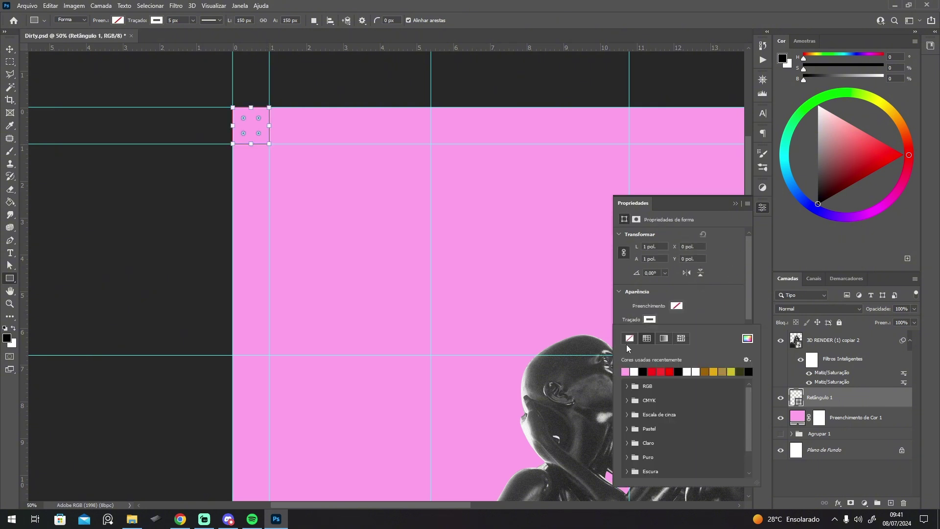
left_click(674, 310)
left_click(633, 357)
left_click(851, 390)
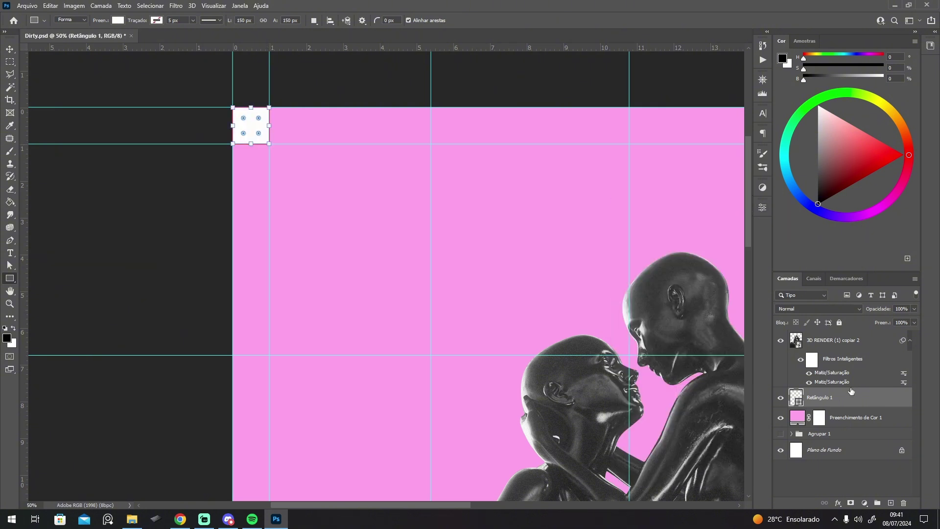
Step: Duplicate the white square and move the copy into the canvas's top-right corner
key("z")
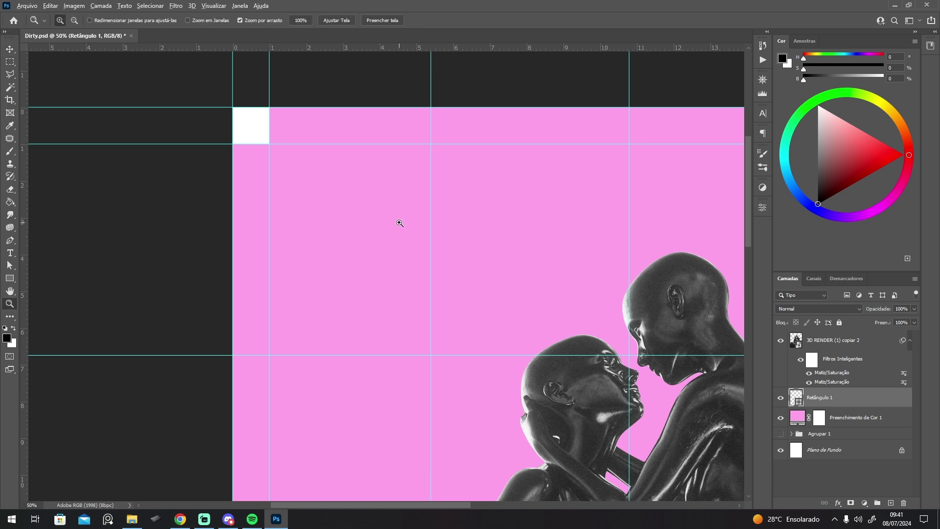
left_click(400, 223, "alt")
key("ctrl+j")
key("ctrl+t")
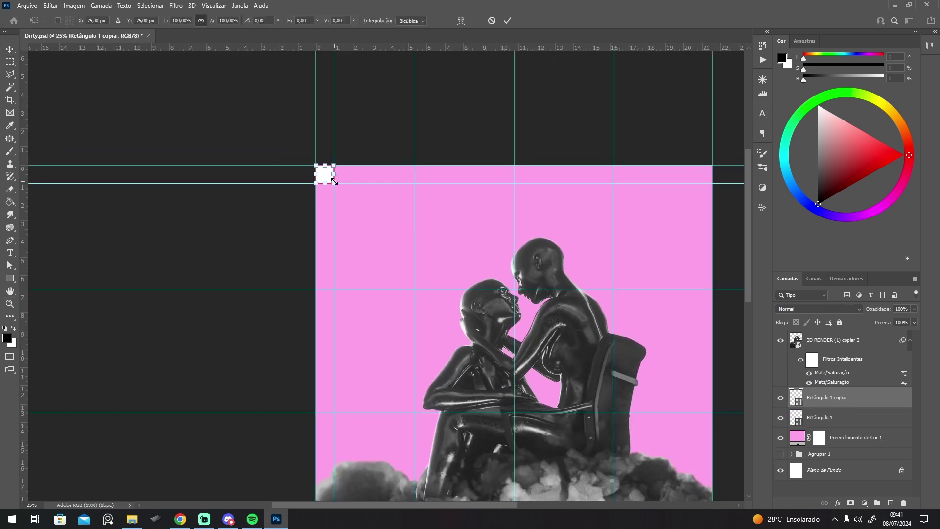
left_click_drag(326, 178, 704, 178)
key("Return")
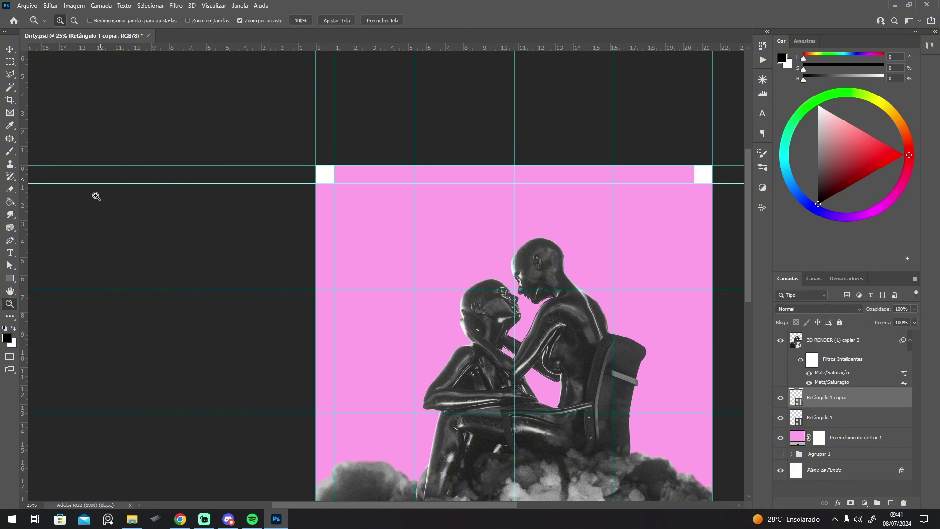
Step: Place a vertical margin guide along the inner edge of the top-right square and hide both square layers
left_click_drag(24, 216, 695, 207)
left_click_drag(776, 398, 779, 419)
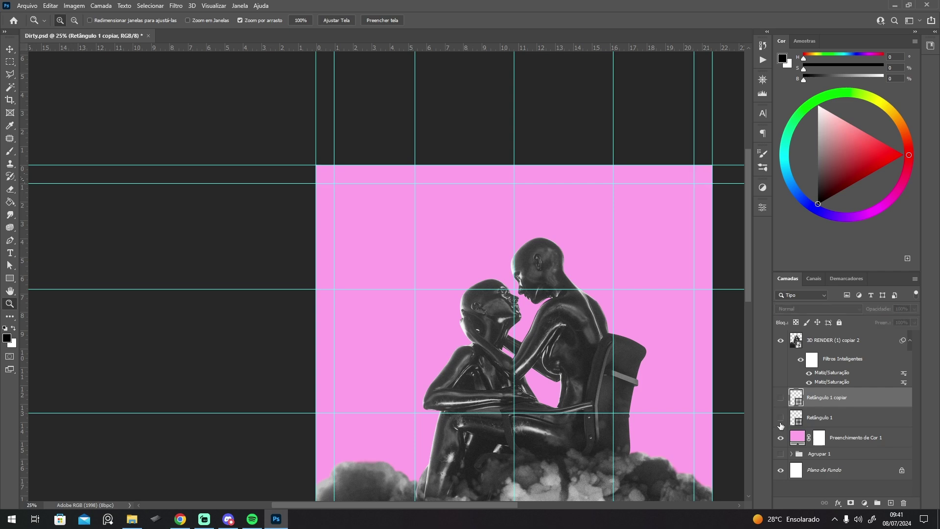
left_click(846, 437)
left_click(473, 329, "alt")
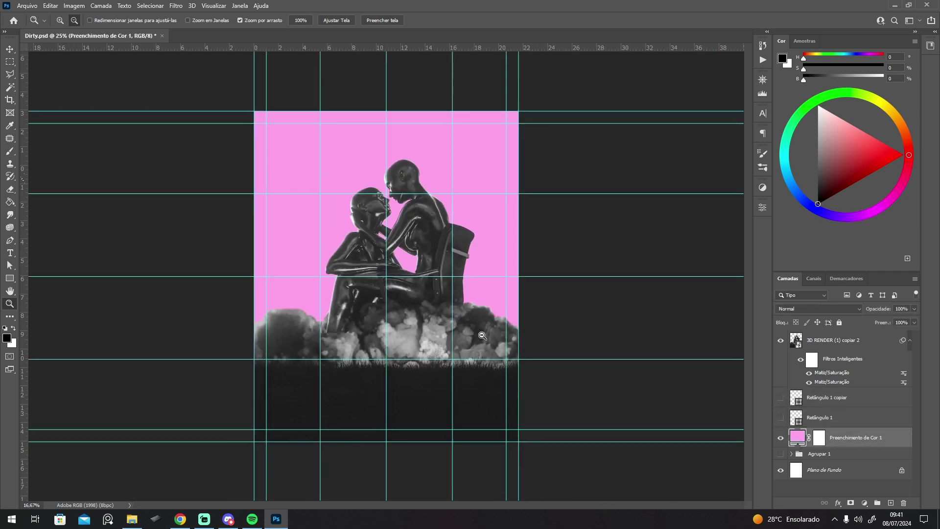
left_click(380, 156)
left_click(379, 156)
left_click_drag(436, 495, 482, 509)
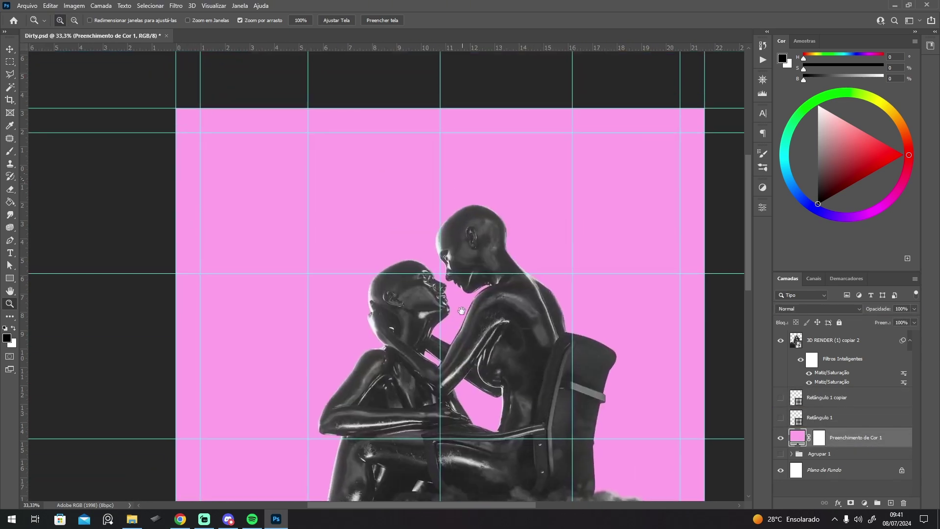
left_click(461, 295, "alt")
left_click(460, 295, "alt")
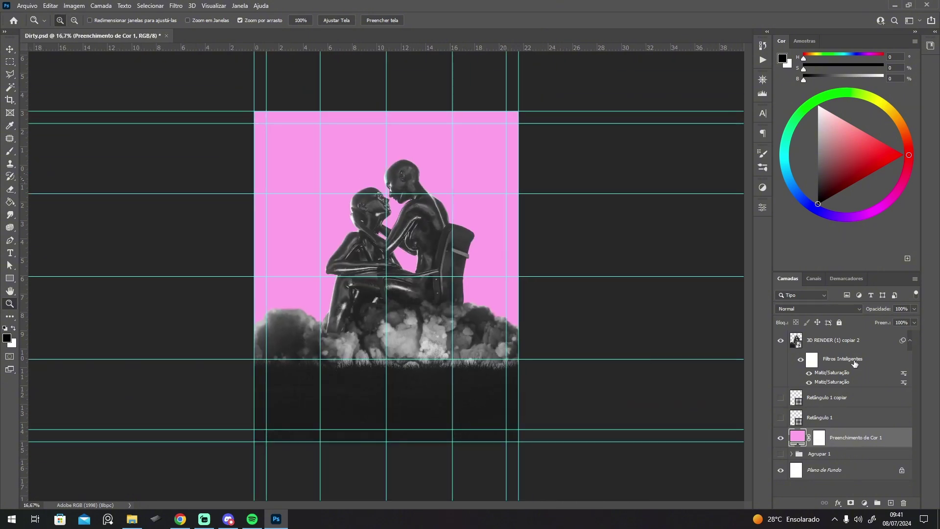
Step: Move the 3D render of the couple down on the canvas to X 1620 px, Y 2500 px
left_click(842, 343)
key("ctrl+t")
left_click(480, 206)
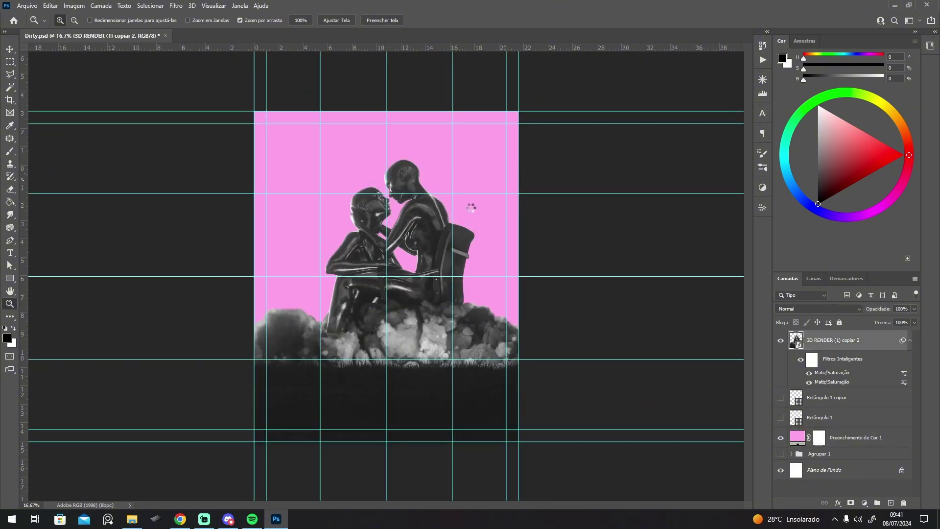
left_click_drag(470, 203, 424, 234)
key("Return")
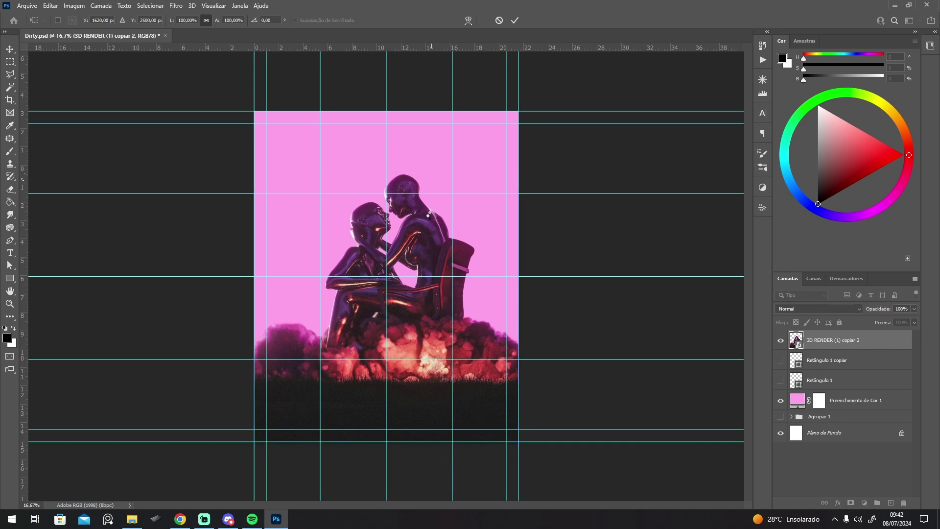
Step: Duplicate the 3D render layer and convert the copy into a smart object
key("z")
key("ctrl+j")
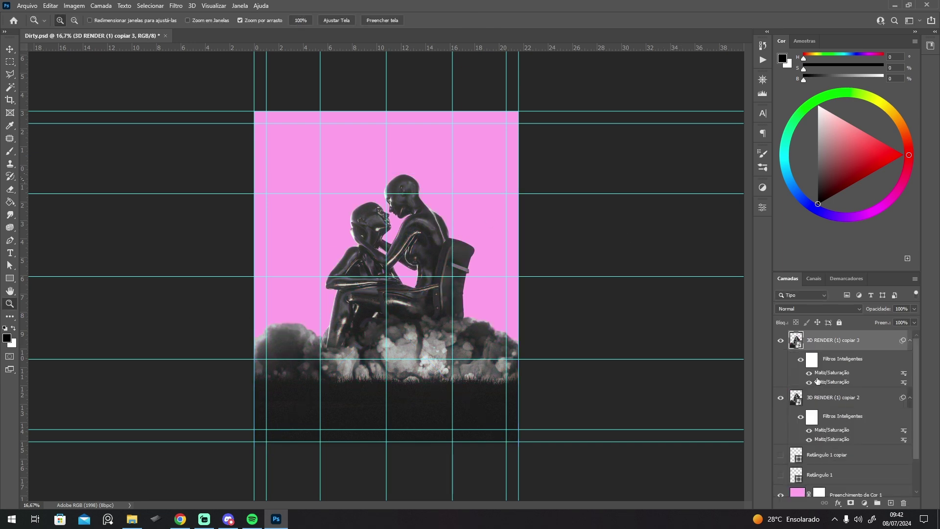
right_click(861, 346)
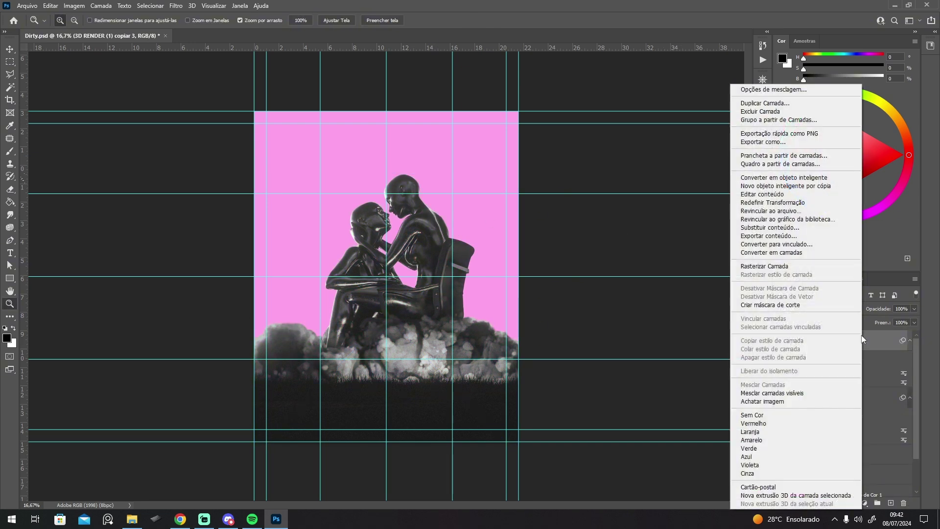
left_click(782, 178)
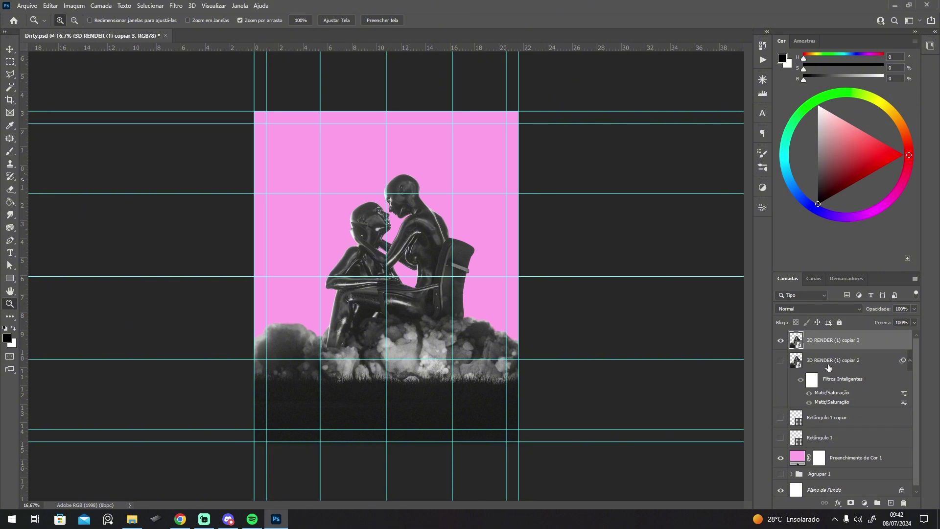
Step: Move the hidden original 3D render layer between the pink fill layer and the Agrupar 1 group, and collapse its smart filters
left_click_drag(828, 367, 827, 475)
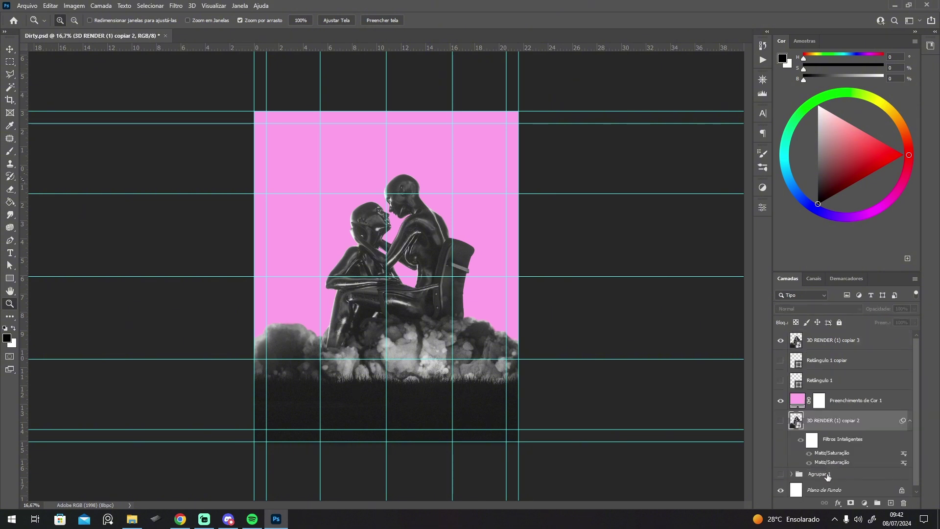
left_click(909, 422)
left_click(832, 360)
Step: Add the title text "THE LOVERS" in the pink area above the couple, on a layer above the converted render
left_click(837, 339)
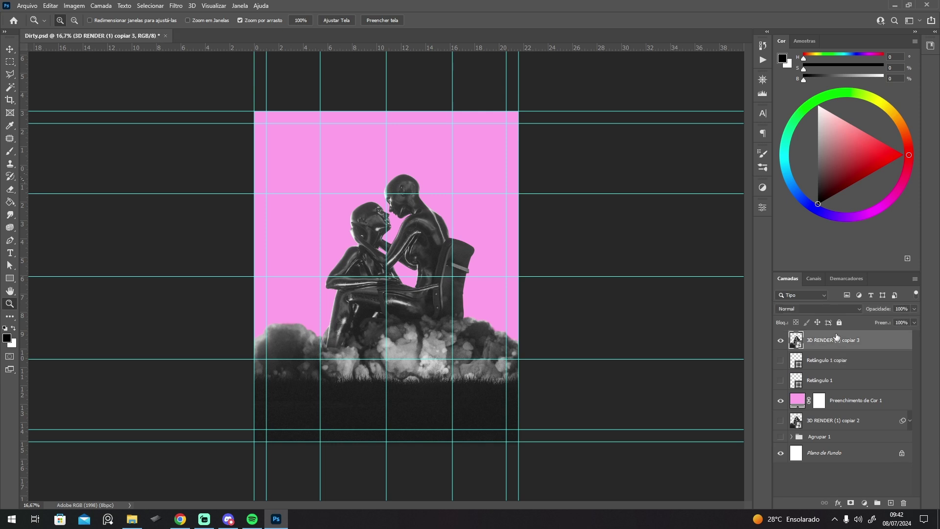
left_click(375, 179)
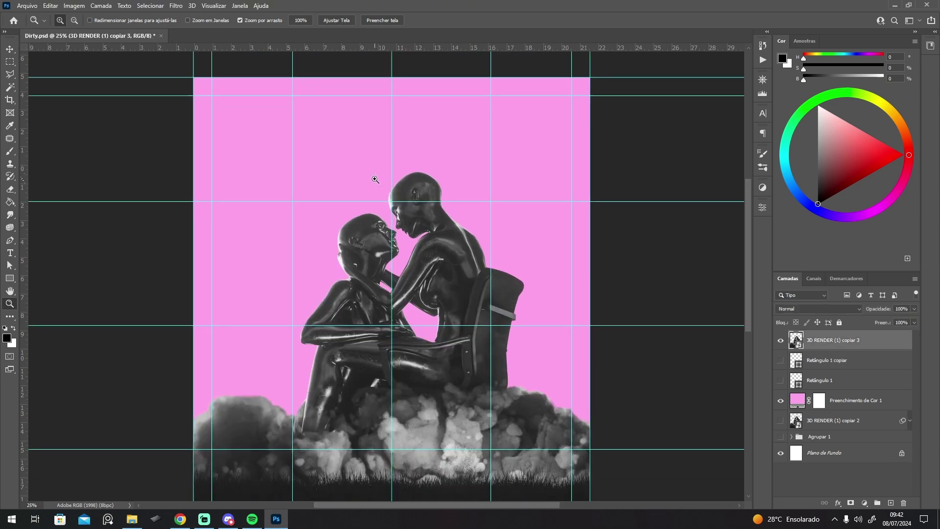
key("t")
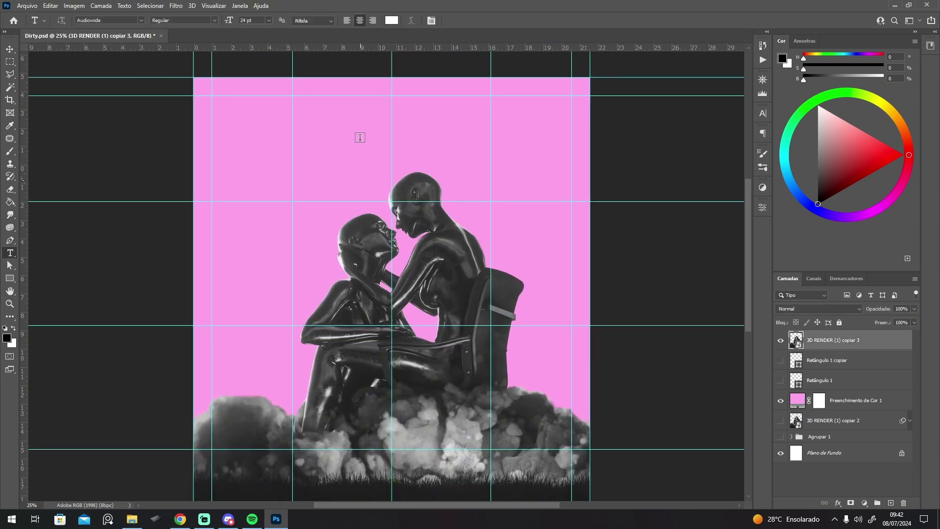
left_click(321, 140)
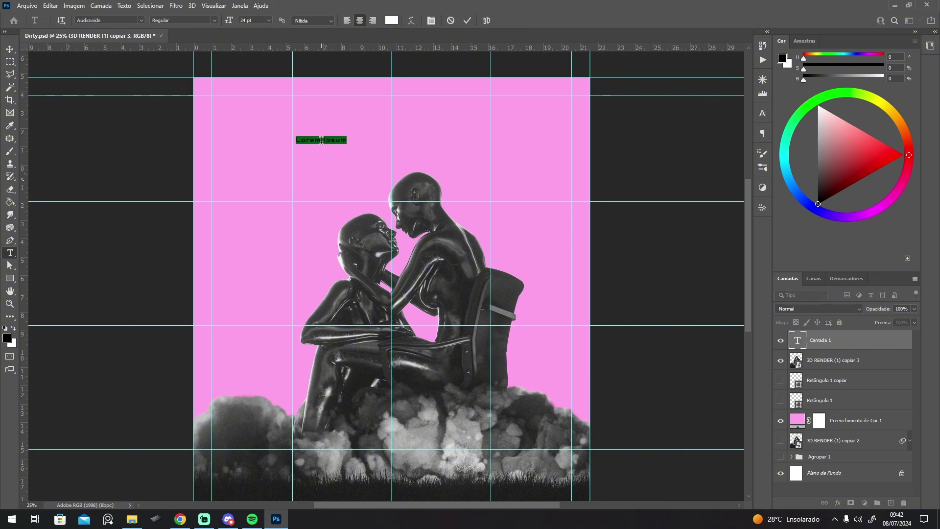
type("THE LOVERS")
key("ctrl+Return")
Step: Scale the THE LOVERS title to about 592% and centre it horizontally near the top of the canvas
key("ctrl+t")
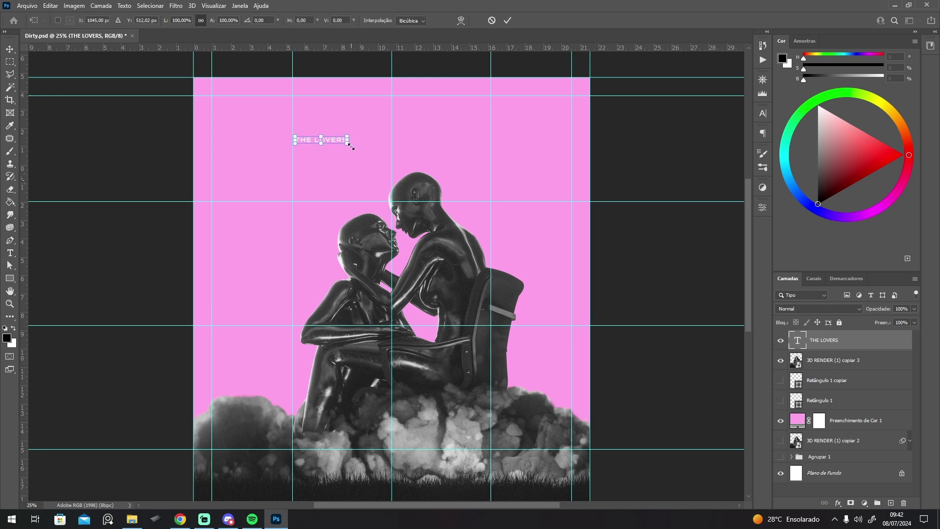
left_click_drag(347, 143, 475, 160)
left_click_drag(374, 141, 415, 124)
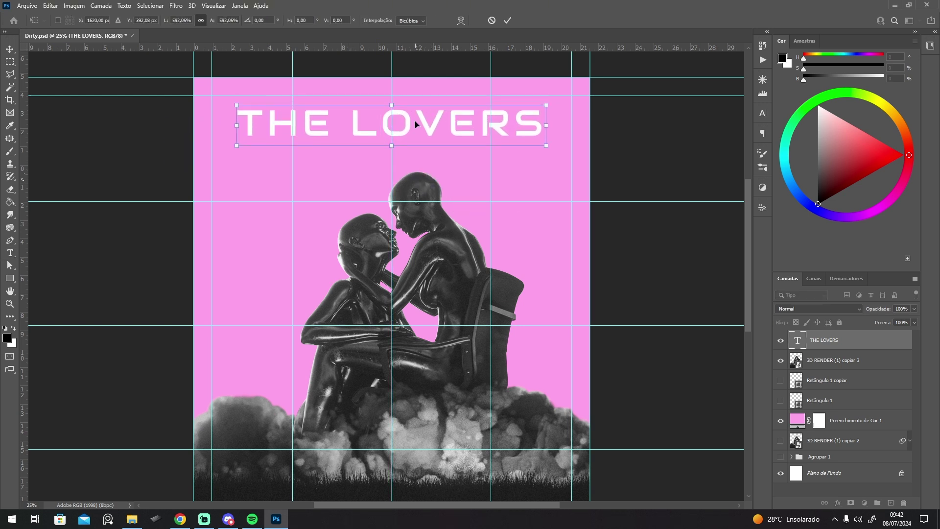
key("Return")
Step: Try the Scriptina font and faux bold on the THE LOVERS title
left_click(760, 114)
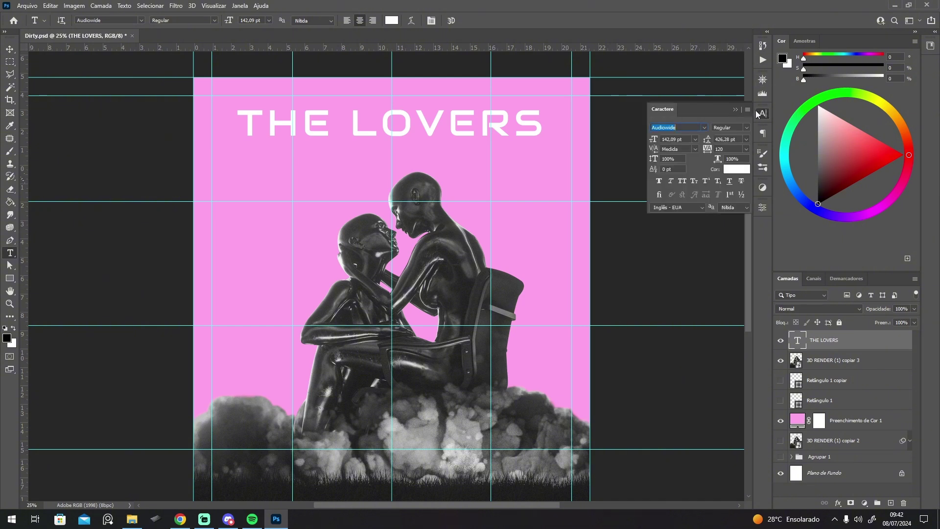
left_click(708, 127)
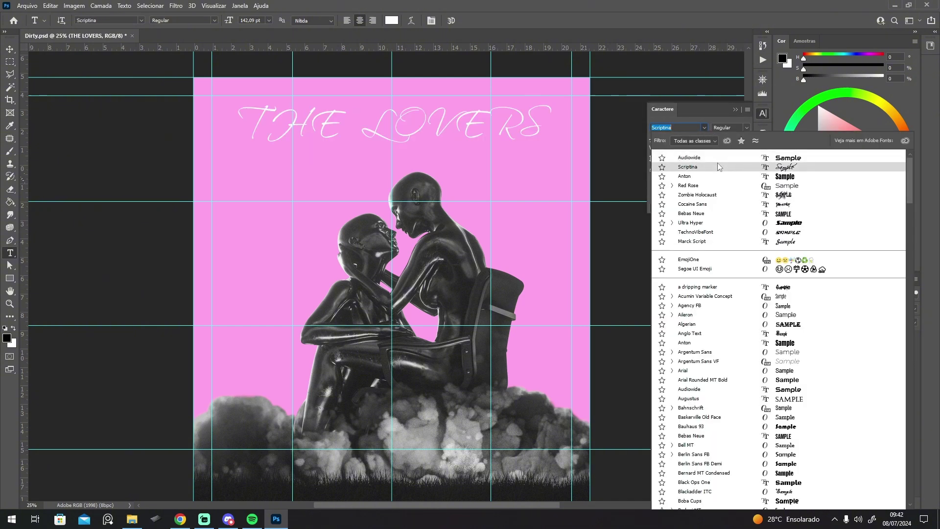
left_click(718, 167)
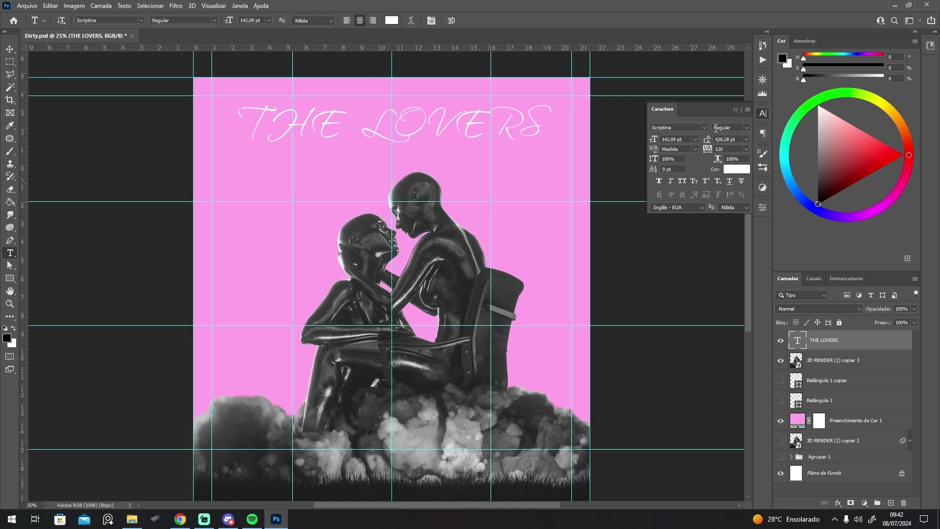
left_click(662, 181)
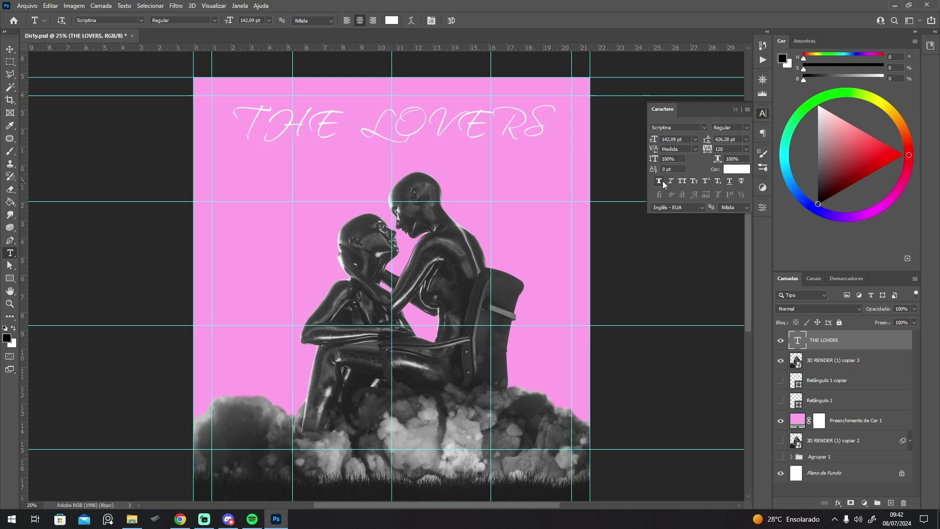
left_click(662, 181)
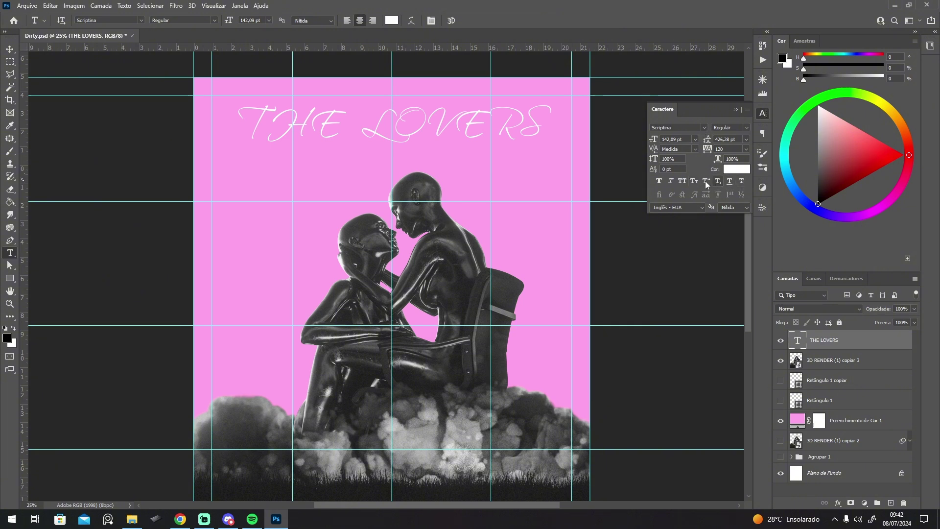
Step: Set the THE LOVERS title in the Red Rose font with the Bold style
left_click(703, 128)
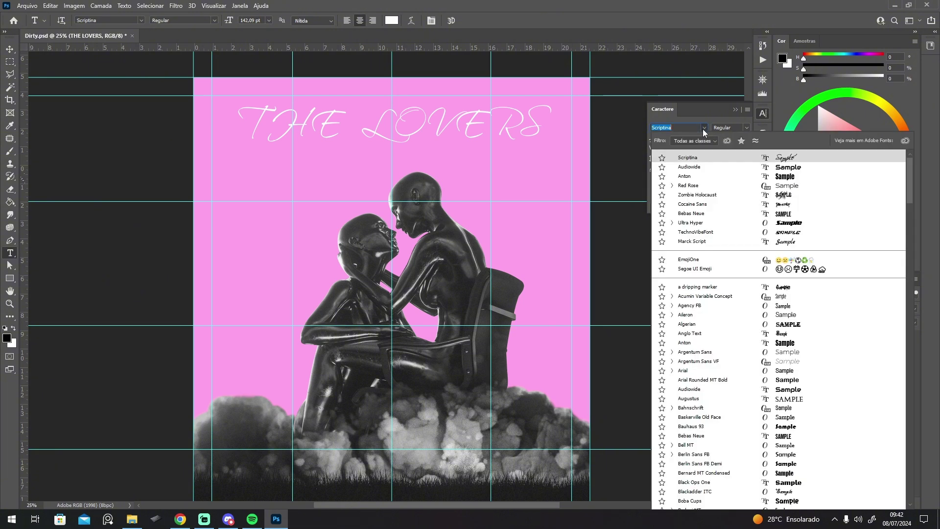
left_click(705, 184)
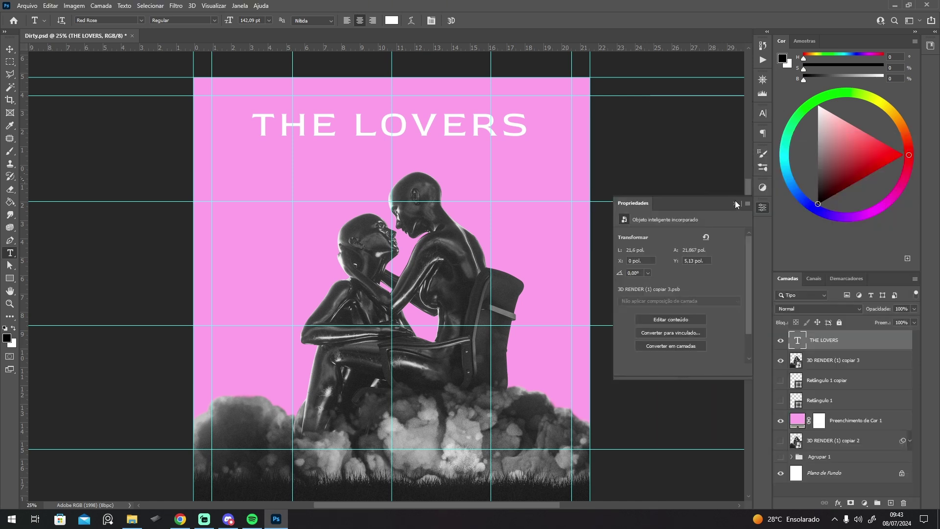
left_click(735, 201)
left_click(762, 117)
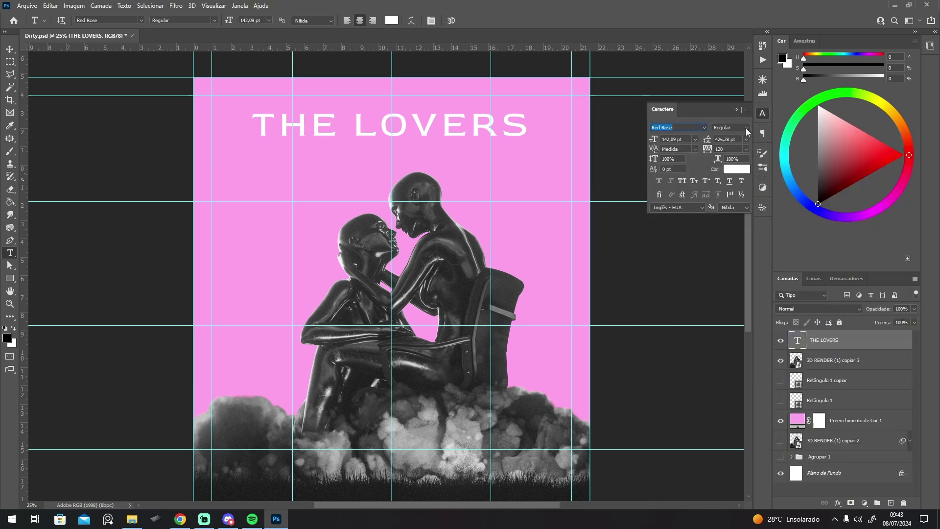
left_click(746, 128)
left_click(750, 152)
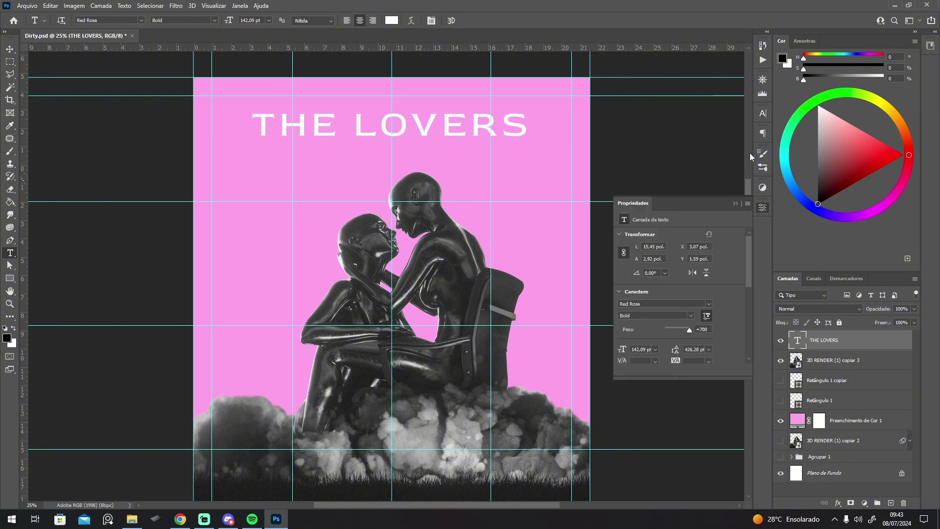
left_click(735, 201)
left_click(762, 115)
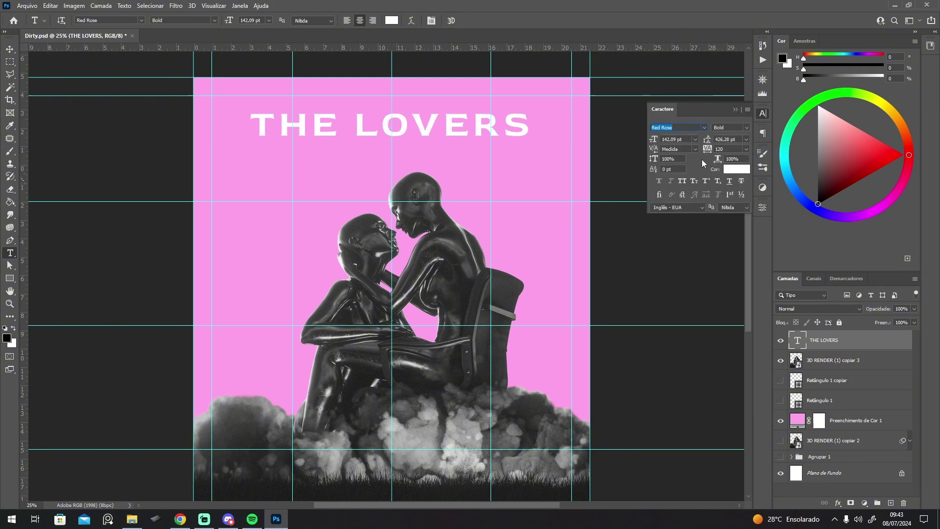
left_click(735, 109)
Step: Scale the THE LOVERS title to about 112% and keep it centred near the top of the poster
key("ctrl+t")
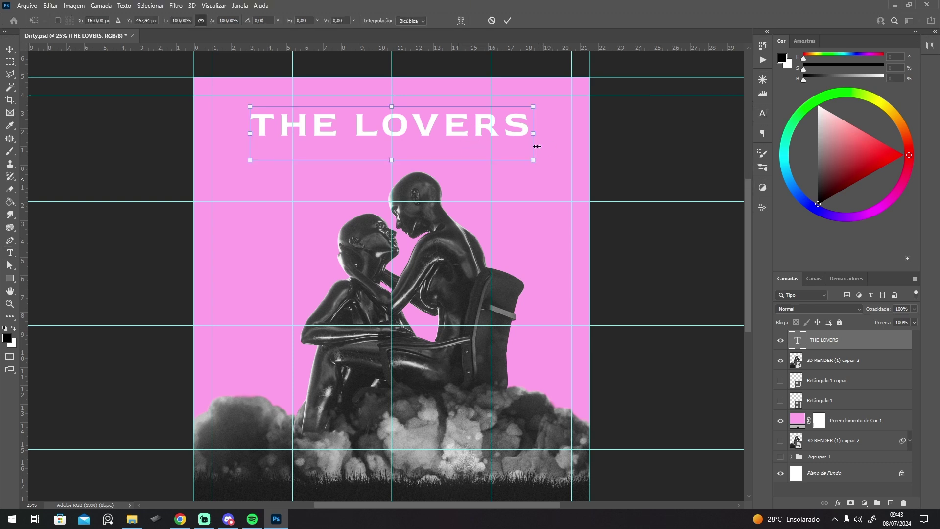
left_click_drag(537, 146, 550, 166)
left_click_drag(463, 136, 463, 133)
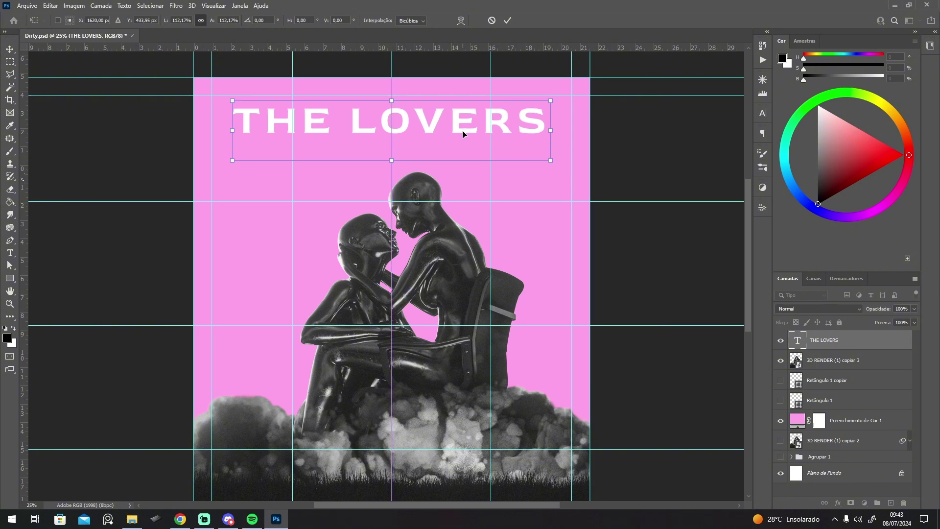
key("Return")
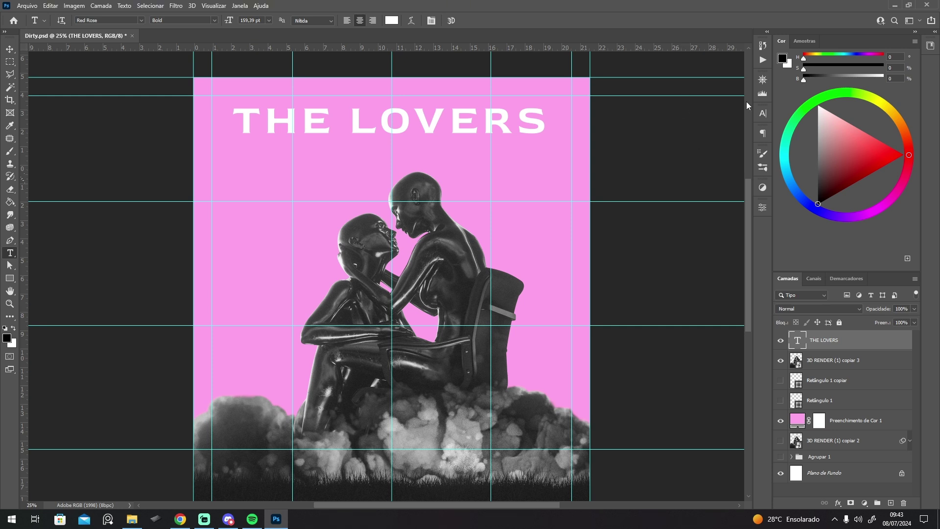
Step: Add the tagline text "I want to do bad things to you" in the pink area below the title
left_click(762, 113)
left_click(758, 113)
left_click(268, 170)
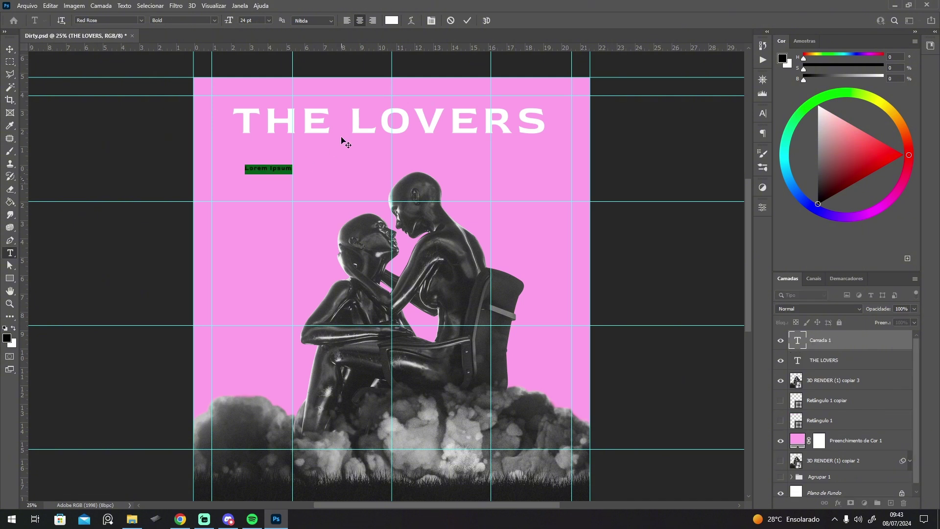
key("BackSpace")
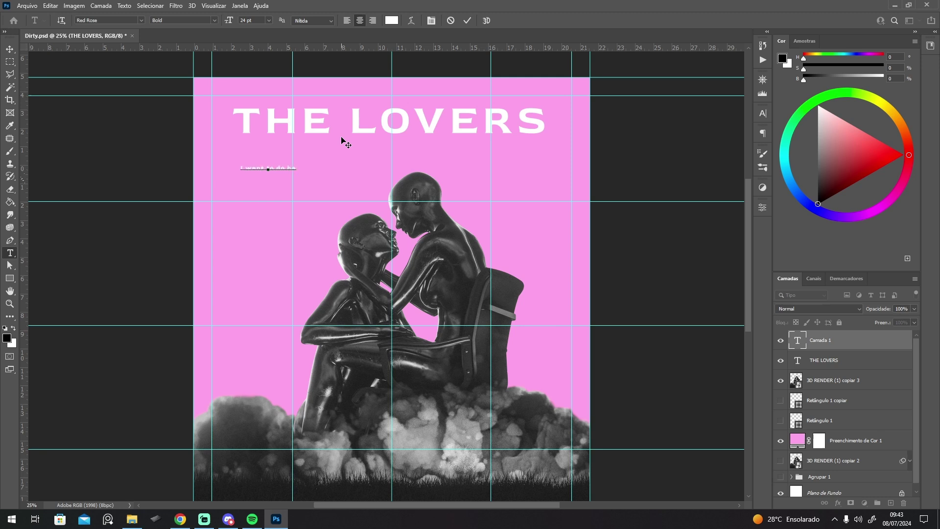
type("I want to do bad things to you")
key("ctrl+Return")
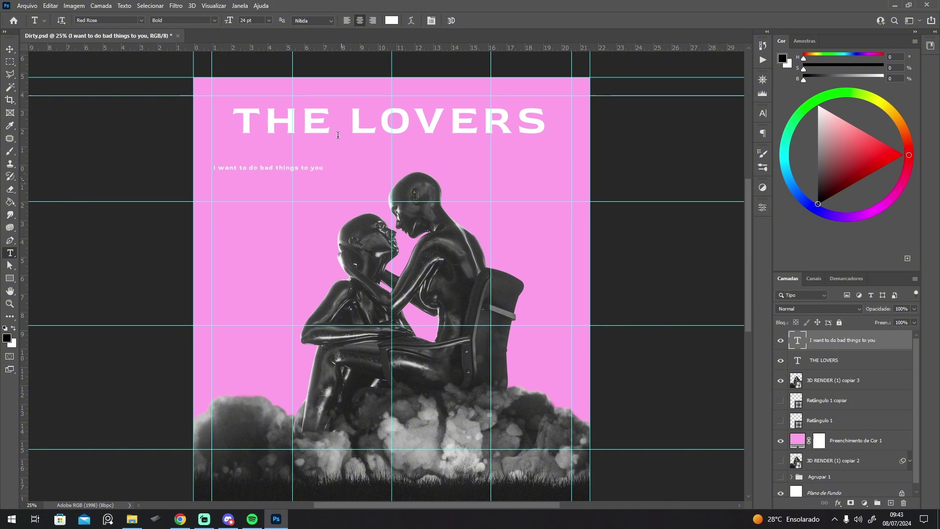
Step: Scale the tagline to about 224% and centre it directly beneath the THE LOVERS title
key("ctrl+t")
left_click_drag(324, 177, 445, 153)
key("Return")
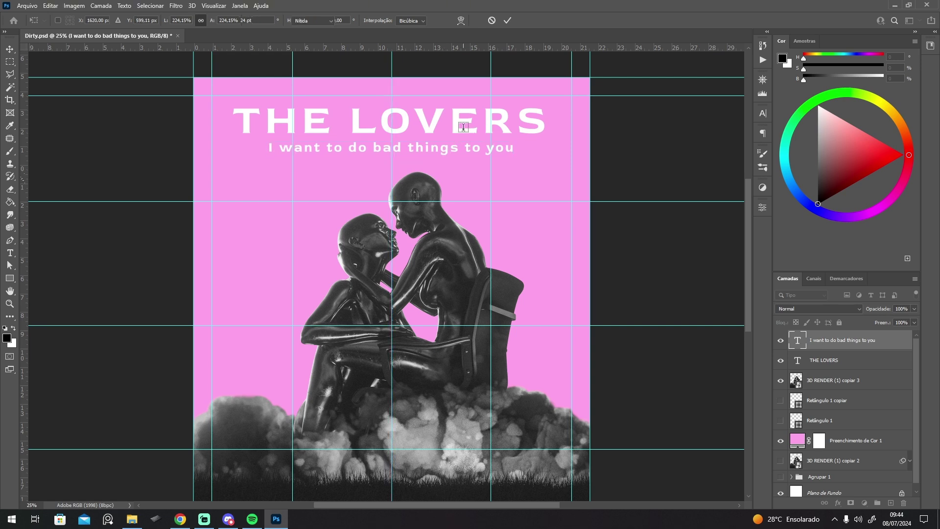
Step: Change the tagline's font to Scriptina
key("t")
left_click(763, 113)
left_click(704, 128)
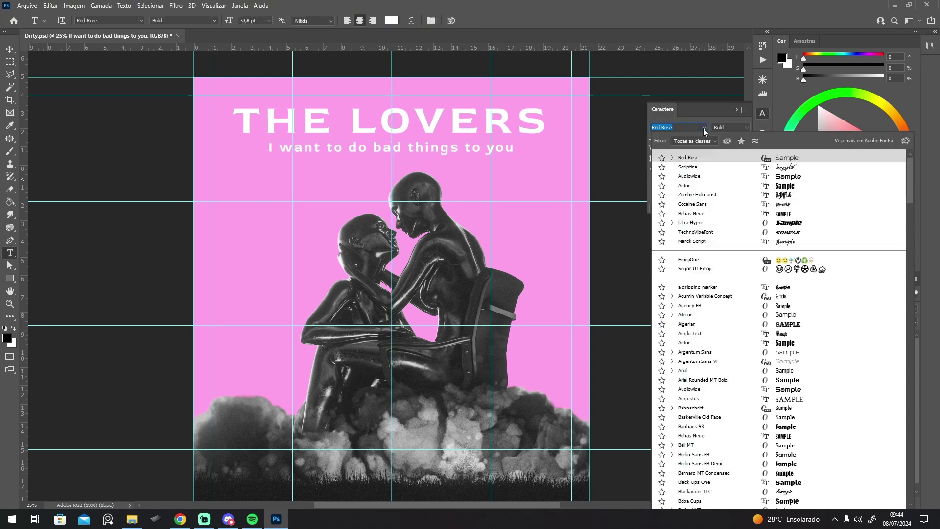
left_click(708, 169)
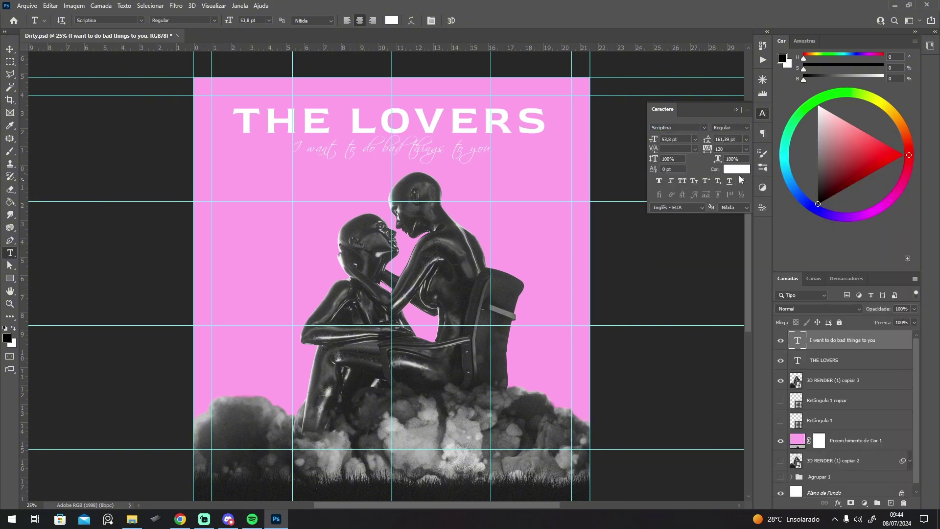
left_click(740, 180)
left_click(741, 181)
Step: Set the tagline's text colour to a bright, fully saturated red
left_click(737, 169)
left_click_drag(700, 243, 655, 245)
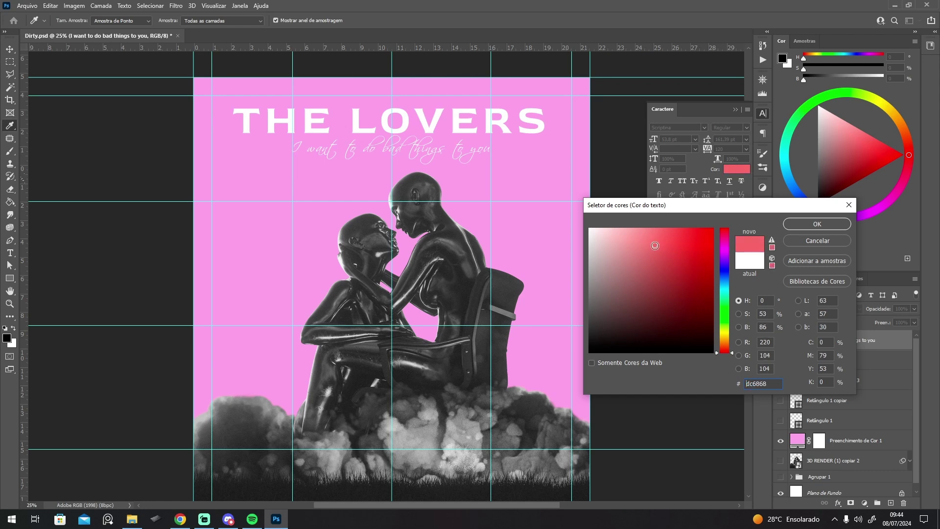
left_click(821, 225)
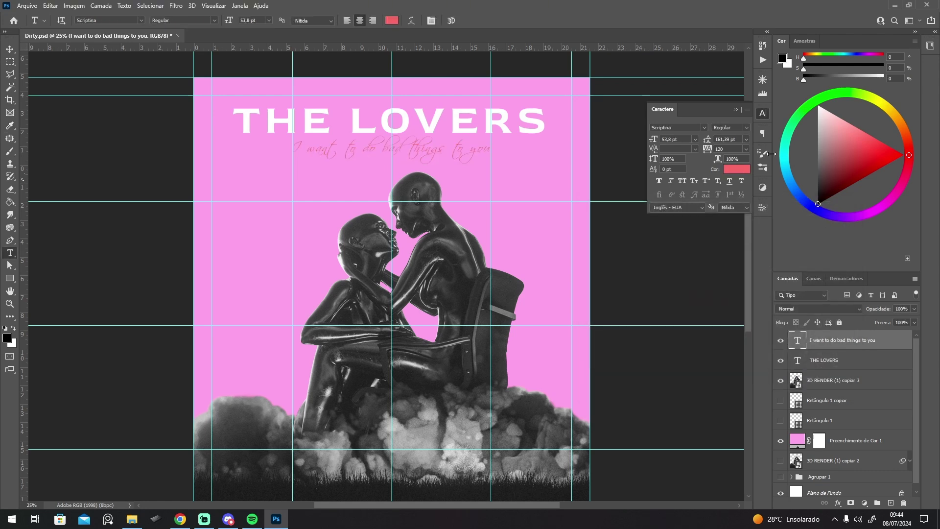
left_click(745, 172)
left_click(690, 239)
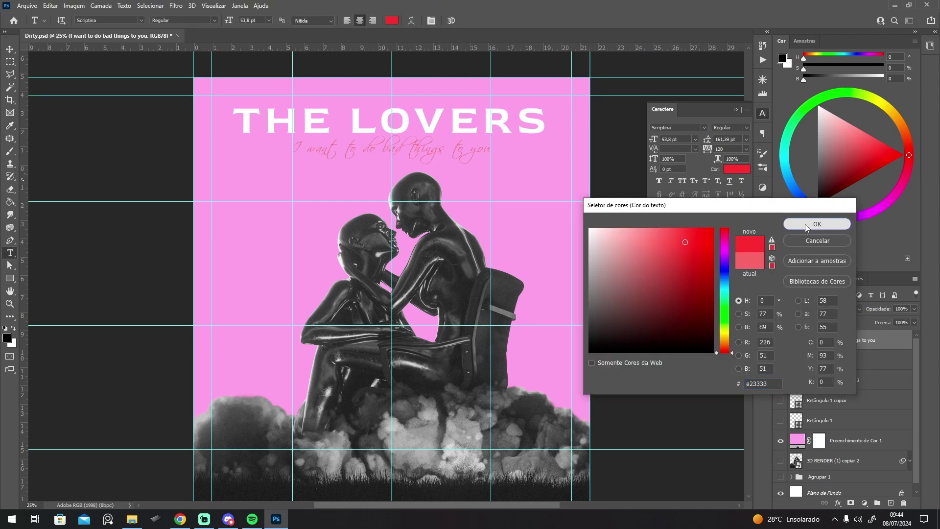
left_click(803, 223)
left_click(737, 169)
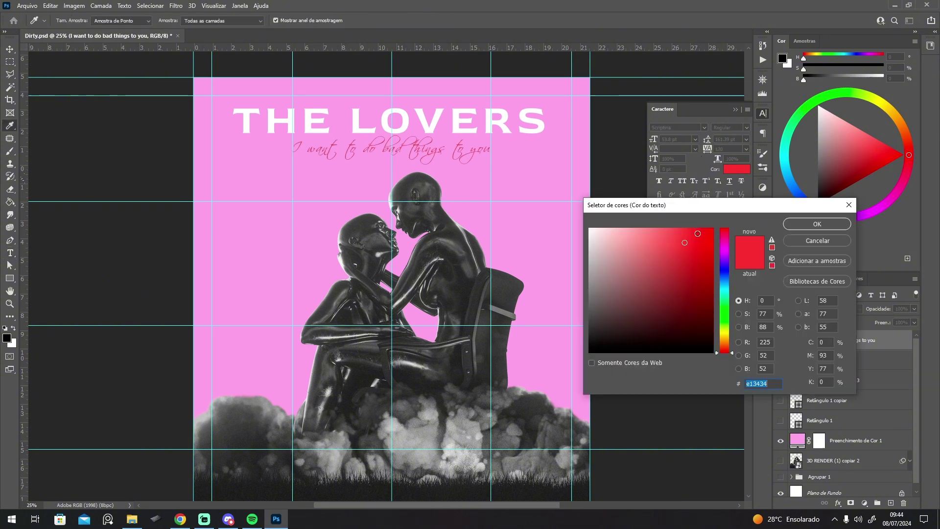
left_click(709, 229)
left_click(817, 223)
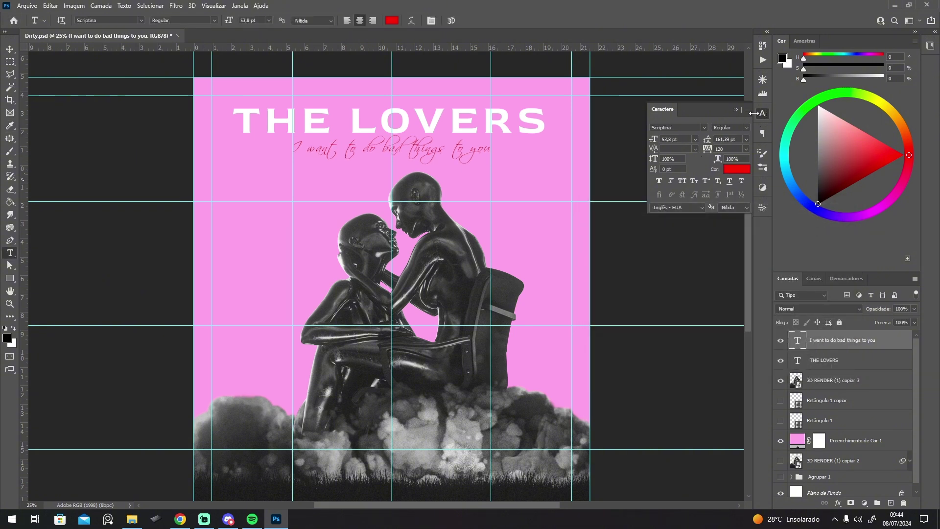
left_click(734, 110)
Step: Make a fine free-transform adjustment to the tagline beneath the title
key("ctrl+t")
mouse_move(492, 158)
left_mouse_down()
mouse_move(530, 158)
mouse_move(491, 152)
left_mouse_up()
left_click(564, 104)
Step: Stretch the THE LOVERS title vertically to about 141% at unchanged width and move it up slightly
key("z")
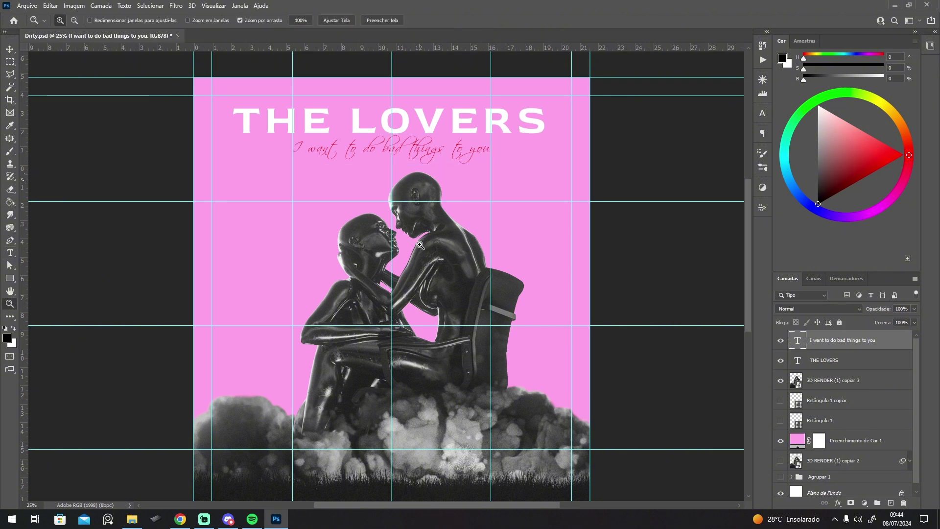
left_click(419, 245, "alt")
left_click(377, 166)
left_click(378, 166)
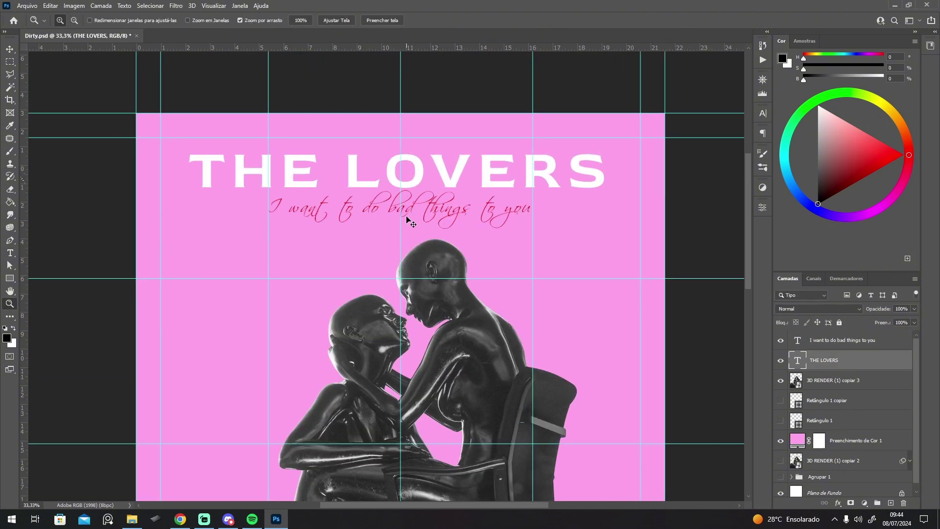
key("ctrl+t")
left_click_drag(400, 230, 400, 255)
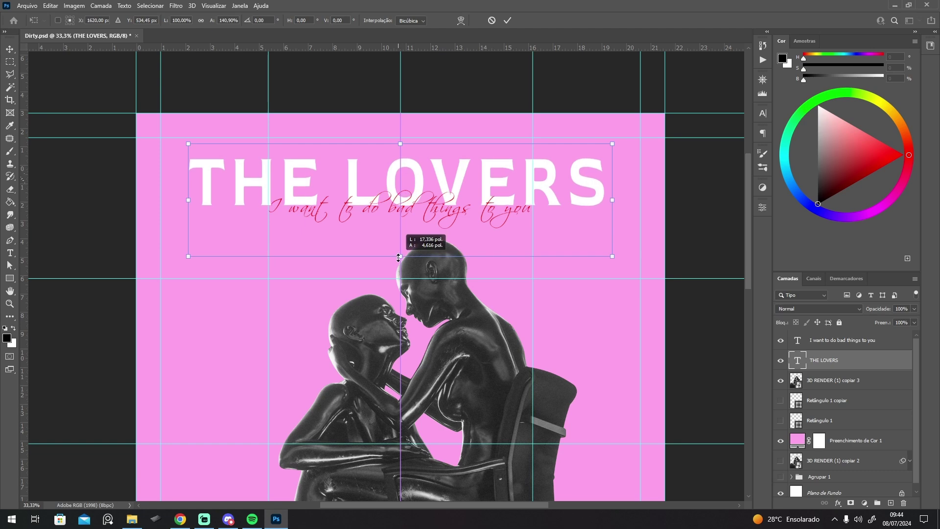
left_click_drag(447, 189, 446, 184)
key("Return")
Step: Move the tagline down so it sits just below the stretched title, centred on the vertical middle guide
key("z")
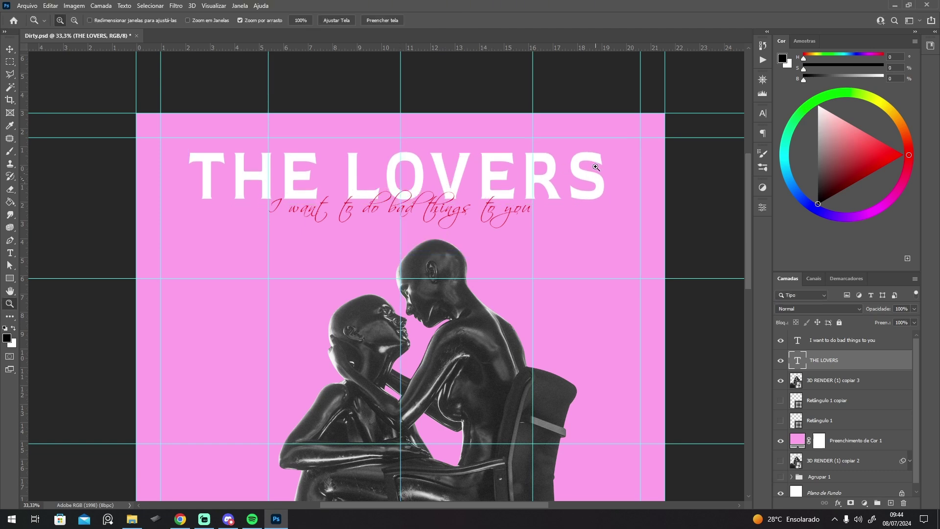
left_click(595, 166)
scroll(541, 183, "down", 5)
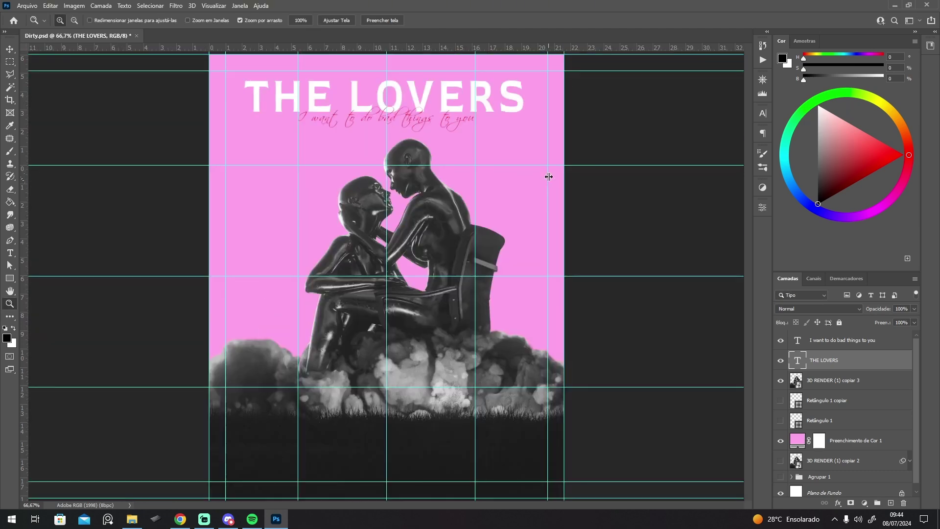
left_click(397, 113)
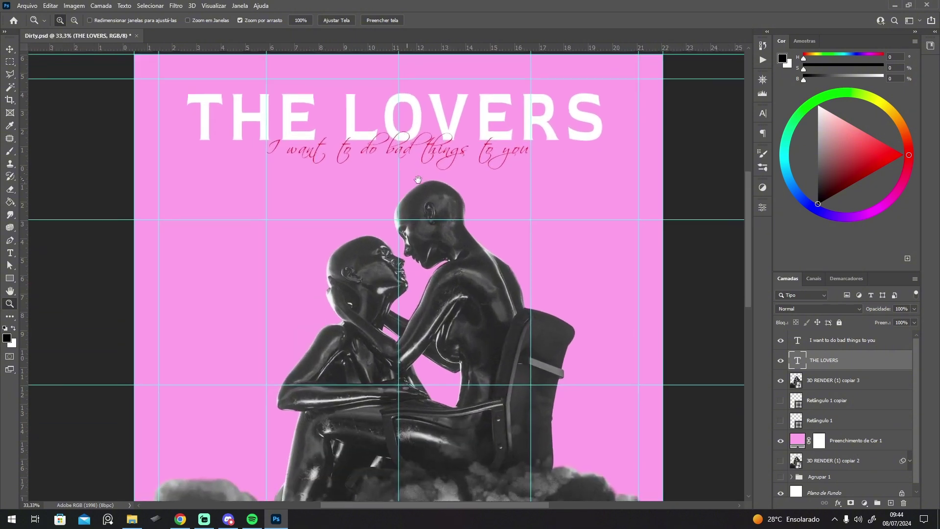
left_click(824, 344)
key("ctrl+t")
left_click_drag(484, 160, 483, 168)
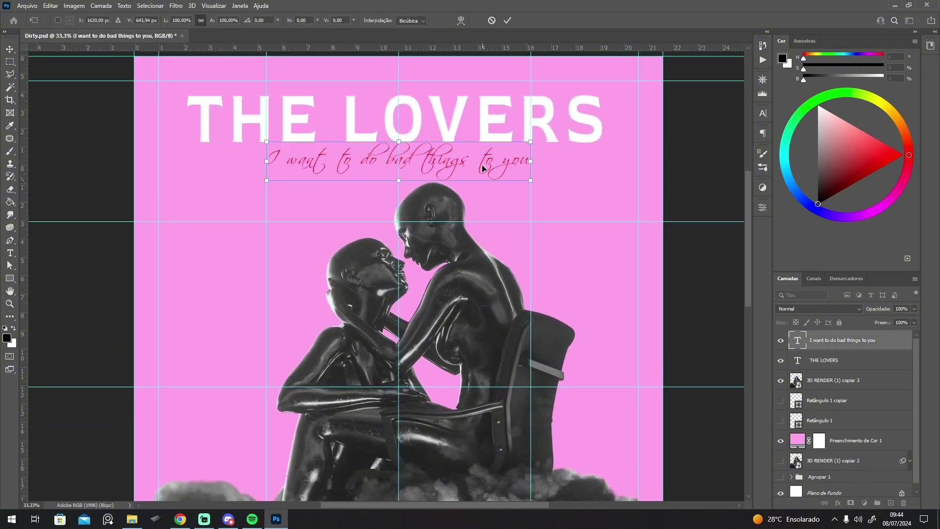
key("Return")
Step: Free-transform the tagline again to refine its fit between the title and the couple
key("z")
scroll(475, 167, "down", 1)
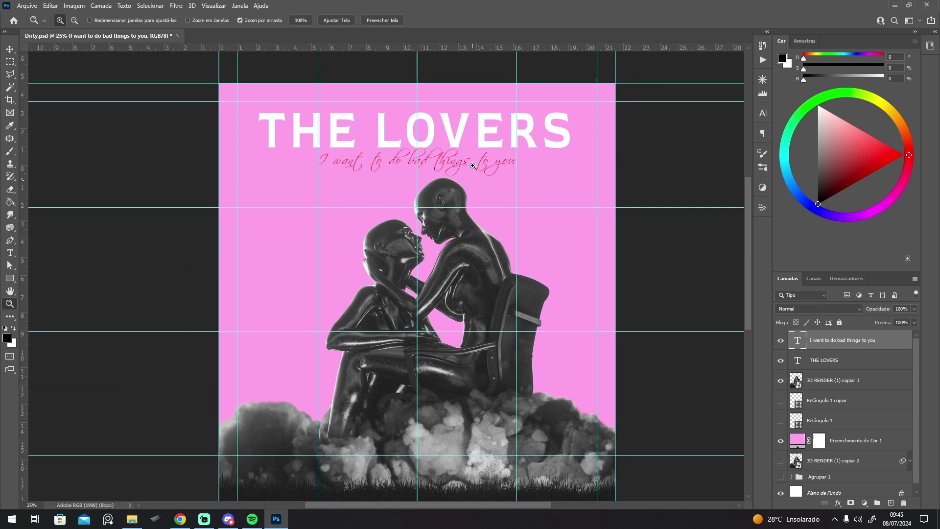
key("ctrl+t")
left_click_drag(457, 175, 517, 169)
key("Return")
key("z")
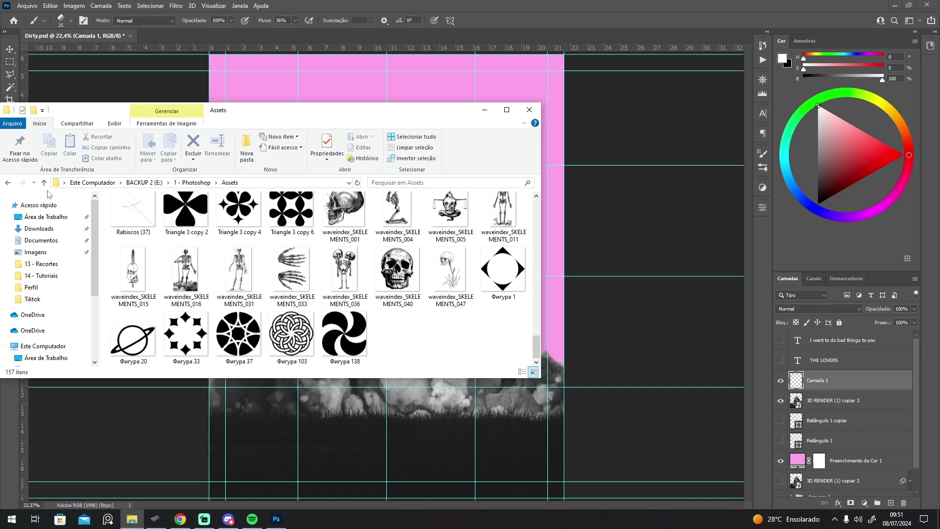
Step: Place the design-syndrome-doodle-stroke-18 ellipse from the Design Syndrome - Pack Rabiscos, DOODLES, CIRCLES folder into the poster
left_click(8, 182)
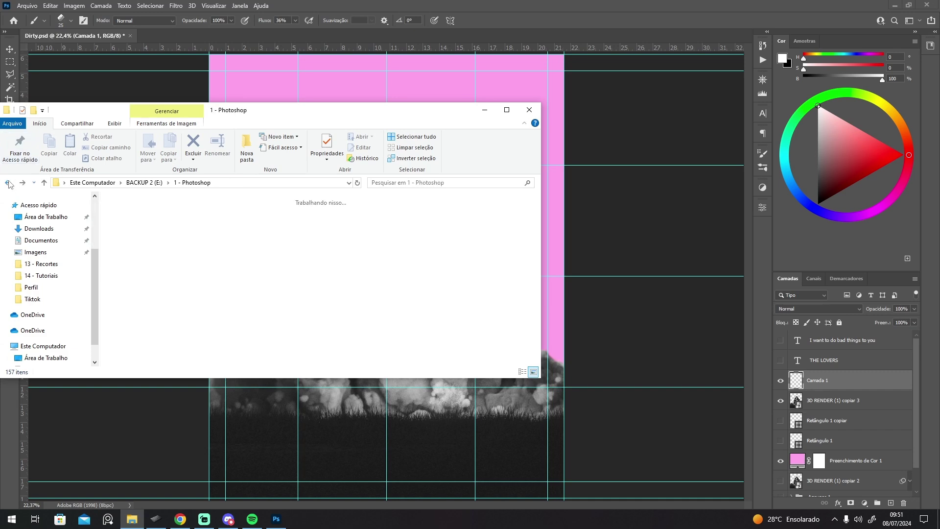
scroll(539, 260, "down", 2)
double_click(239, 294)
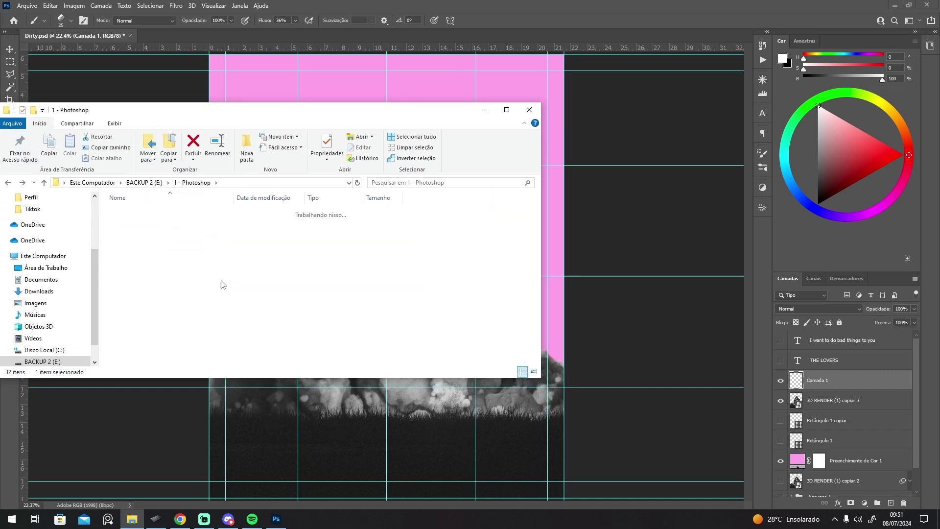
double_click(136, 226)
double_click(136, 227)
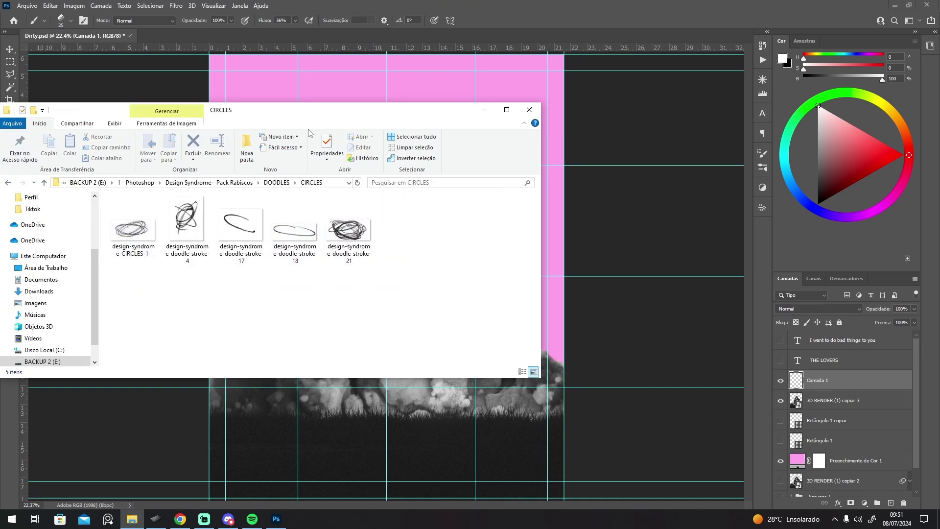
left_click_drag(313, 110, 298, 199)
left_click_drag(275, 321, 336, 110)
key("Return")
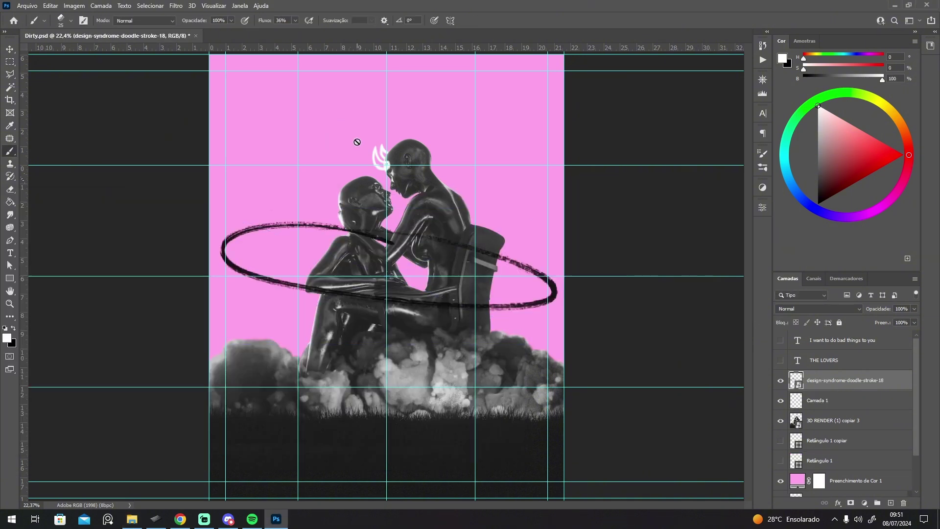
Step: Apply a white Color Overlay layer style to the placed doodle ellipse
double_click(895, 384)
left_click(428, 177)
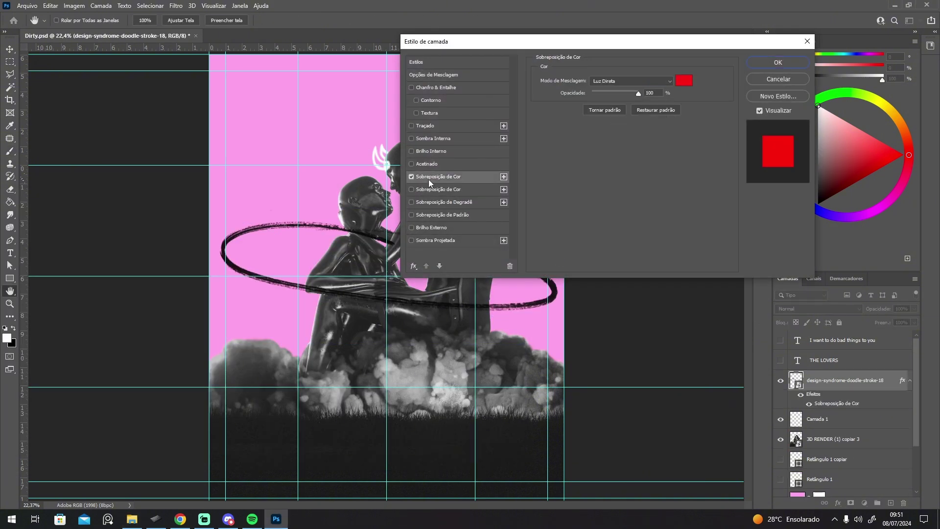
left_click(685, 81)
left_click(590, 228)
left_click(817, 224)
left_click(778, 63)
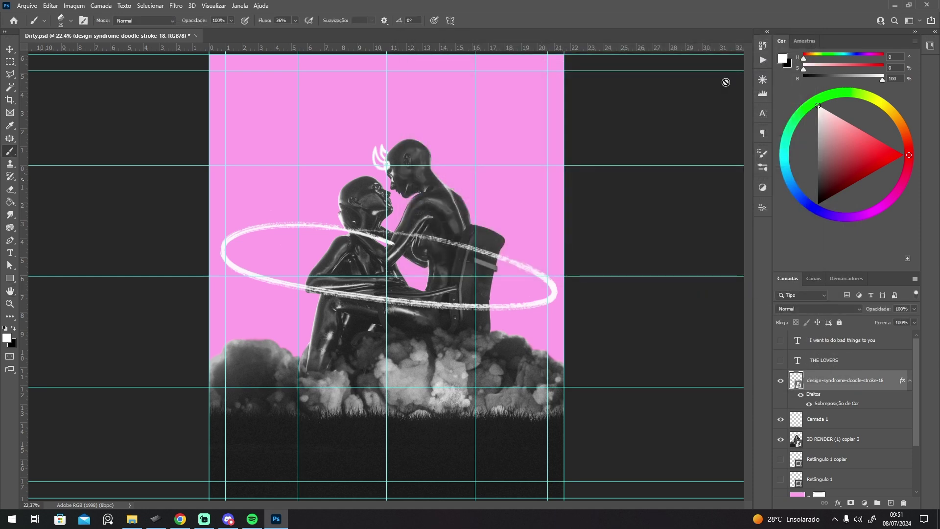
Step: Scale the white ellipse to about 11.3%, rotate it about -42° and set it as a halo over the lower figure's head
key("z")
left_click(424, 202)
left_click(416, 196)
key("ctrl+t")
mouse_move(639, 422)
left_mouse_down()
mouse_move(549, 307)
mouse_move(497, 280)
left_mouse_up()
mouse_move(431, 302)
left_mouse_down()
mouse_move(376, 163)
mouse_move(406, 144)
mouse_move(346, 179)
mouse_move(370, 162)
left_mouse_up()
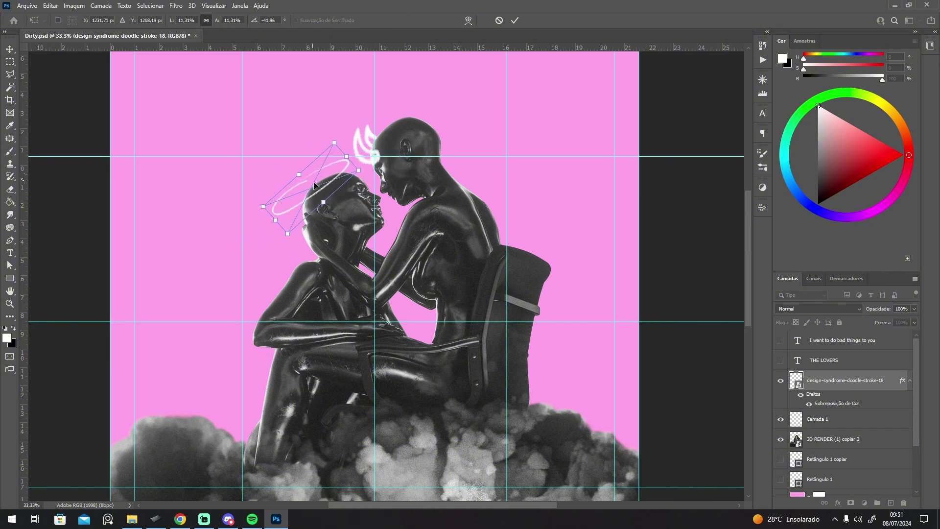
left_click_drag(312, 184, 320, 187)
key("Return")
Step: Rename the hand-drawn horns layer Camada 1 as Chifres
key("z")
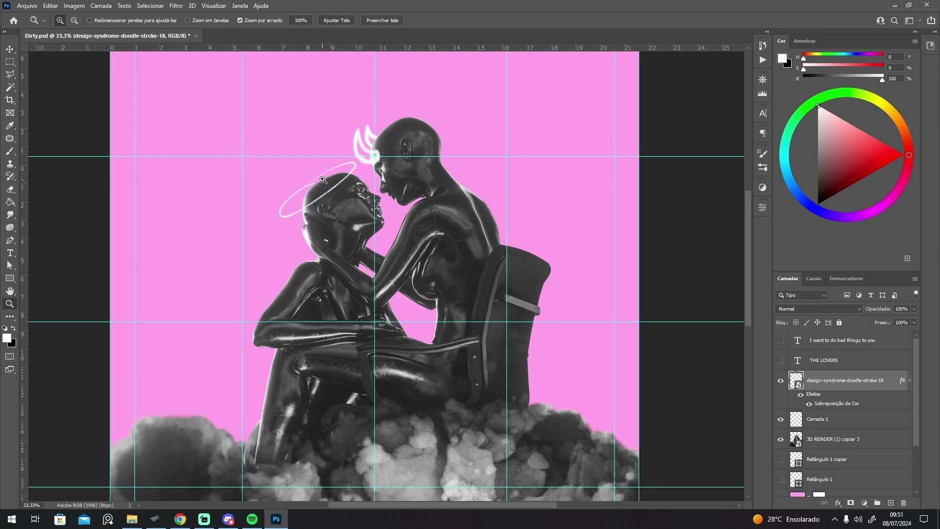
left_click(386, 198, "alt")
left_click(386, 199, "alt")
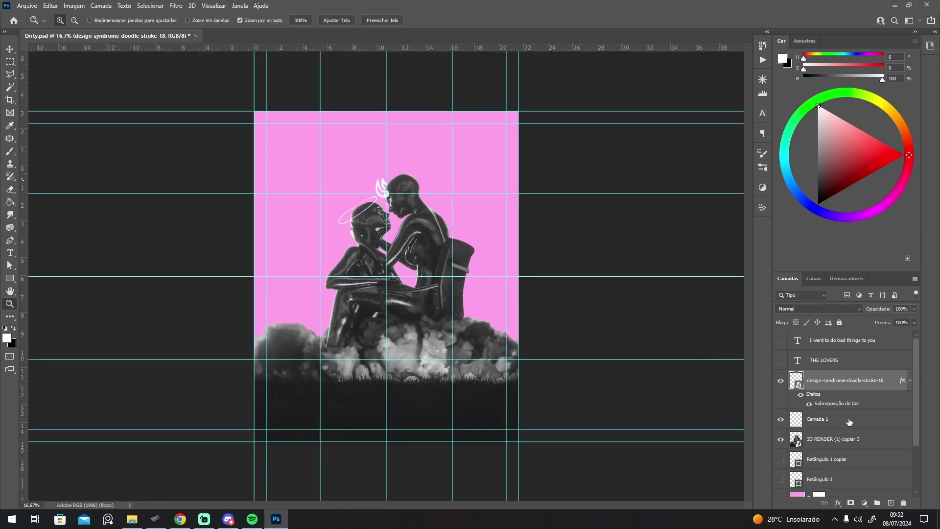
left_click(785, 420)
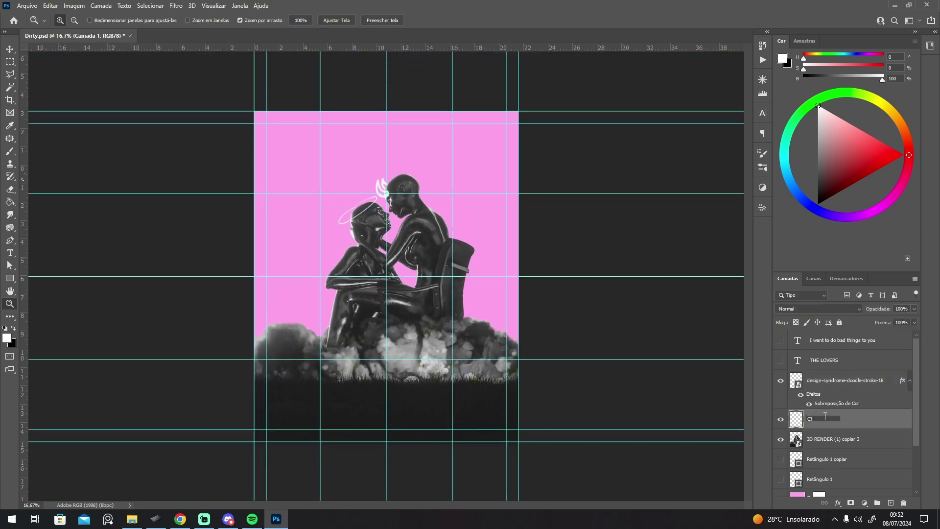
Step: Set the Chifres layer's opacity to 85% and its fill to 75%
key("ctrl+plus")
key("ctrl+plus")
key("ctrl+plus")
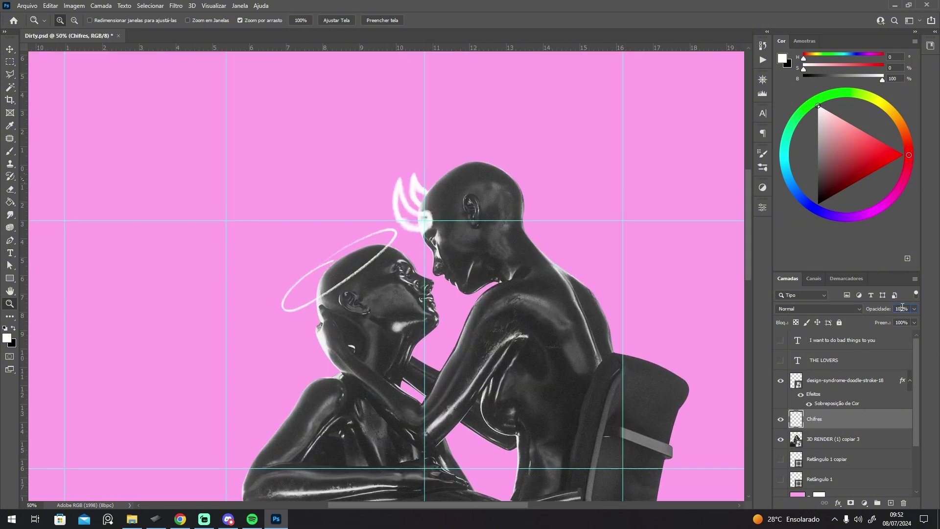
type("85")
type("75")
Step: Show the THE LOVERS title and the tagline layers again
key("ctrl+minus")
key("ctrl+minus")
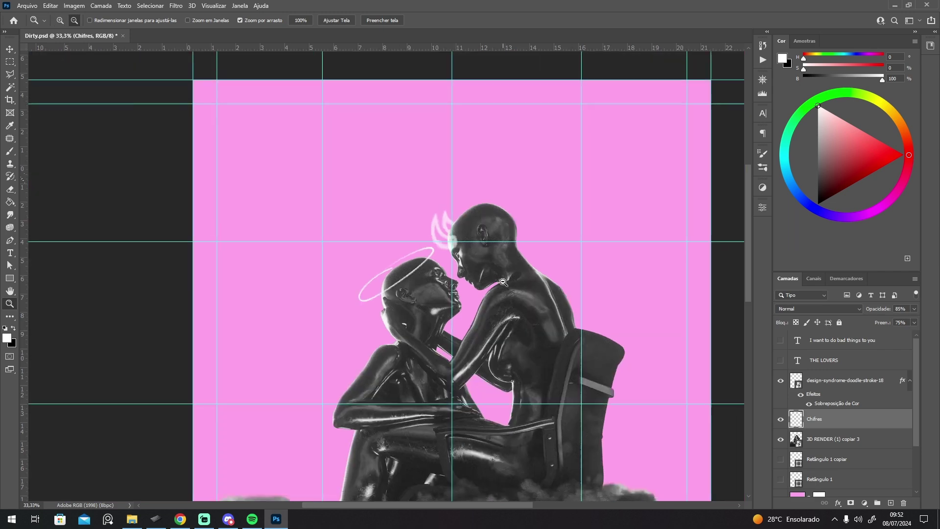
key("ctrl+minus")
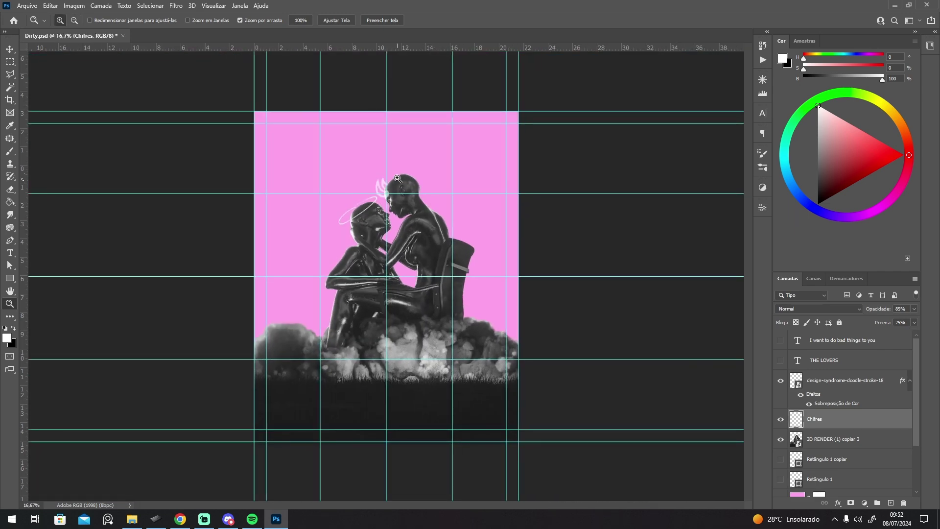
left_click(780, 360)
left_click(781, 340)
Step: Move the tagline left and slightly down so it is centred on the middle vertical guide beneath the title
left_click(800, 341)
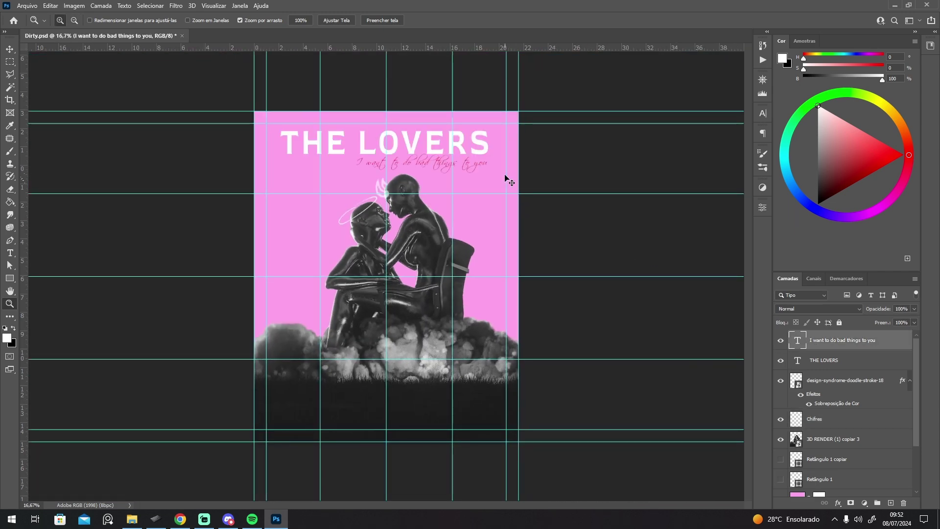
key("ctrl+t")
mouse_move(434, 164)
left_mouse_down()
mouse_move(398, 156)
mouse_move(424, 170)
left_mouse_up()
key("Return")
key("ctrl+t")
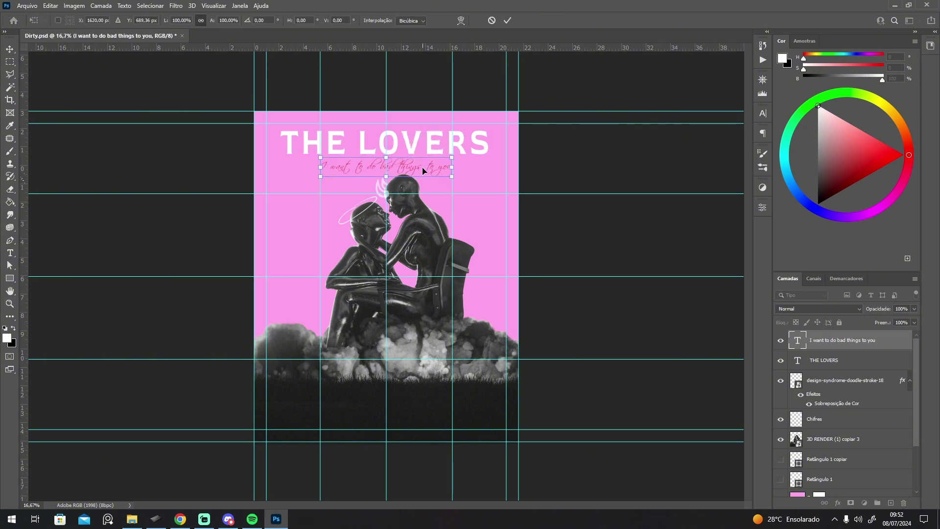
key("Return")
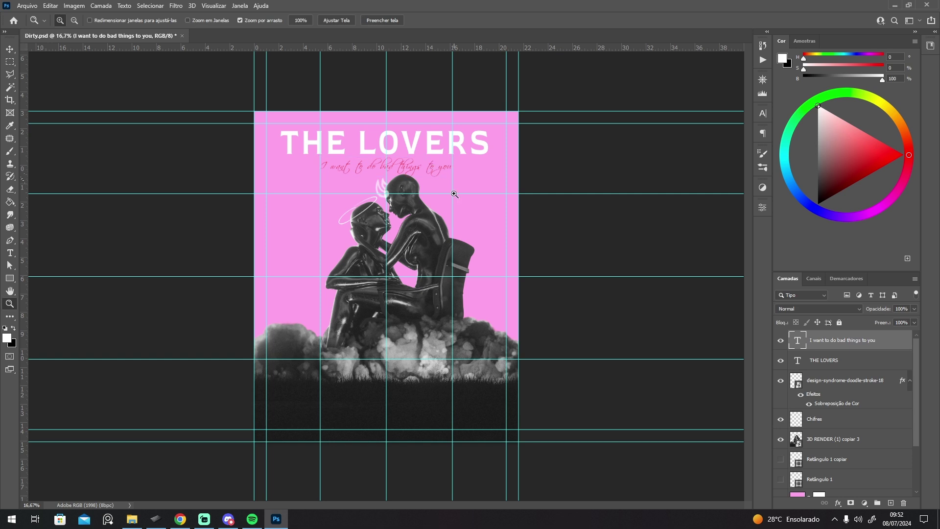
Step: Duplicate the 3D RENDER (1) copiar 3 layer
left_click(418, 220)
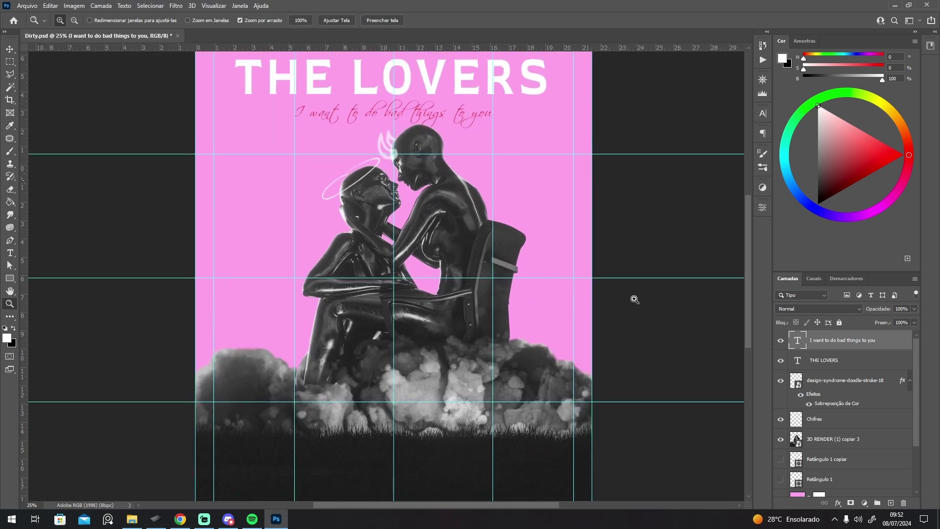
left_click(832, 440)
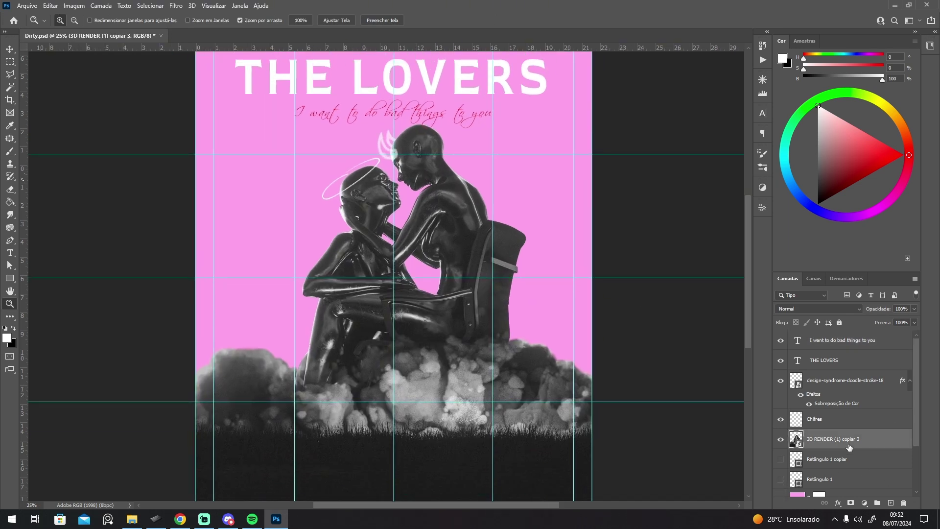
key("ctrl+j")
left_click(176, 5)
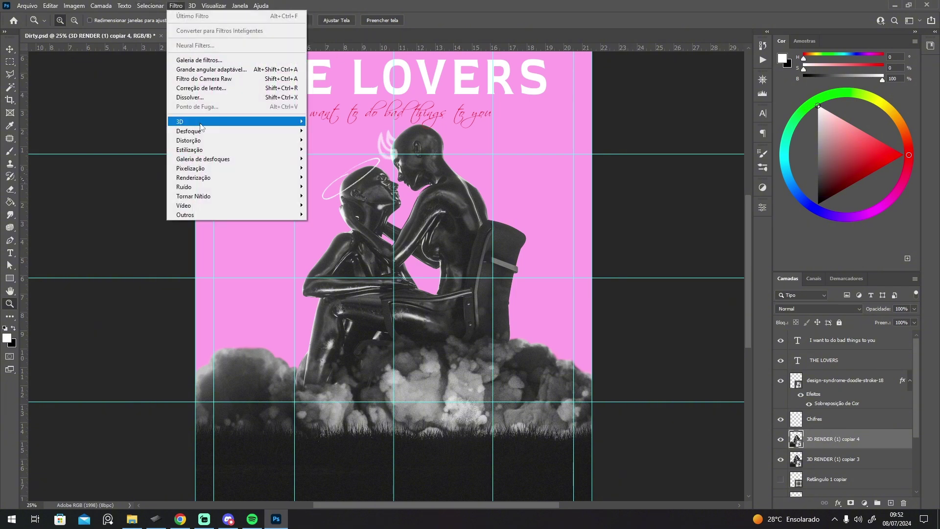
key("Escape")
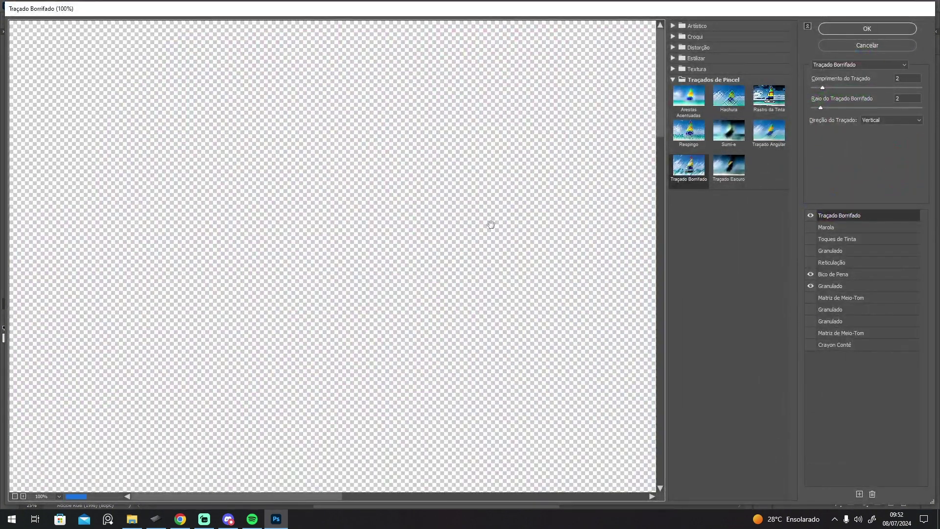
scroll(473, 244, "down", 3)
left_click(813, 216)
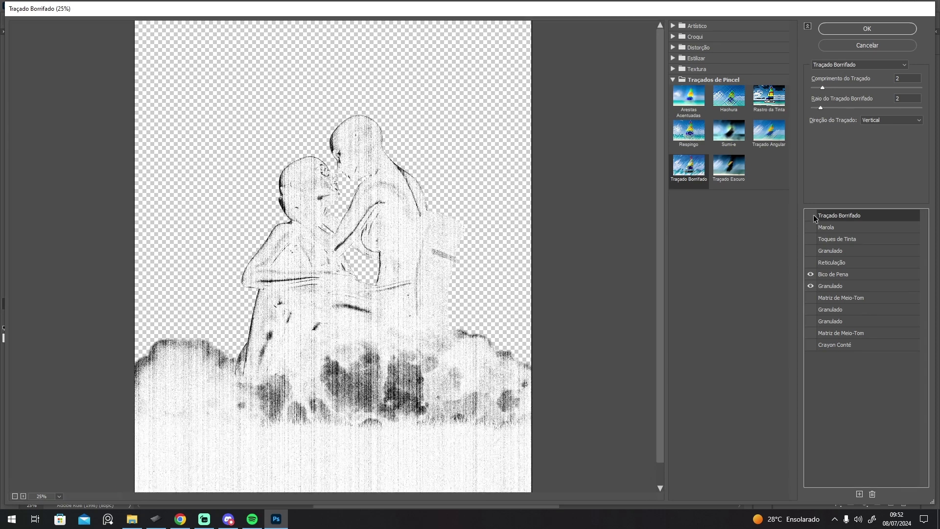
left_click(827, 274)
left_click(810, 274)
left_click(830, 287)
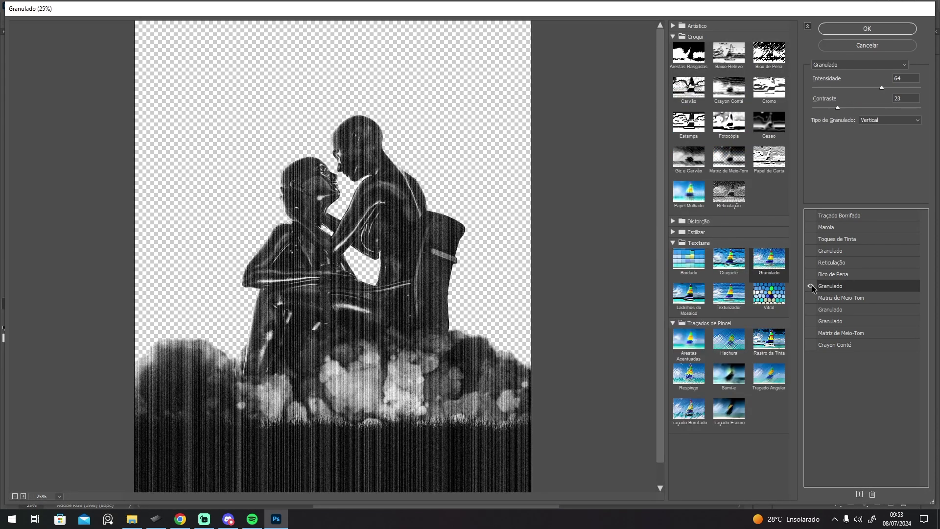
left_click(810, 286)
left_click(810, 297)
left_click(833, 299)
left_click(876, 120)
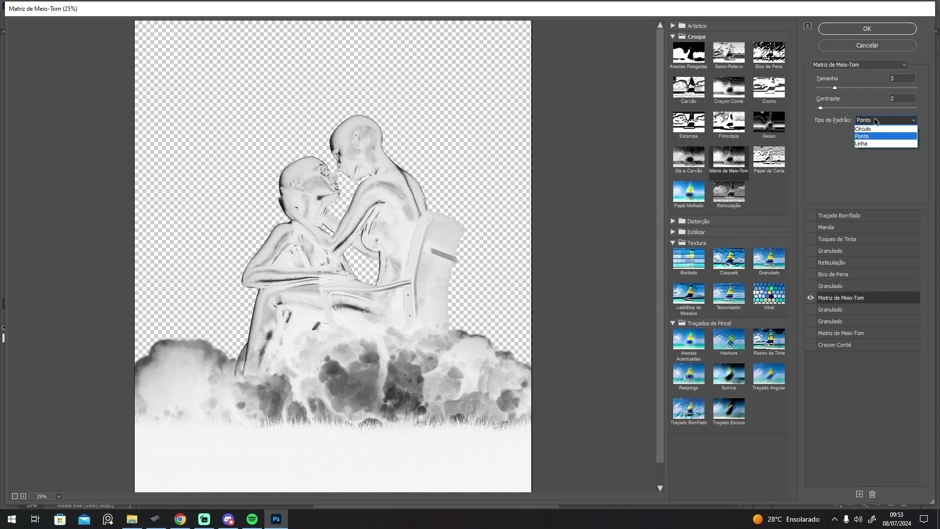
left_click(876, 121)
left_click_drag(821, 108, 865, 108)
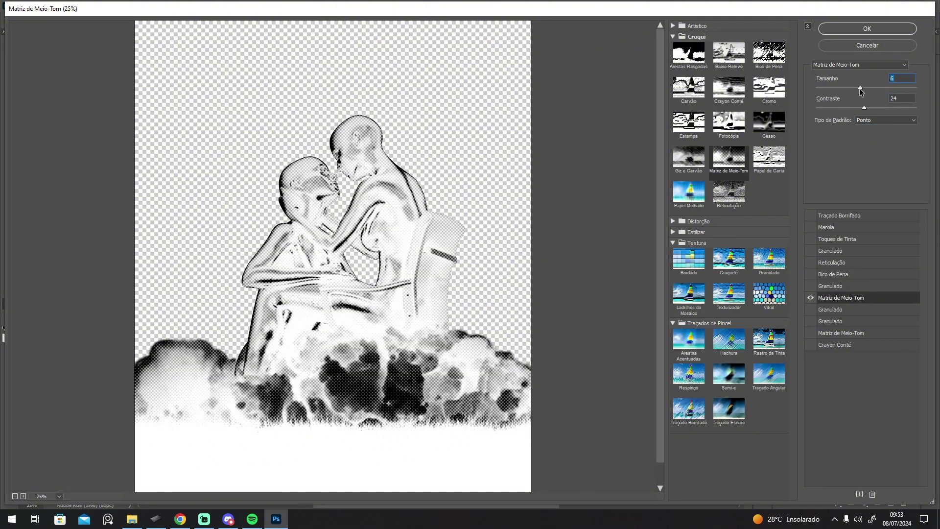
type("2")
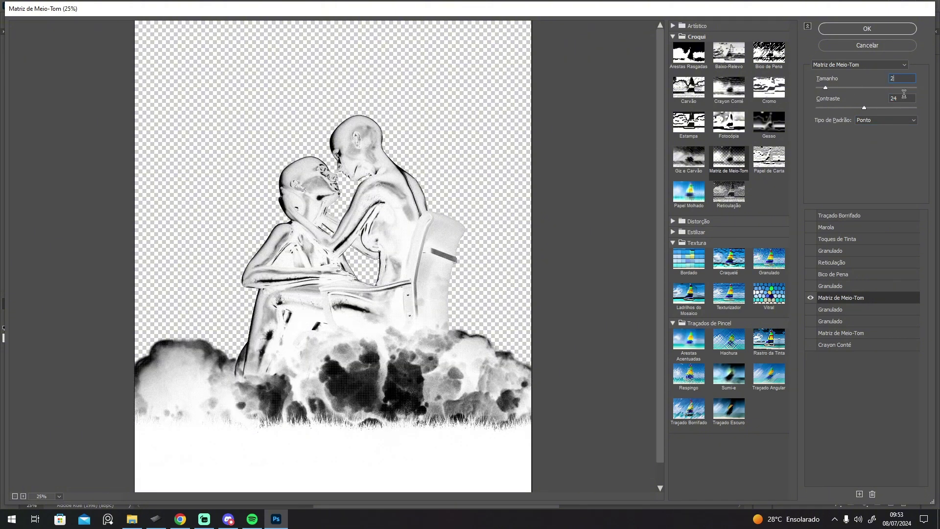
left_click(876, 48)
Step: With black as the foreground colour, open the Filter Gallery on the couple's copy and leave only the upper Matriz de Meio-Tom effect active
left_click(182, 6)
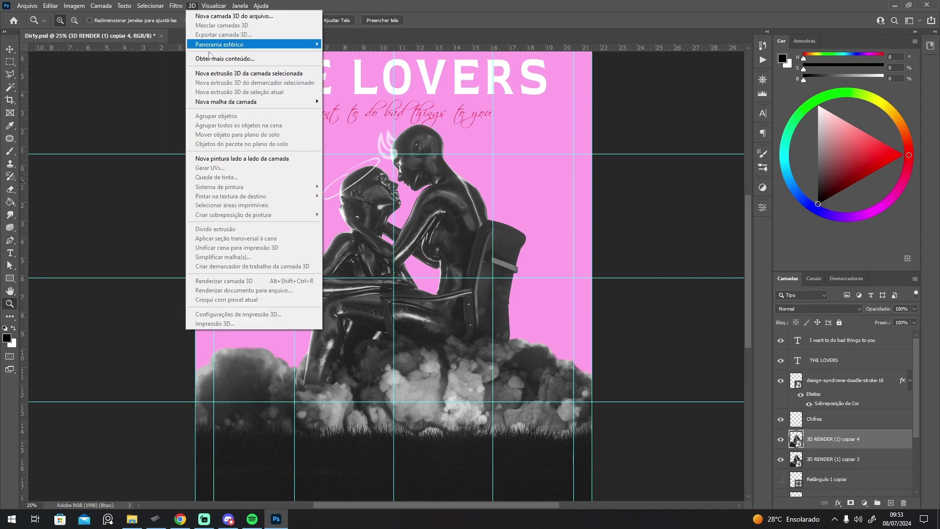
left_click(187, 62)
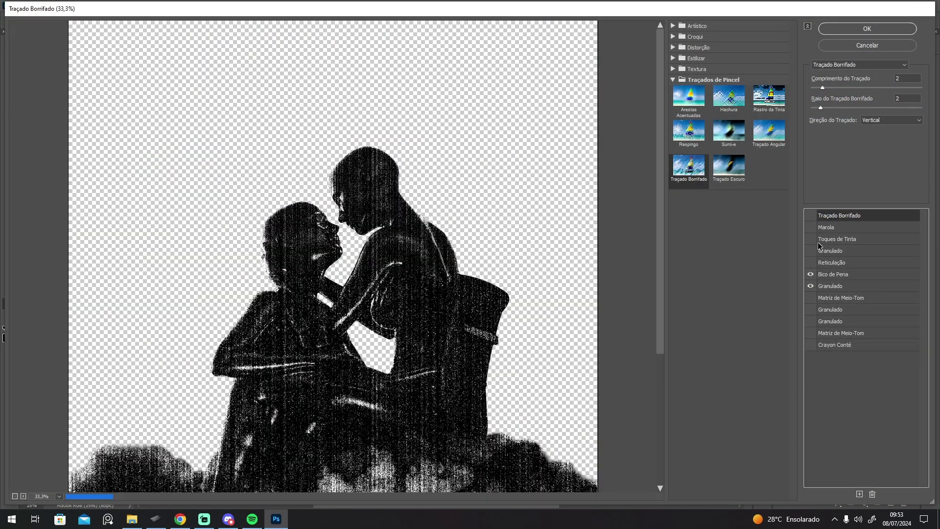
left_click(813, 285)
left_click(882, 120)
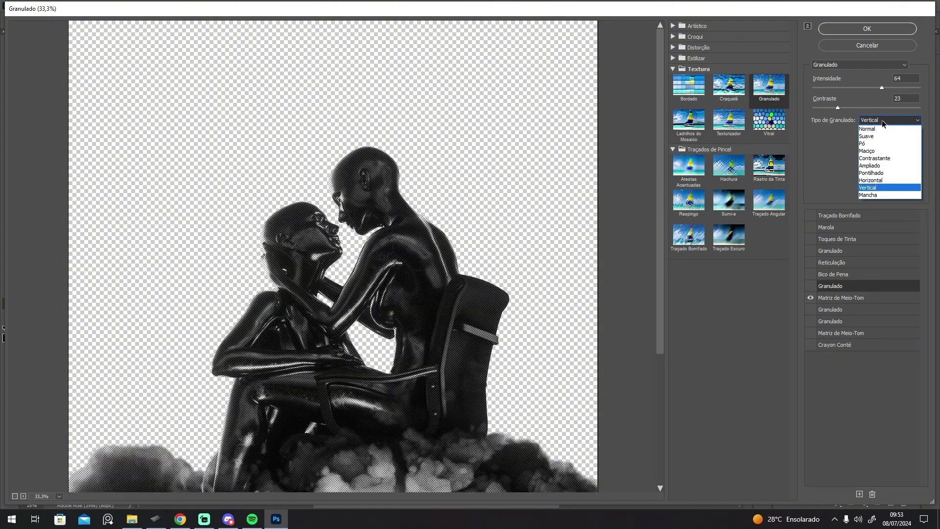
left_click(883, 120)
left_click(882, 119)
left_click(882, 119)
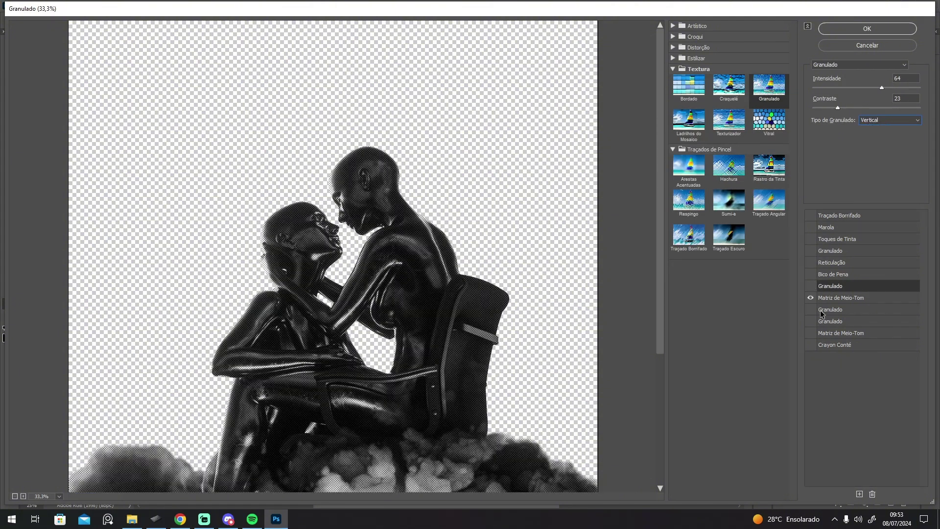
Step: Try the Círculo and Linha pattern types on the Matriz de Meio-Tom effect, and return it to Ponto
left_click(832, 299)
left_click(873, 121)
left_click(871, 112)
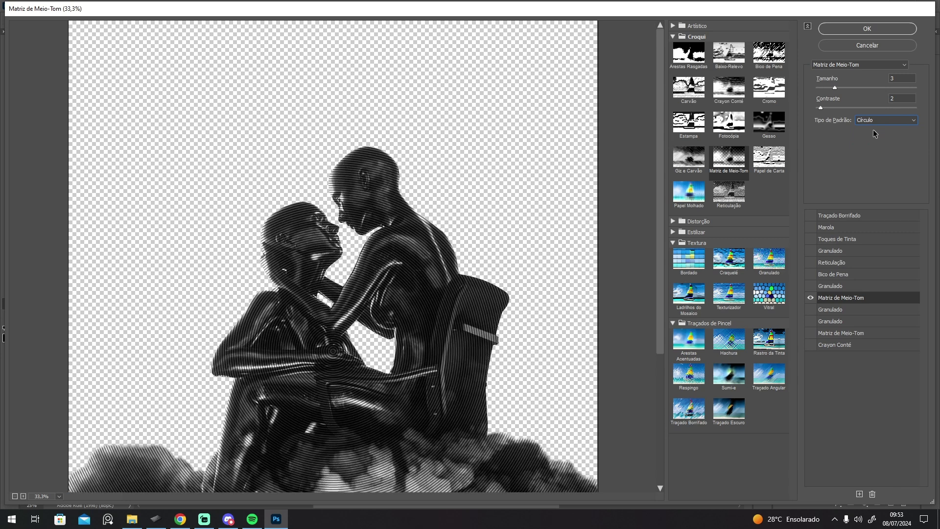
left_click(866, 121)
left_click(868, 137)
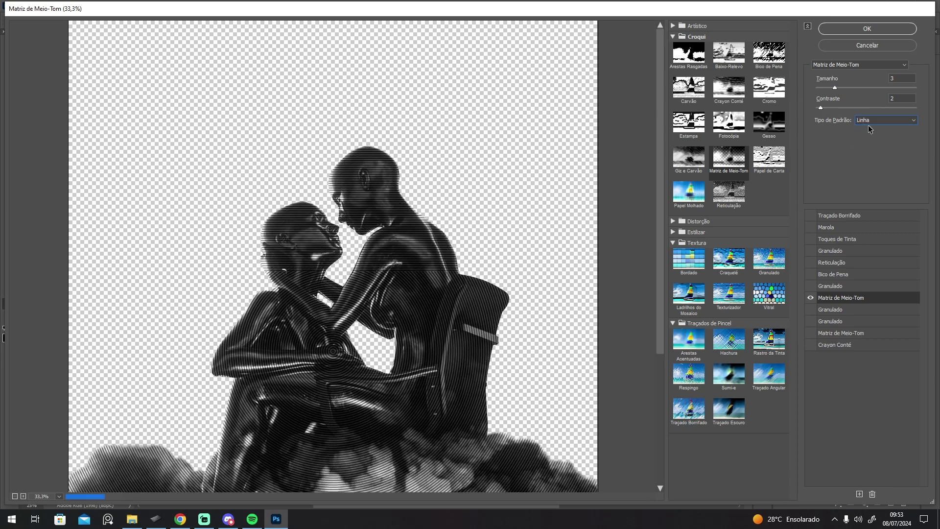
left_click(867, 123)
left_click(869, 133)
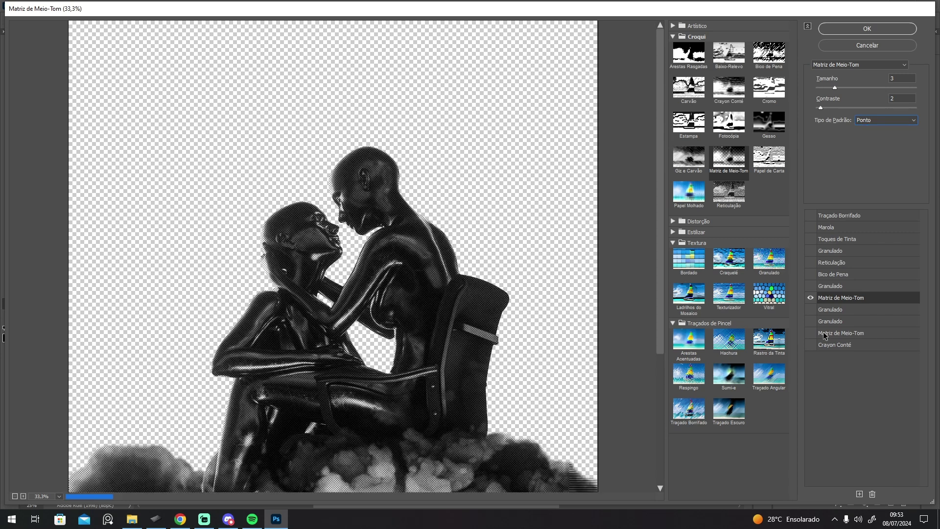
Step: Compare the lower Granulado and Matriz de Meio-Tom effects, and apply only the upper Matriz de Meio-Tom with size 3, contrast 2 and Ponto pattern
left_click(810, 297)
left_click(810, 309)
left_click(810, 320)
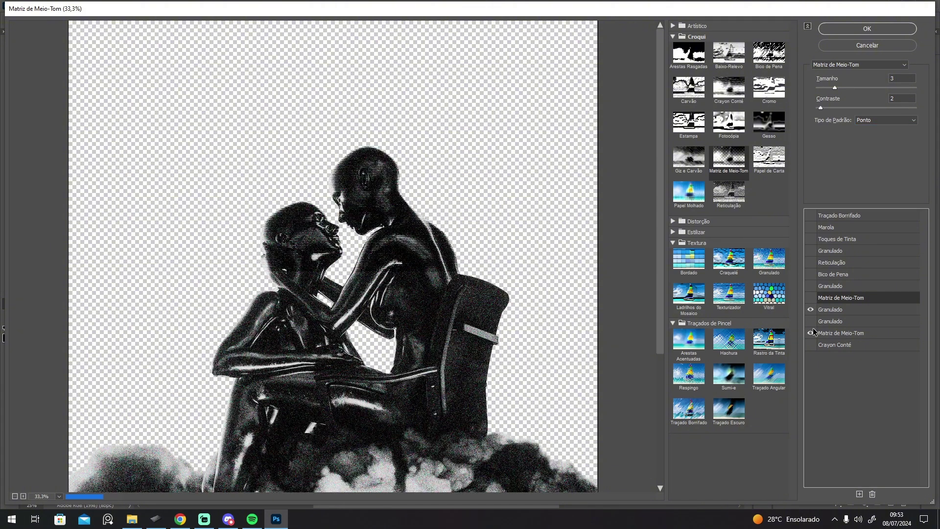
left_click(810, 321)
left_click(810, 309)
left_click(810, 297)
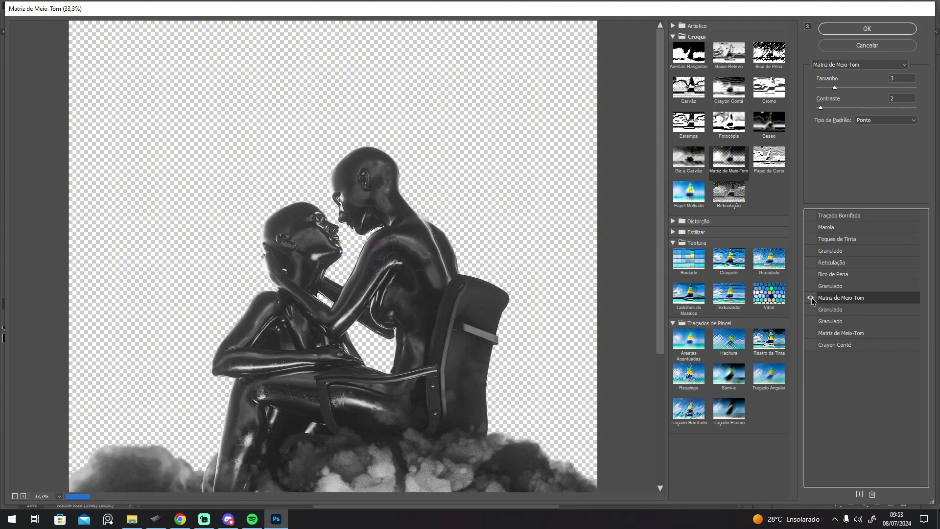
left_click(842, 29)
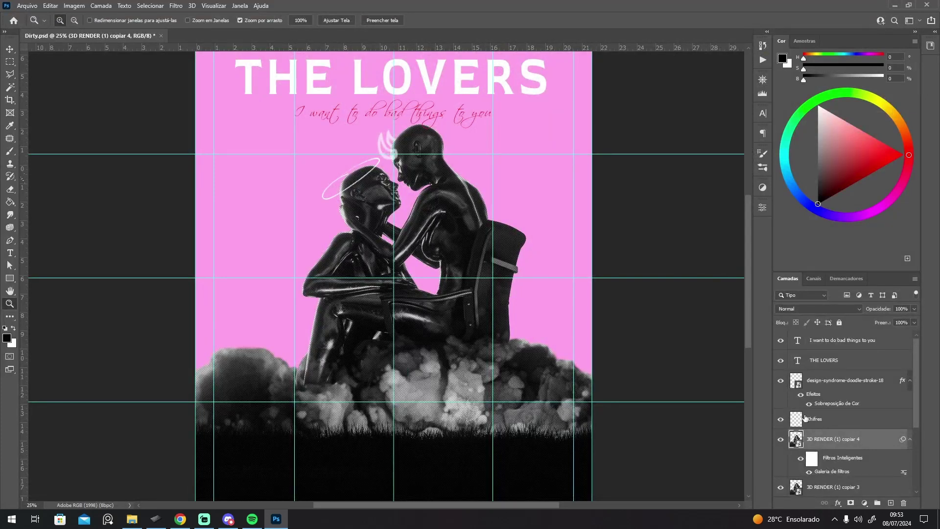
Step: Hide 3D RENDER (1) copiar 4 and add a Limiar adjustment above 3D RENDER (1) copiar 3 with a threshold level of 60
left_click(780, 439)
left_click(832, 486)
scroll(833, 465, "down", 3)
left_click(864, 502)
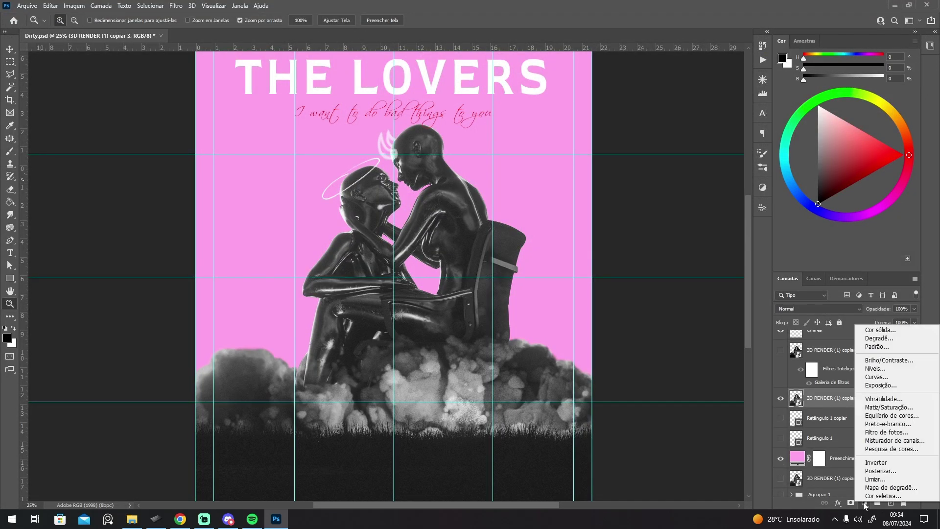
left_click(875, 478)
left_click_drag(679, 290, 648, 288)
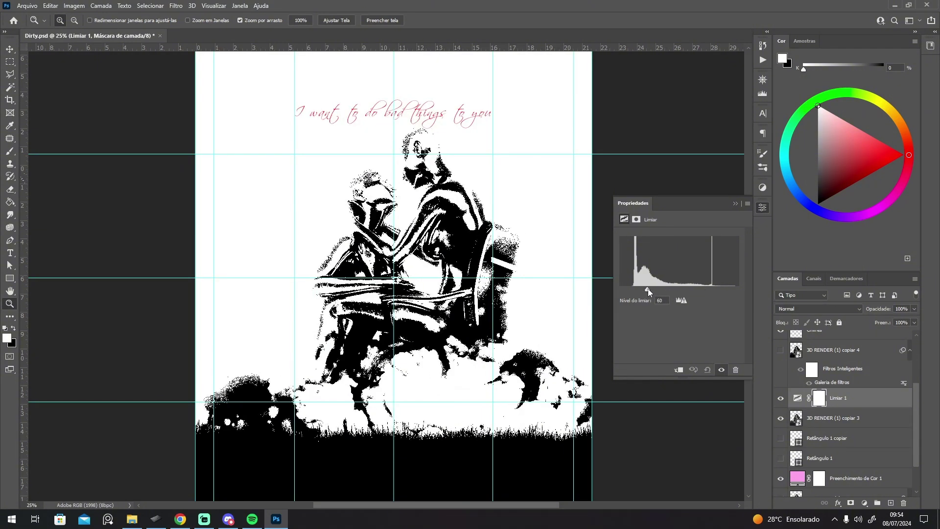
left_click(734, 203)
Step: Clip the Limiar adjustment to 3D RENDER (1) copiar 3, with Escurecer blending, level 59, opacity 75% and fill 50%
left_click(842, 407, "alt")
left_click(826, 309)
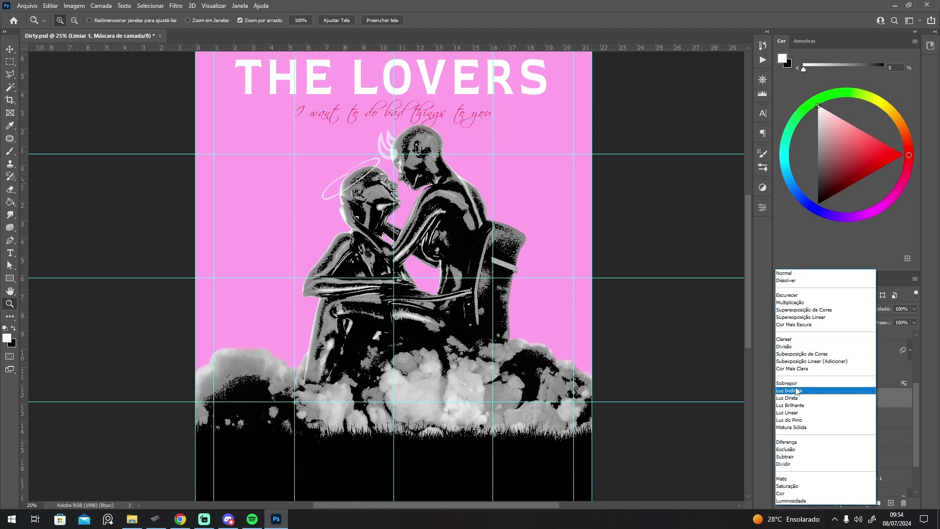
left_click(813, 296)
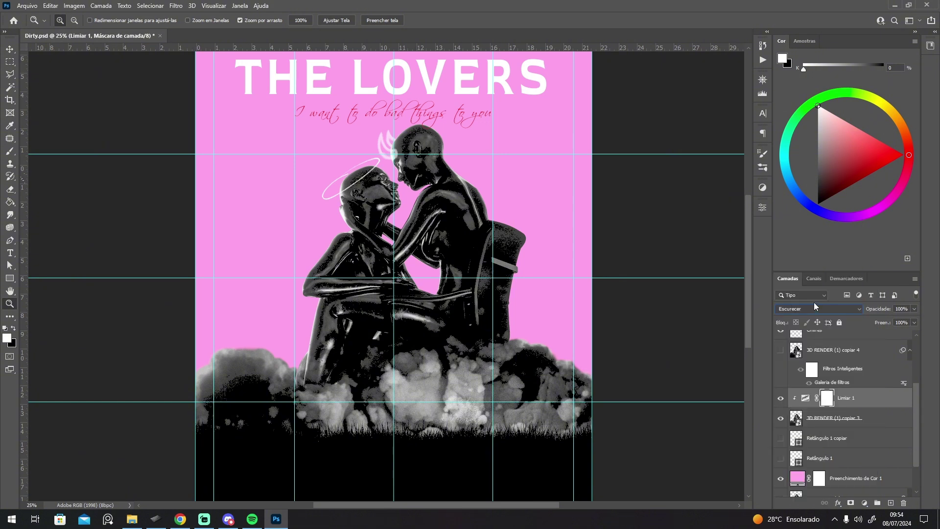
double_click(806, 398)
mouse_move(645, 287)
left_mouse_down()
mouse_move(655, 288)
mouse_move(647, 287)
left_mouse_up()
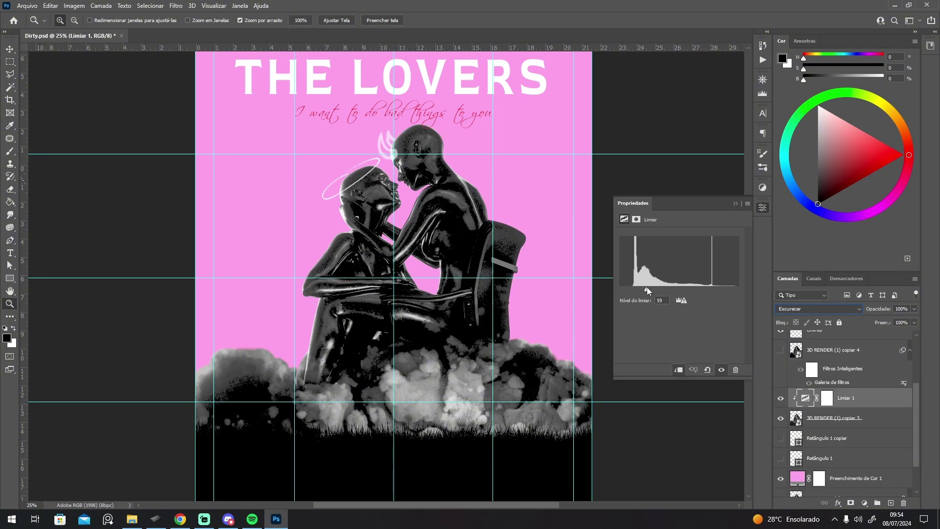
left_click(734, 203)
type("75")
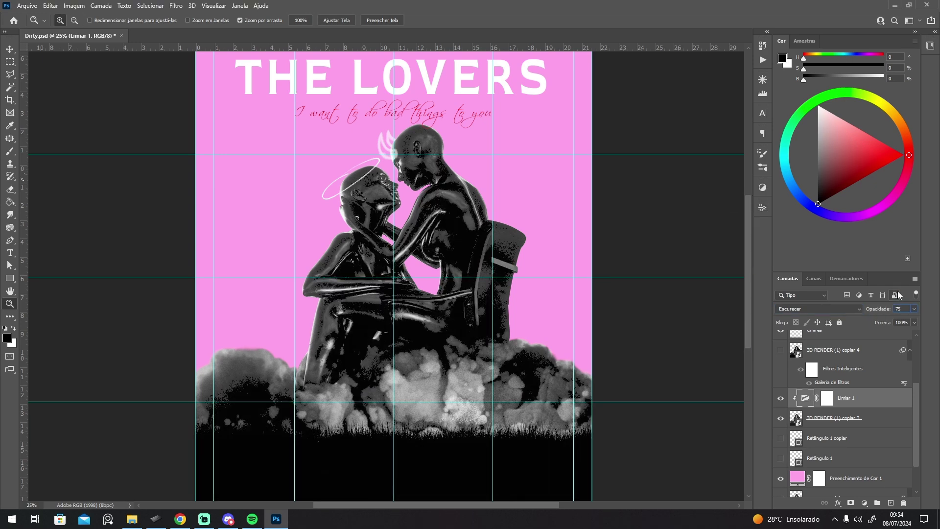
type("50")
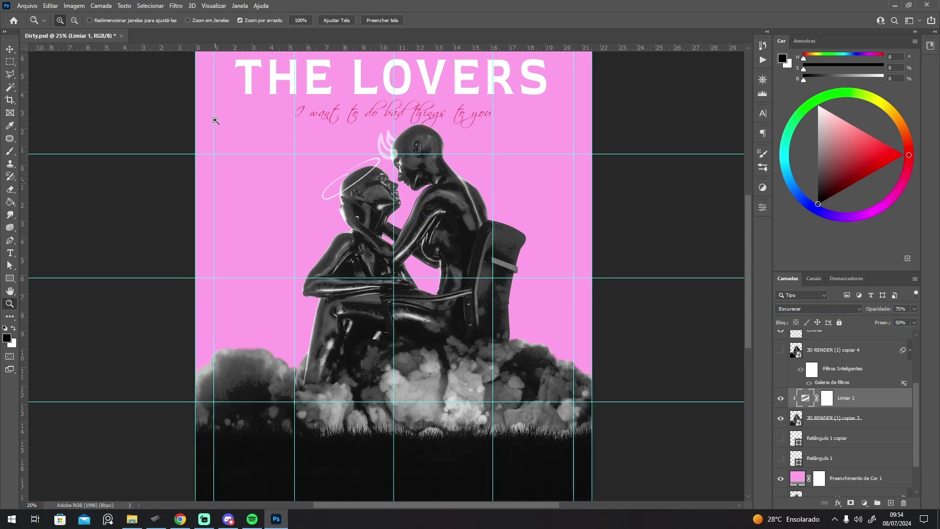
Step: Show the halftone layer 3D RENDER (1) copiar 4 again and set its blend mode to Escurecer
left_click(782, 350)
left_click(782, 350)
left_click(802, 352)
left_click(782, 351)
left_click(798, 309)
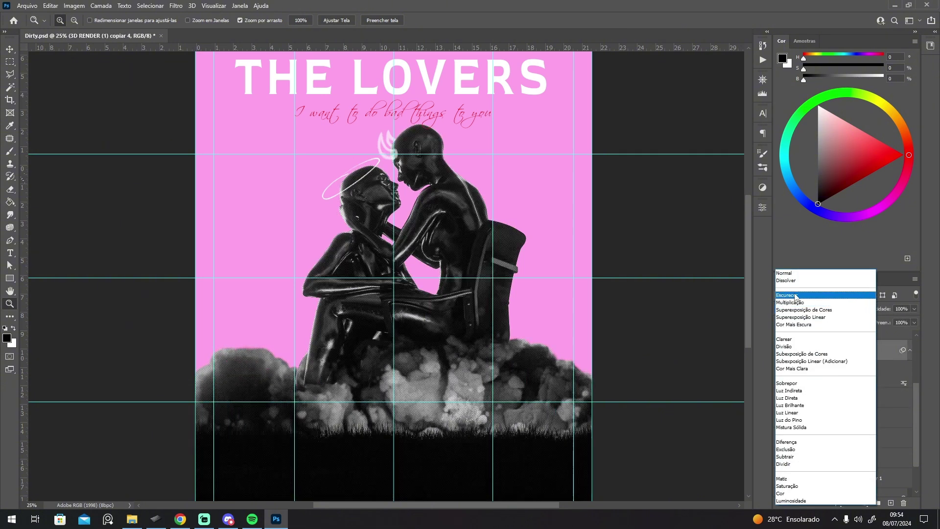
left_click(793, 296)
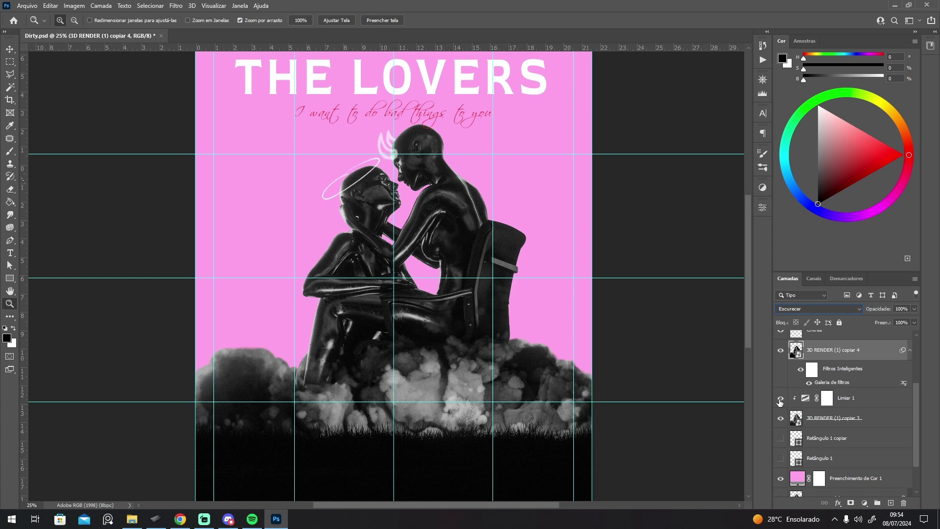
Step: Inspect the couple's halftone texture up close, and compare the whole poster with and without 3D RENDER (1) copiar 4
left_click(401, 175)
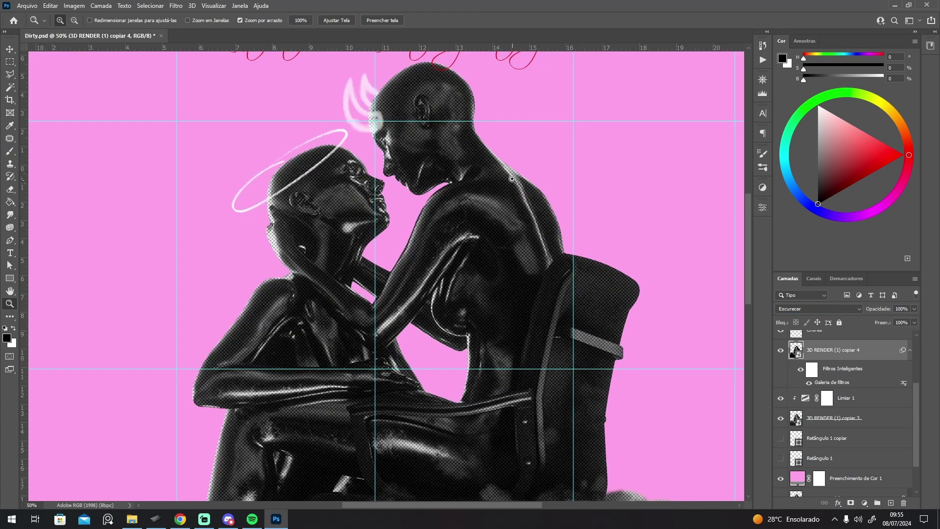
key("ctrl+0")
left_click(780, 350)
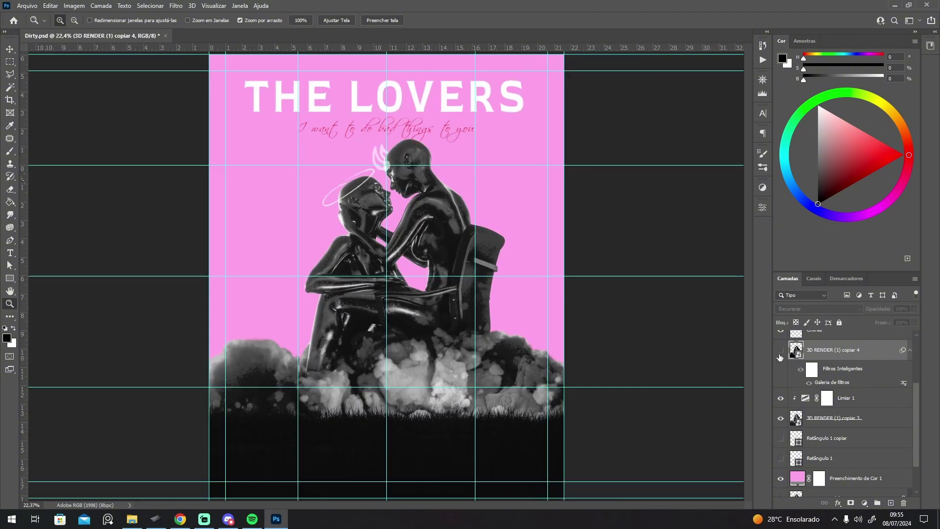
left_click(781, 350)
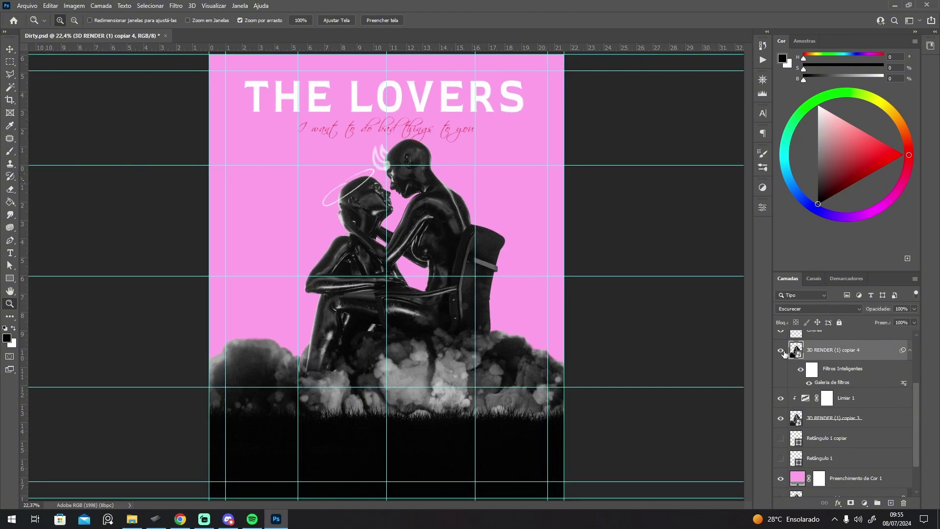
key("ctrl+minus")
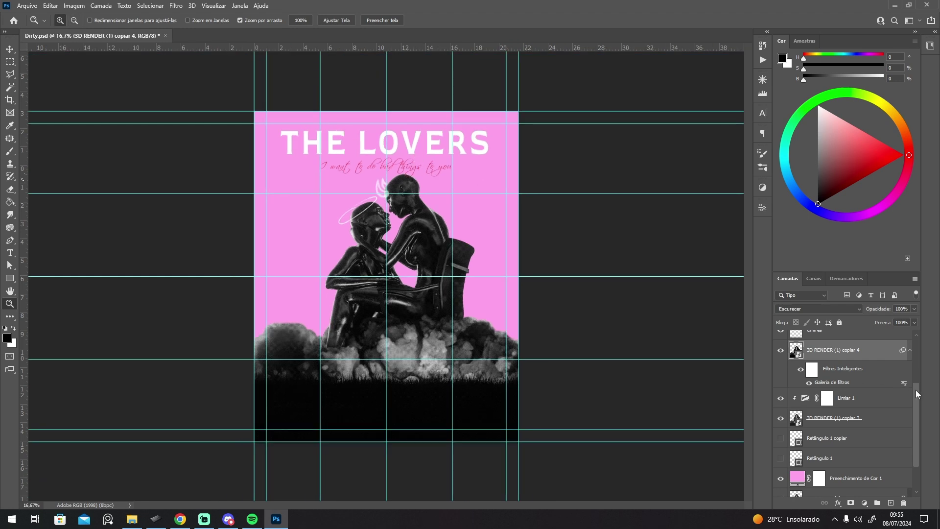
Step: Try black and other shades as the colour of the background fill Preenchimento de Cor 1, and cancel the change
scroll(861, 414, "up", 3)
scroll(913, 379, "down", 3)
double_click(797, 434)
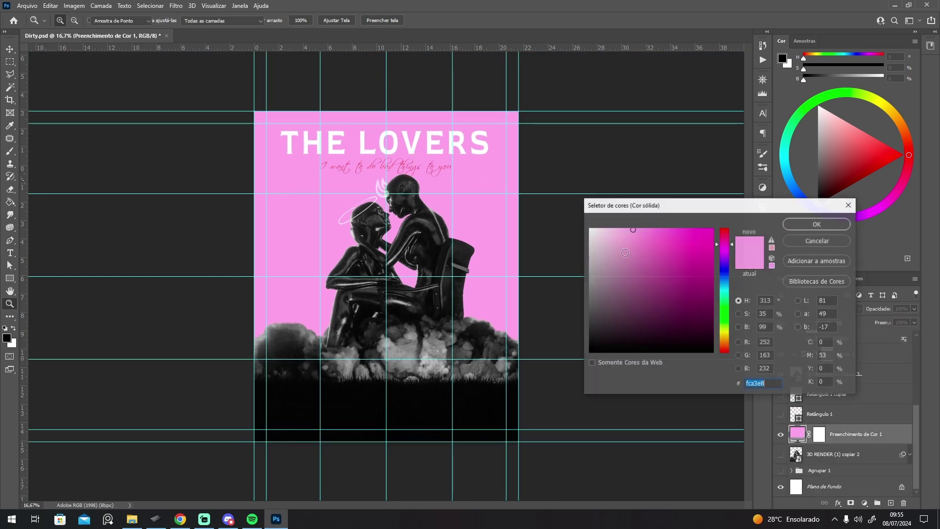
left_click_drag(595, 232, 567, 395)
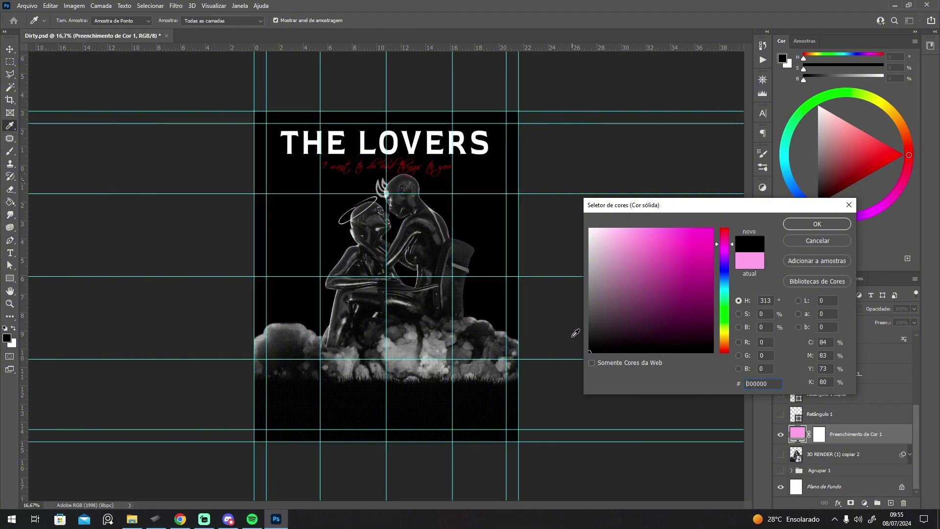
left_click_drag(625, 245, 622, 231)
left_click(827, 239)
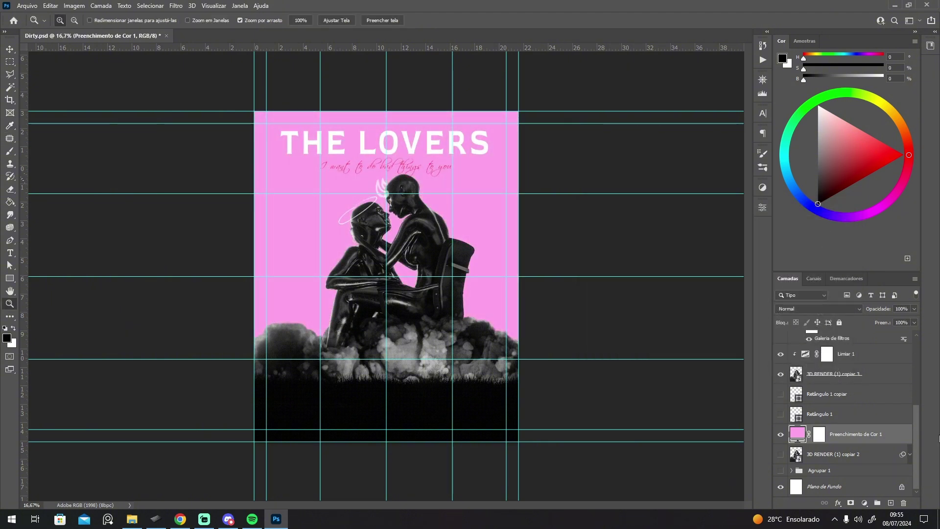
Step: Hide both text layers, stamp the visible artwork into a new layer above design-syndrome-doodle-stroke-18, and convert it to a smart object
scroll(917, 416, "up", 4)
left_click(842, 414)
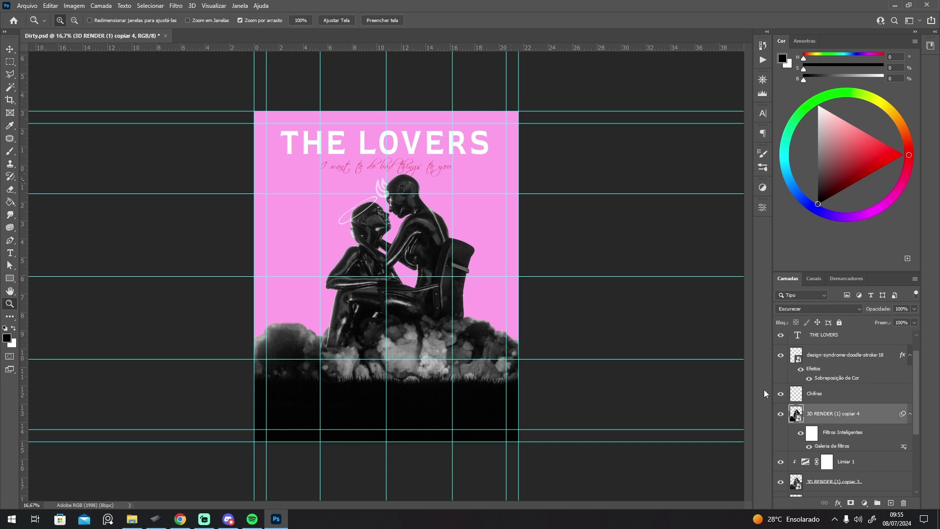
scroll(784, 362, "up", 1)
left_click_drag(780, 340, 781, 360)
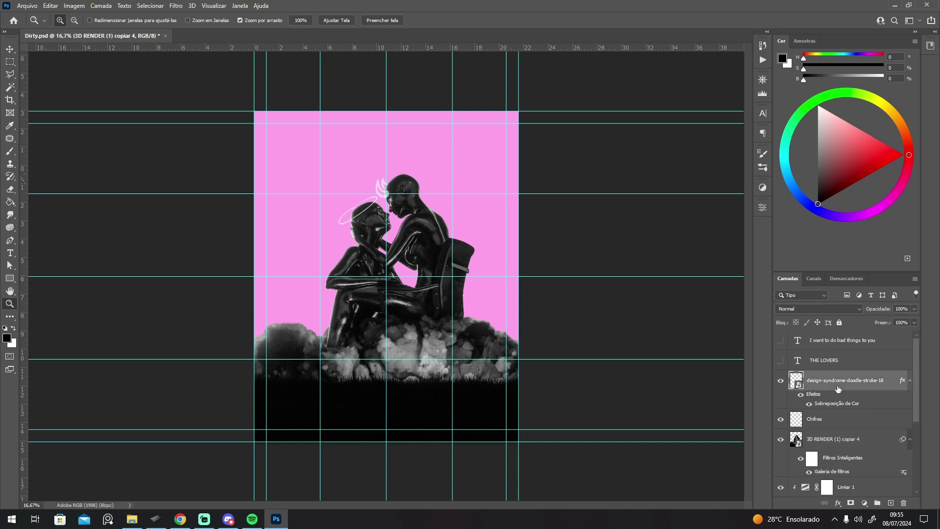
left_click(837, 386)
key("ctrl+shift+alt+e")
right_click(836, 384)
left_click(775, 231)
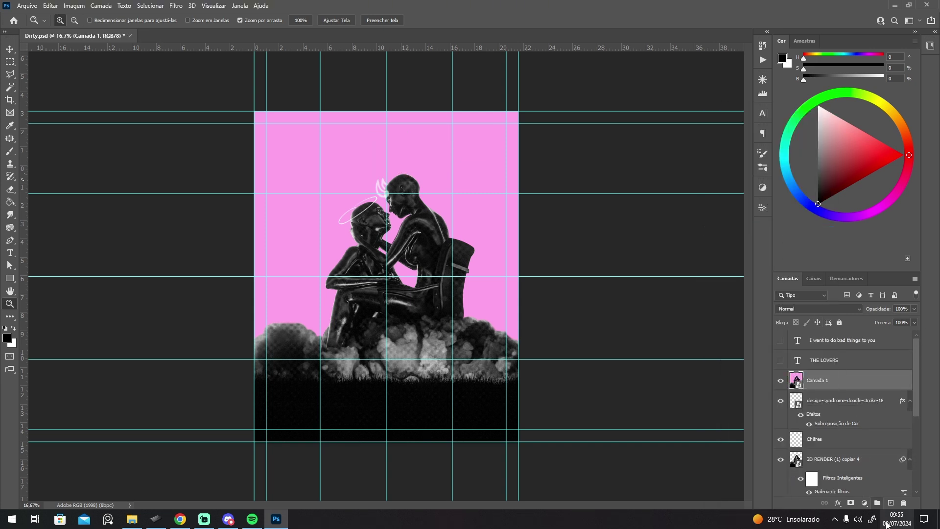
Step: Add a Mapa de Degradê adjustment above Camada 1 and try the Personalizado gradient presets on it
left_click(865, 504)
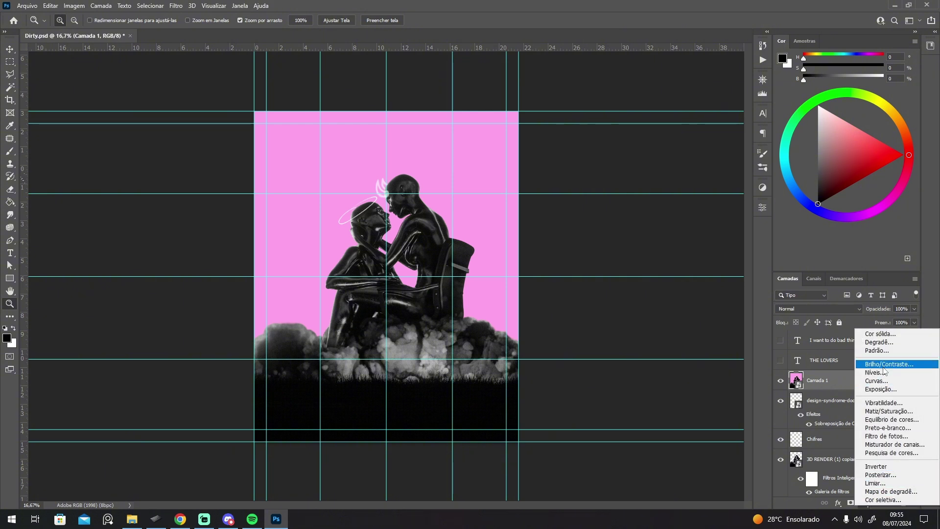
left_click(891, 491)
left_click(700, 240)
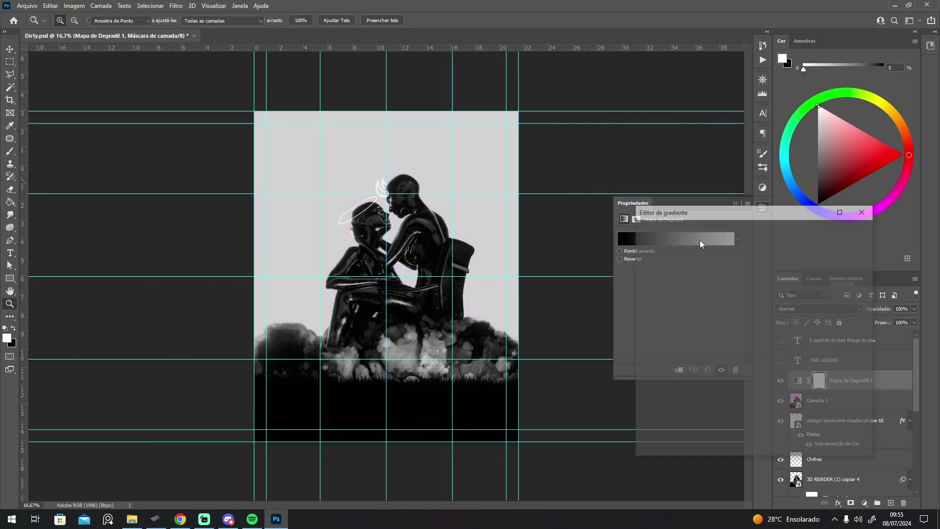
left_click_drag(815, 252, 814, 306)
left_click(667, 300)
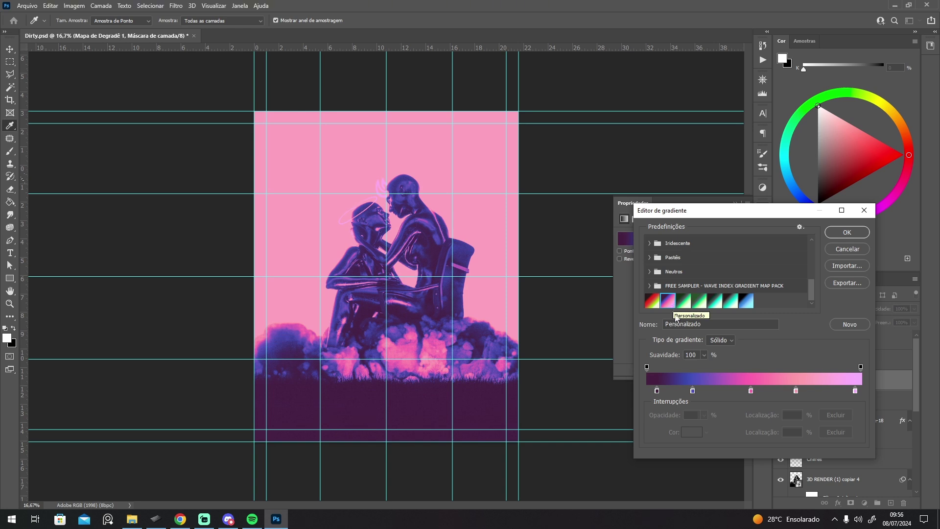
left_click(653, 305)
left_click(684, 304)
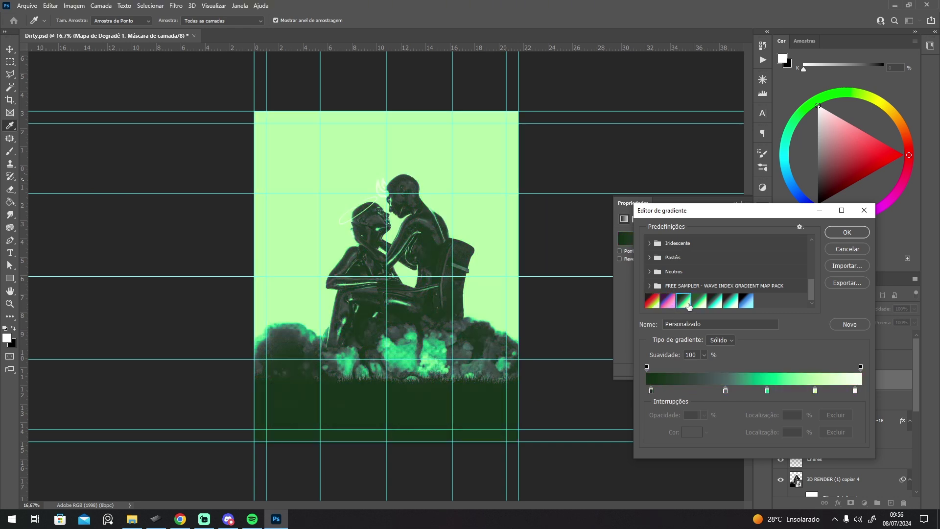
Step: Expand the FREE SAMPLER - WAVE INDEX GRADIENT MAP PACK presets and try several ETHEREAL TONES (Sampler) gradients on the artwork
left_click(659, 286)
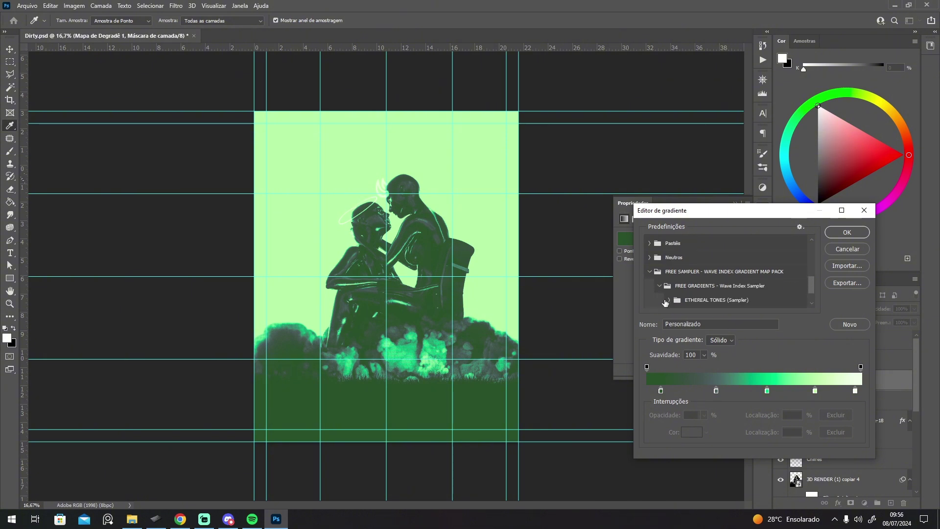
scroll(801, 283, "down", 3)
left_click(718, 267)
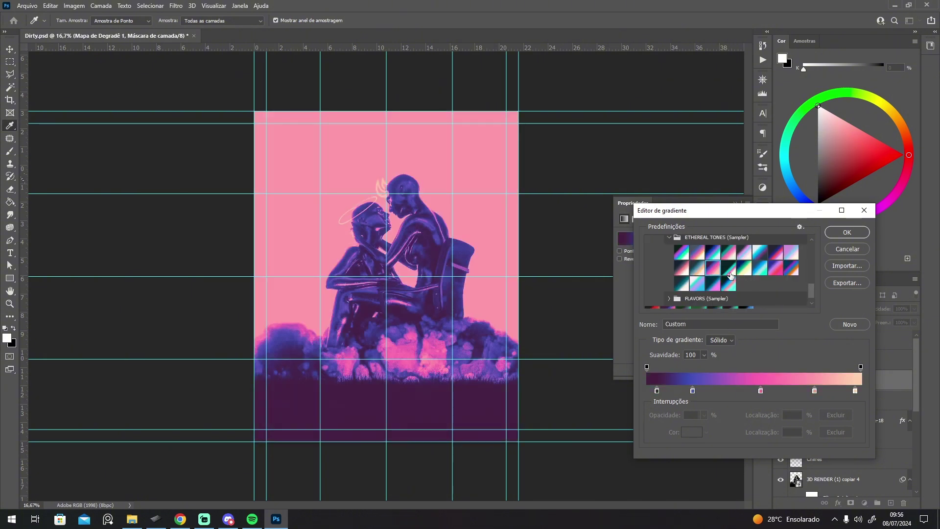
left_click(729, 273)
left_click(750, 274)
left_click(765, 272)
left_click(776, 272)
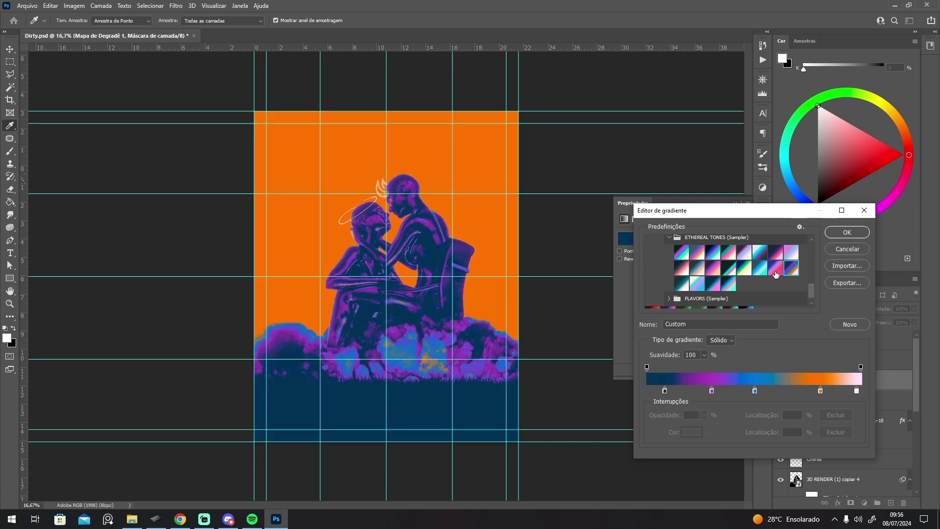
left_click(774, 270)
left_click(680, 284)
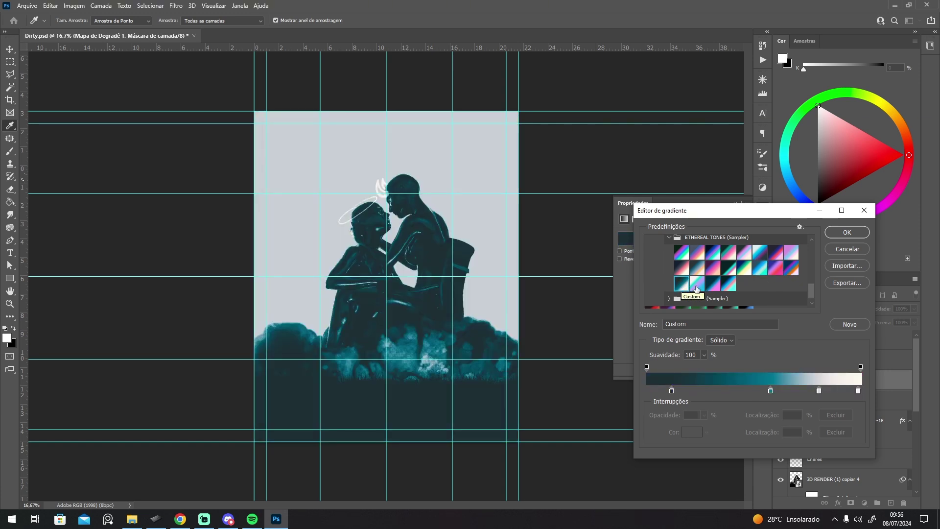
left_click(697, 284)
Step: Choose the navy, pink and cream ETHEREAL TONES gradient, move its second colour stop to 28%, and apply it
left_click(680, 267)
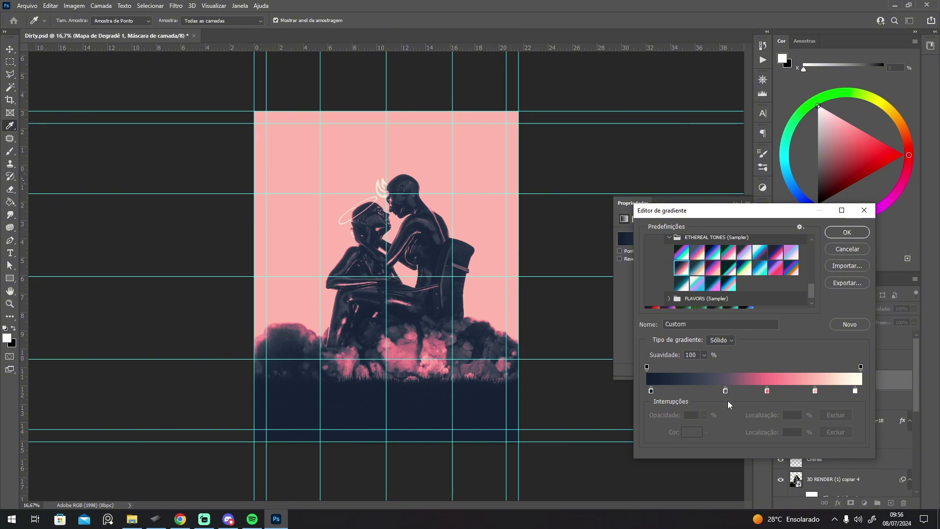
mouse_move(725, 391)
left_mouse_down()
mouse_move(674, 389)
mouse_move(708, 392)
left_mouse_up()
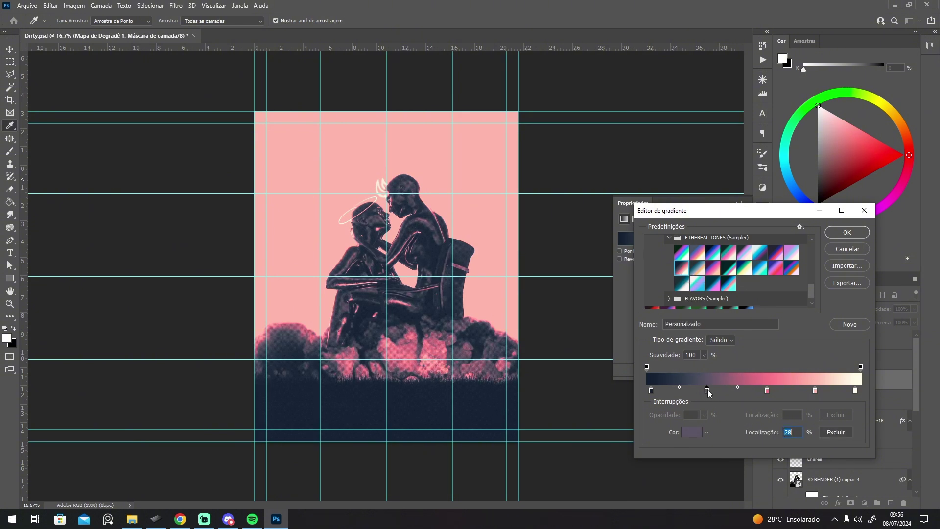
left_click(846, 232)
Step: Show the THE LOVERS title and the script tagline again over the gradient-mapped artwork
left_click(780, 360)
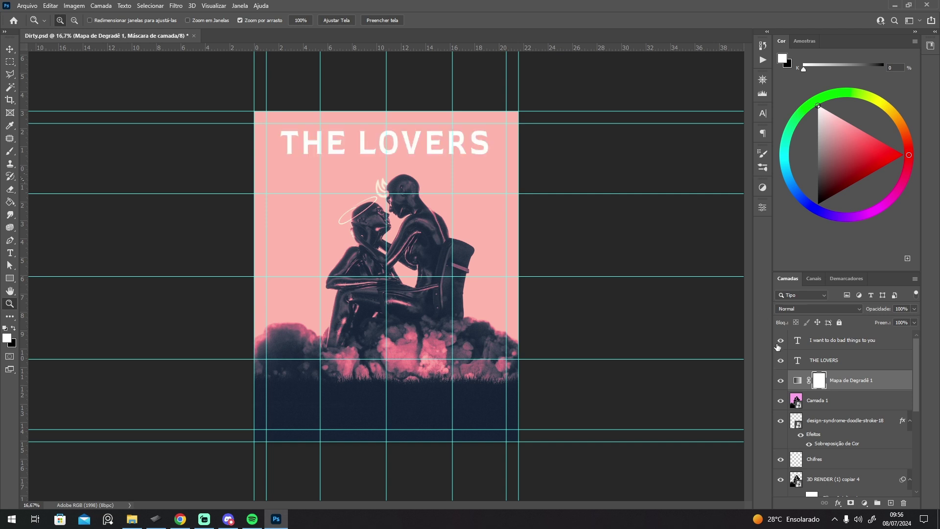
left_click(780, 339)
left_click(842, 340)
key("ctrl+t")
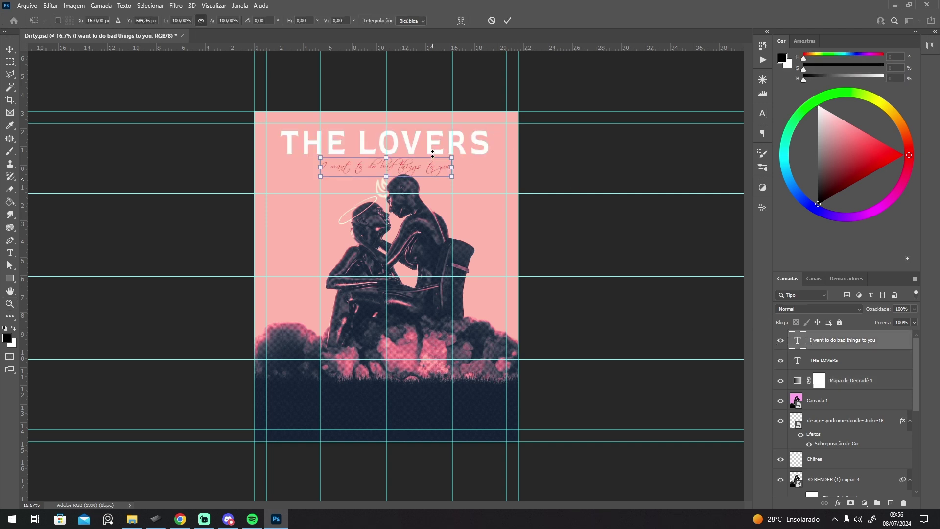
key("Return")
key("z")
left_click(394, 161)
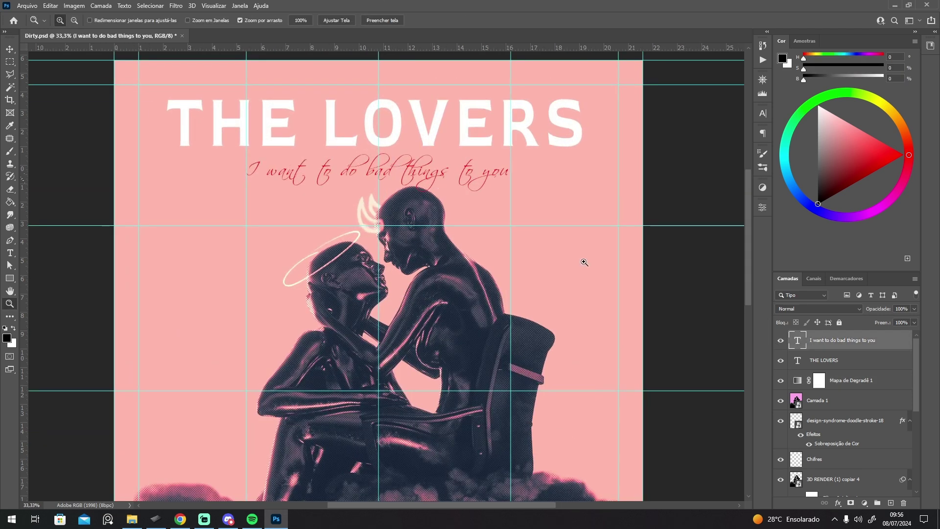
Step: Remove the word THE and the leading space from the poster title so its text is LOVERS
left_click(827, 361)
key("ctrl+t")
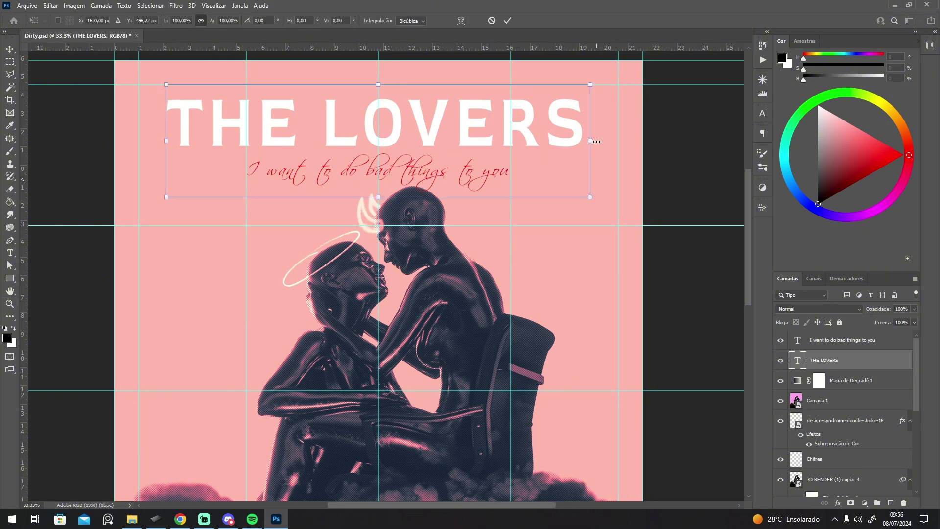
key("Return")
key("z")
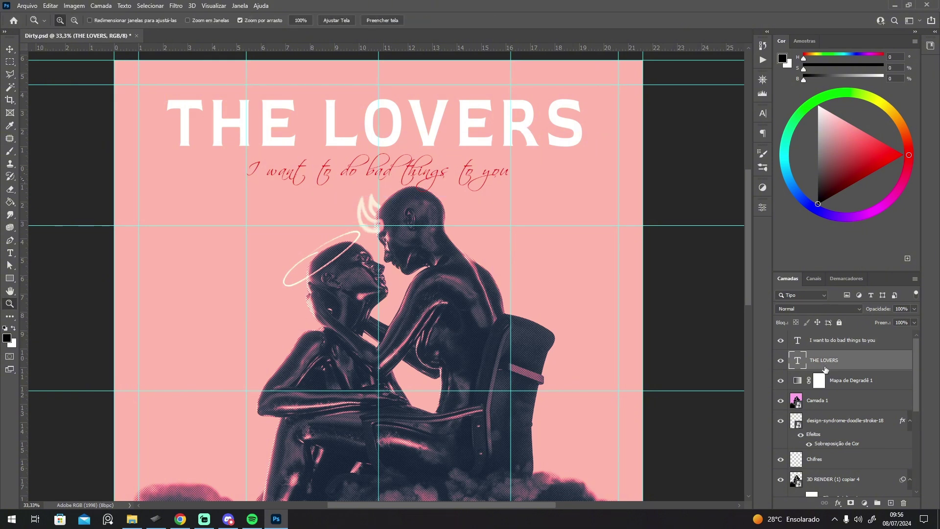
key("t")
left_click_drag(300, 122, 165, 122)
key("BackSpace")
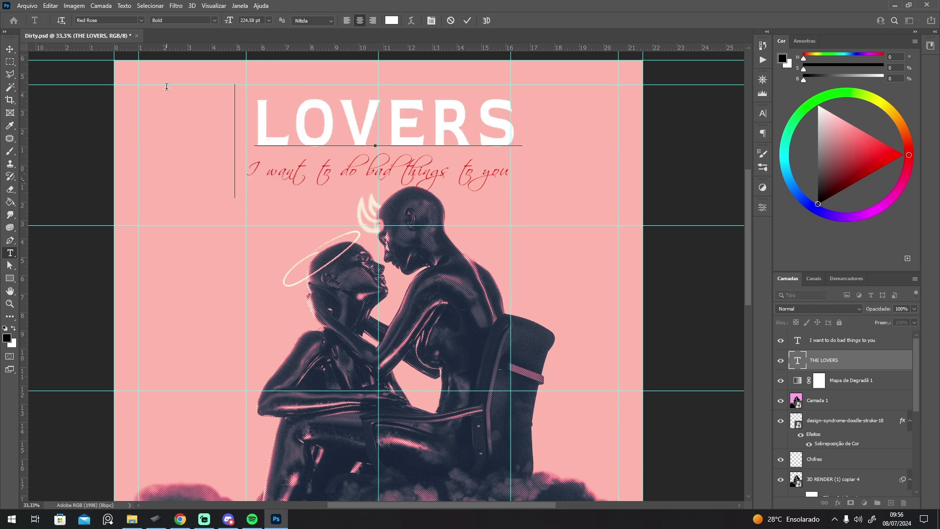
left_click(269, 113)
key("Left")
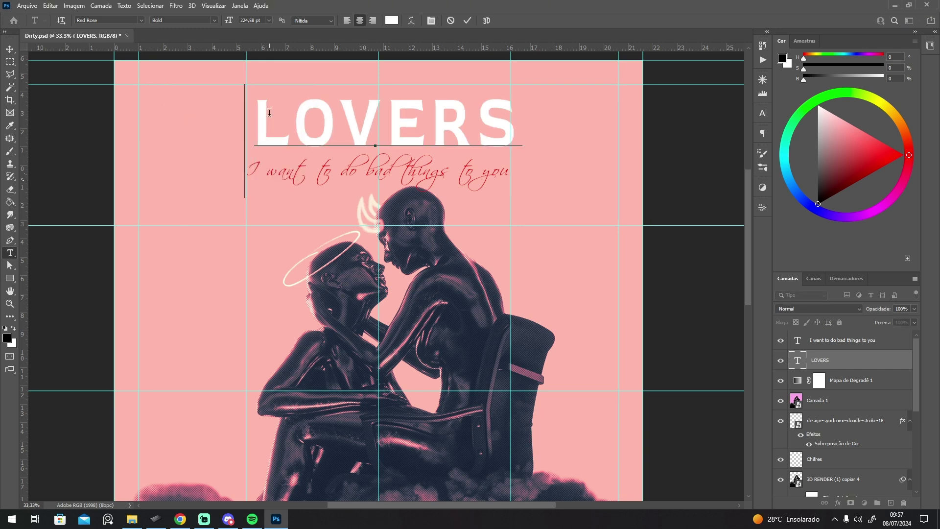
key("Delete")
key("ctrl+Return")
Step: Enlarge the LOVERS title to about 179% so it spans the poster's side margin guides near the upper edge
key("ctrl+t")
left_click_drag(512, 142, 592, 151)
left_click_drag(511, 126, 512, 146)
left_click_drag(590, 161, 617, 146)
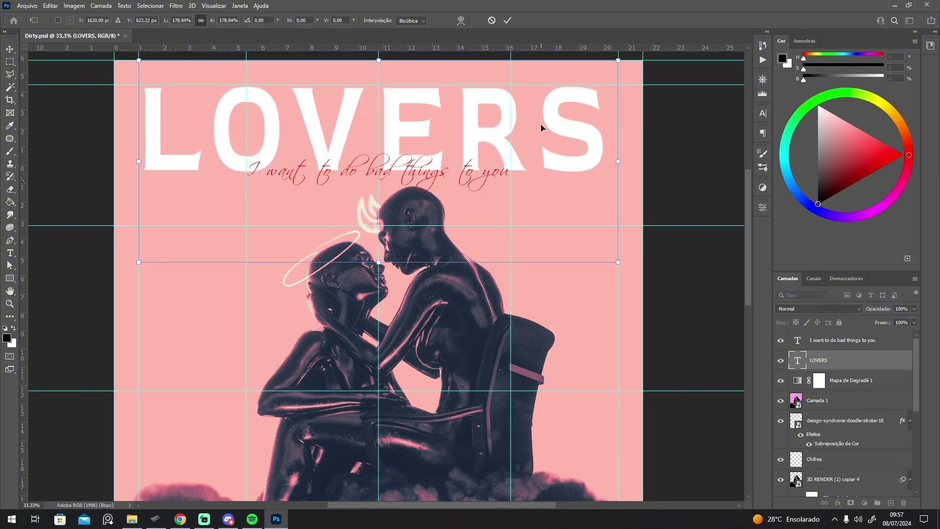
key("Return")
key("ctrl+0")
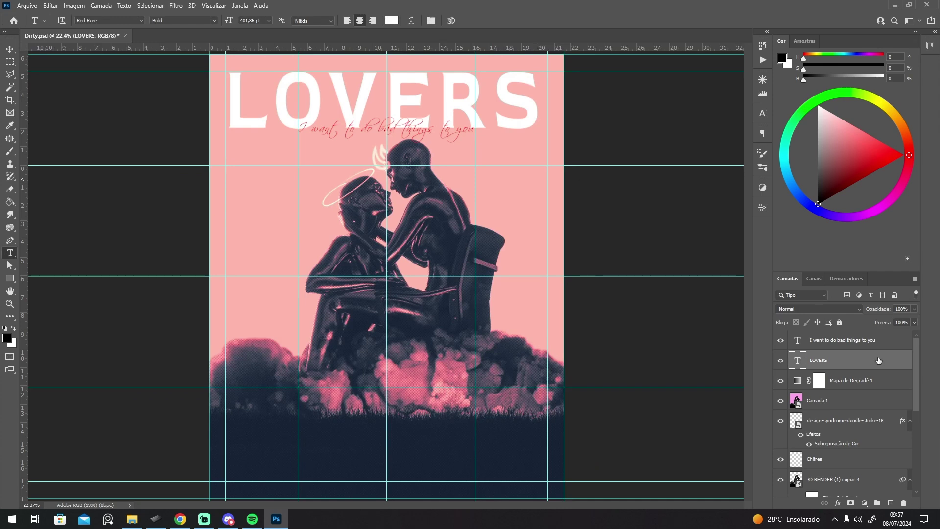
Step: Shrink the script tagline and place it beneath the title, aligned with the end of LOVERS at the right margin
left_click(864, 346)
left_click(406, 127, "ctrl")
key("ctrl+t")
left_click_drag(449, 135, 456, 156)
left_click_drag(517, 172, 570, 163)
key("Return")
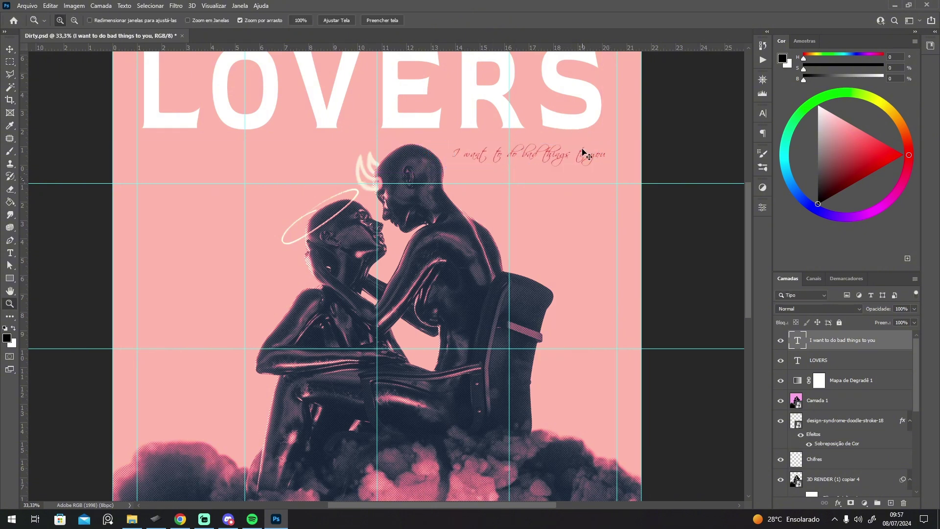
key("ctrl+0")
left_click(493, 141)
left_click(466, 196, "alt")
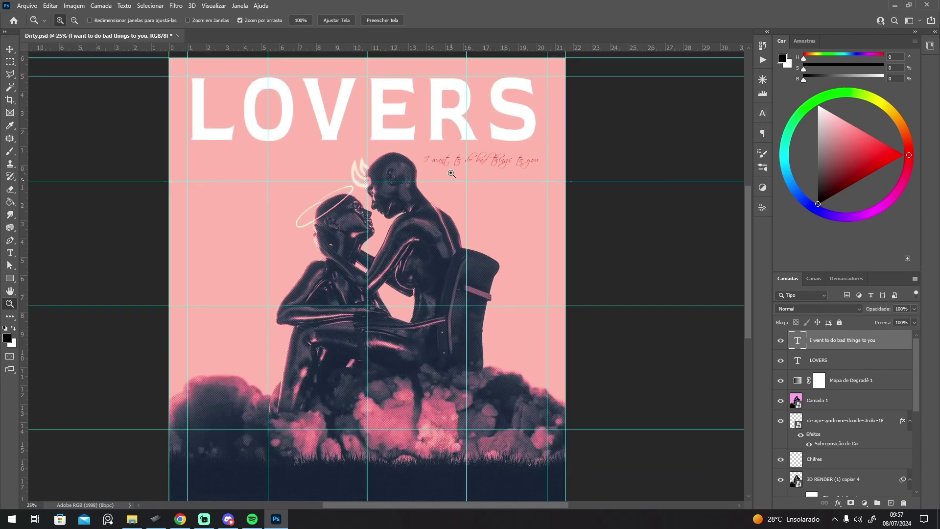
left_click(430, 168, "alt")
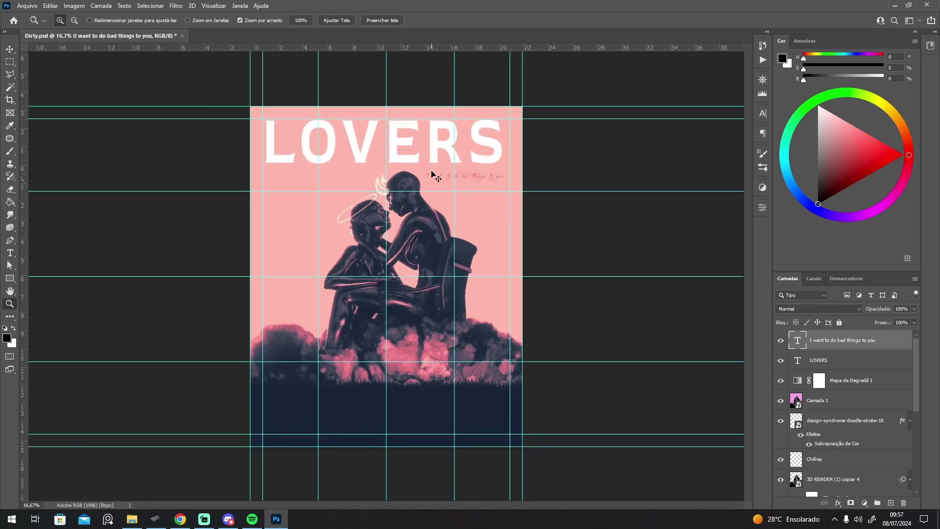
key("ctrl+0")
left_click(384, 285, "alt")
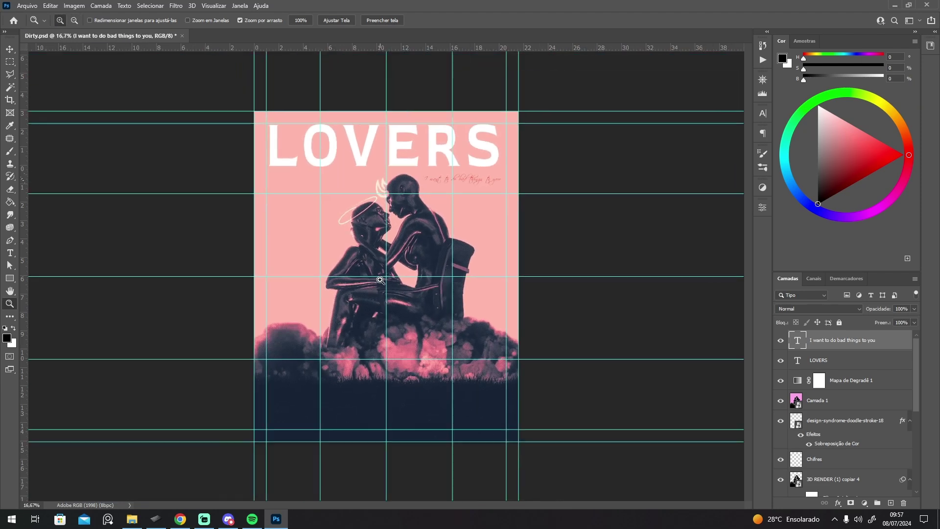
Step: Place the Bar Code Free image from the 5-Ícones PNG folder in the dark ground near the poster's lower-right corner
left_click(131, 519)
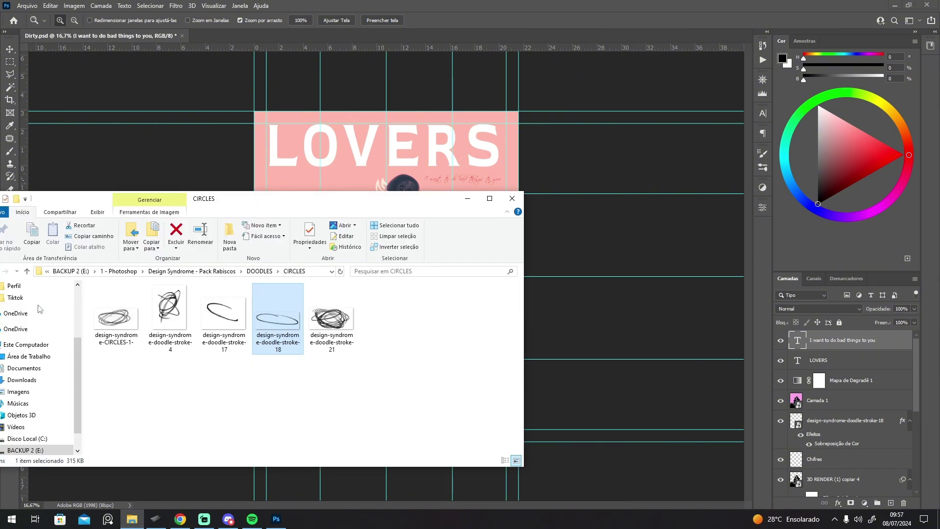
left_click(122, 273)
double_click(328, 296)
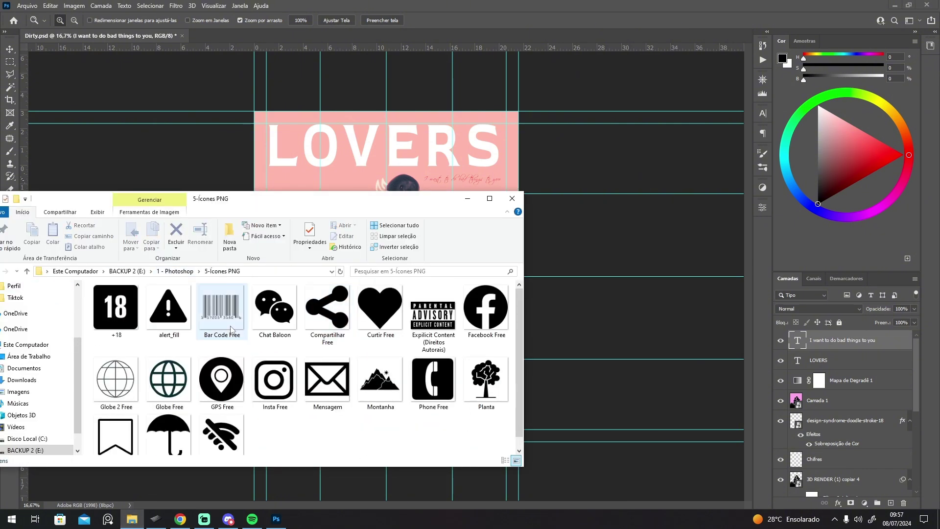
left_click_drag(222, 306, 341, 173)
left_click_drag(404, 292, 490, 429)
key("Return")
key("z")
Step: Place the +18 icon from the same folder in the poster and hide its layer, keeping the barcode shown
left_click(132, 519)
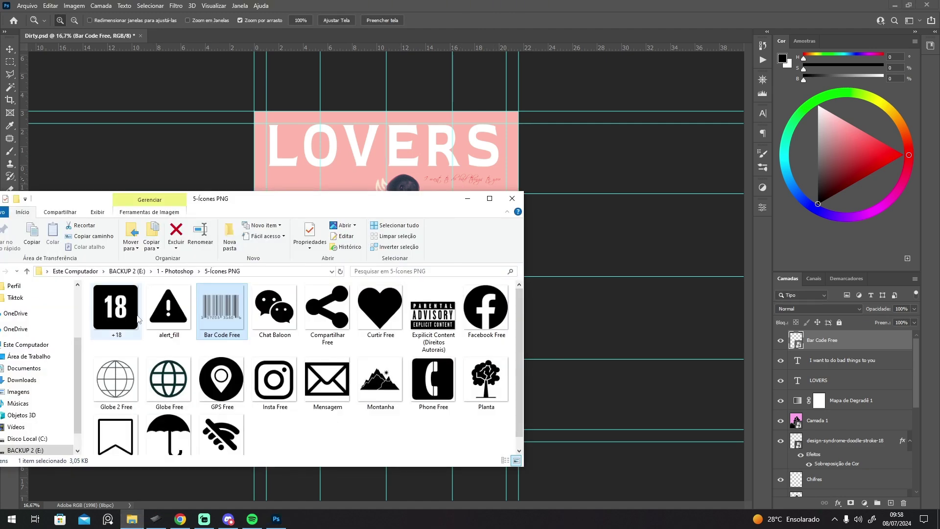
left_click_drag(116, 307, 348, 184)
key("Return")
scroll(434, 319, "up", 3)
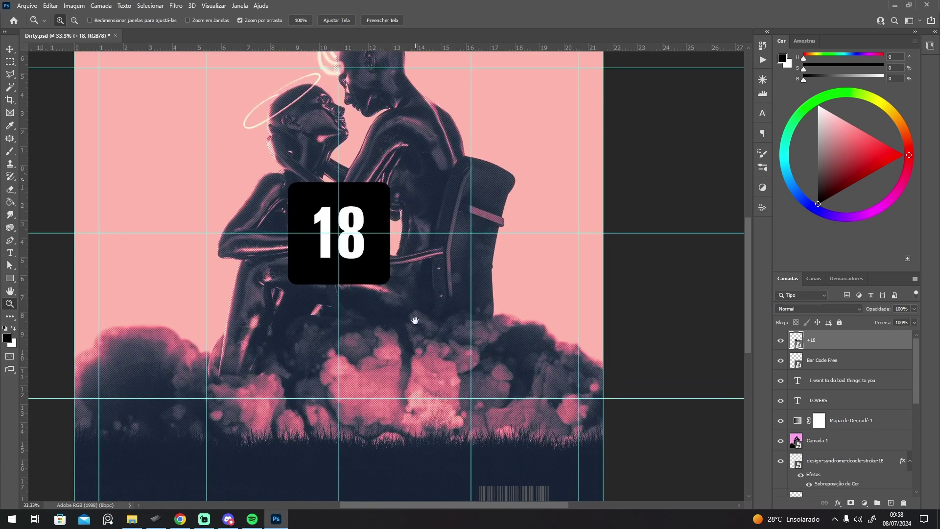
scroll(413, 319, "down", 3)
left_click_drag(780, 341, 782, 364)
left_click(816, 361)
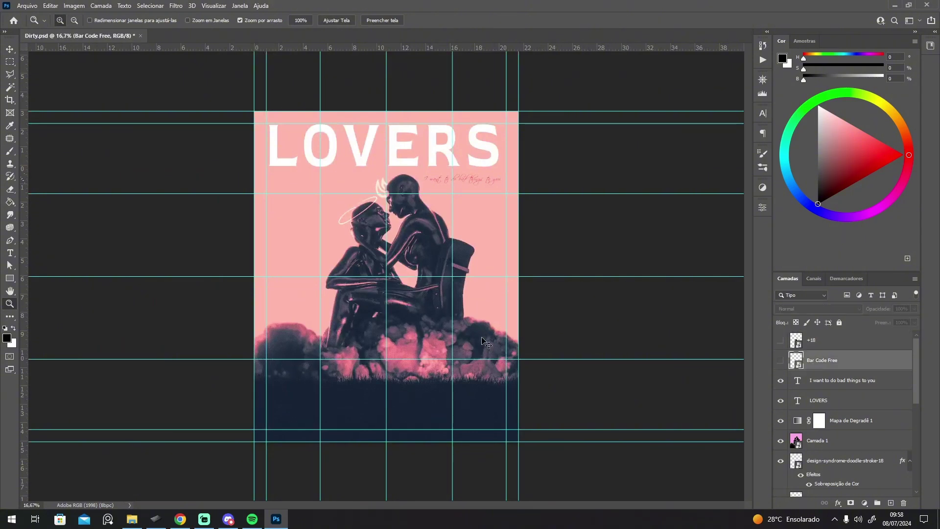
left_click(781, 360)
Step: Copy only the barcode's bars, without the digits, to a new layer and delete the original Bar Code Free layer
scroll(472, 413, "up", 4)
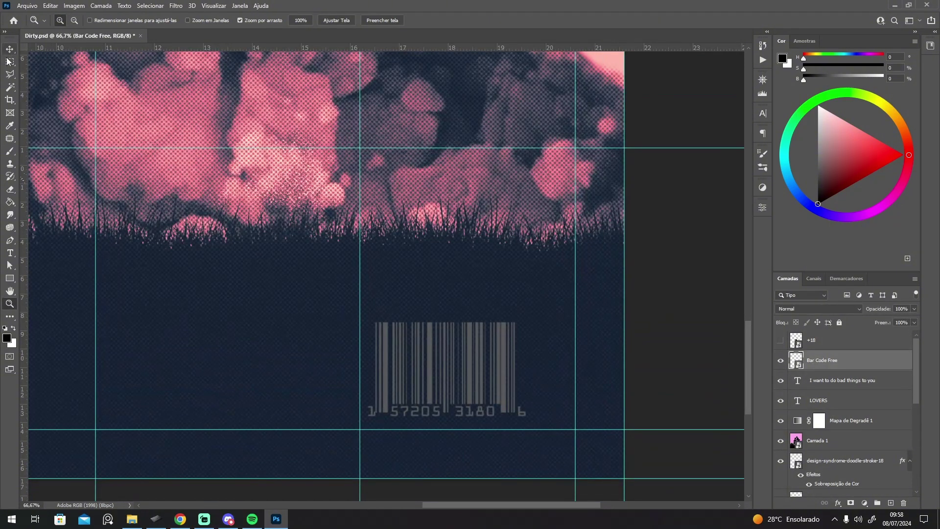
left_click(10, 61)
left_click_drag(376, 322, 515, 401)
key("ctrl+j")
left_click(822, 381)
key("Delete")
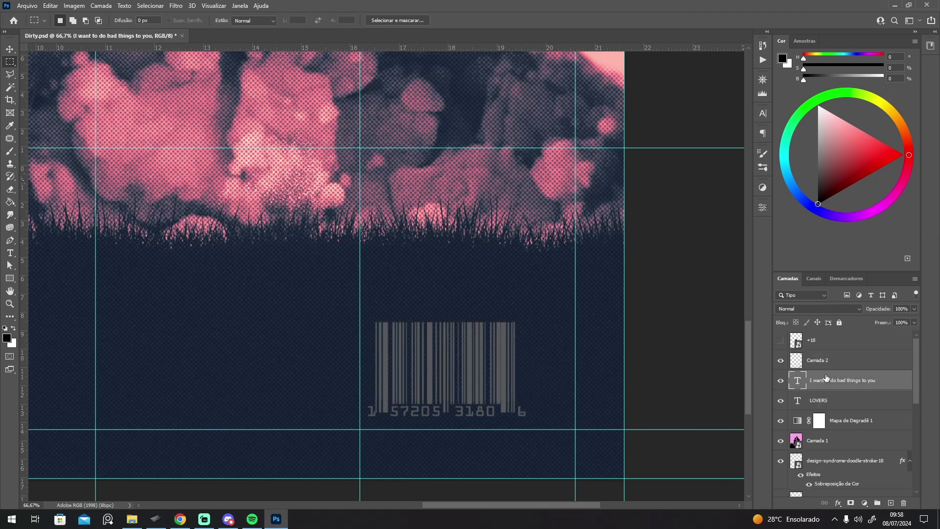
Step: Convert the copied barcode layer Camada 2 to a smart object
right_click(829, 362)
left_click(800, 230)
key("z")
left_click(497, 346, "alt")
left_click(498, 346, "alt")
left_click(498, 343, "alt")
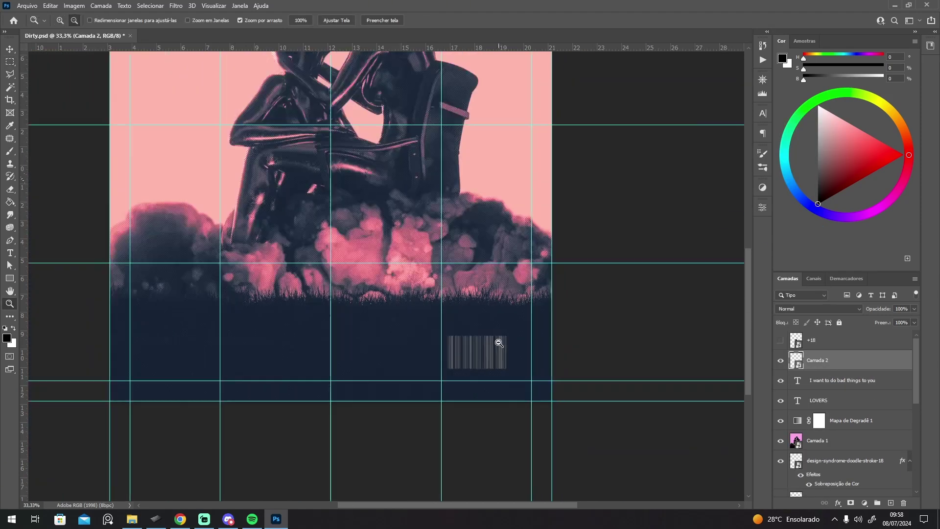
left_click(464, 219)
left_click(464, 219)
left_click_drag(503, 262, 438, 54)
left_click(536, 268, "alt")
left_click(536, 267, "alt")
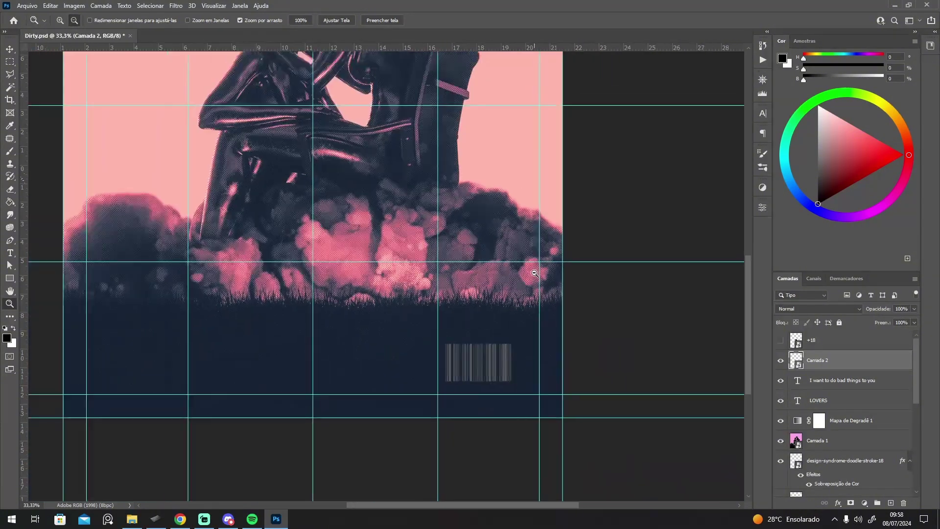
Step: Move the barcode to the poster's lower-left corner against the left margin guide, nudging it slightly down
key("ctrl+0")
key("ctrl+t")
left_click_drag(512, 462, 260, 469)
key("Down")
key("Down")
key("Down")
key("Down")
key("Down")
key("Down")
key("Down")
key("Down")
key("Return")
key("z")
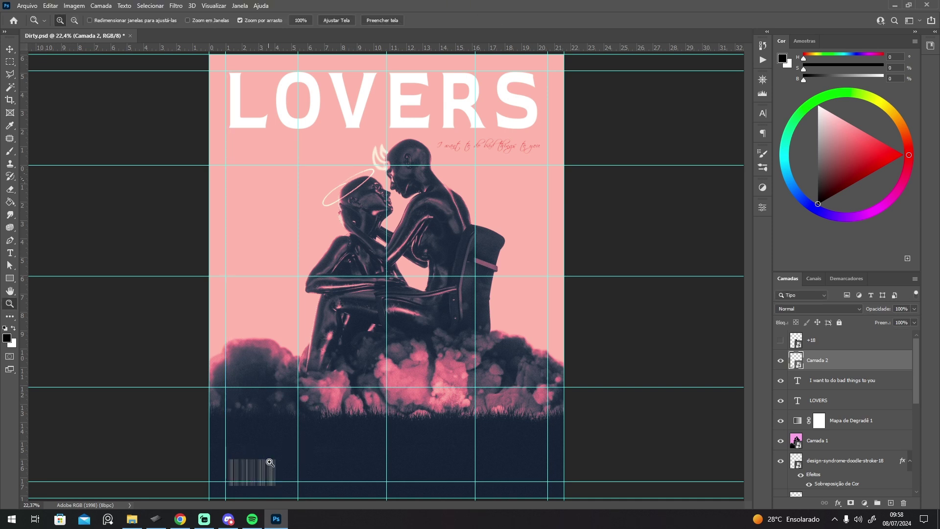
Step: Show the +18 icon, scale it down, and place it in the poster's lower-right corner against the margin guide
left_click(780, 340)
left_click(817, 341)
key("ctrl+t")
left_click_drag(421, 311, 401, 290, "alt")
left_click_drag(393, 284, 540, 470)
key("Return")
key("z")
key("ctrl+t")
key("Return")
key("z")
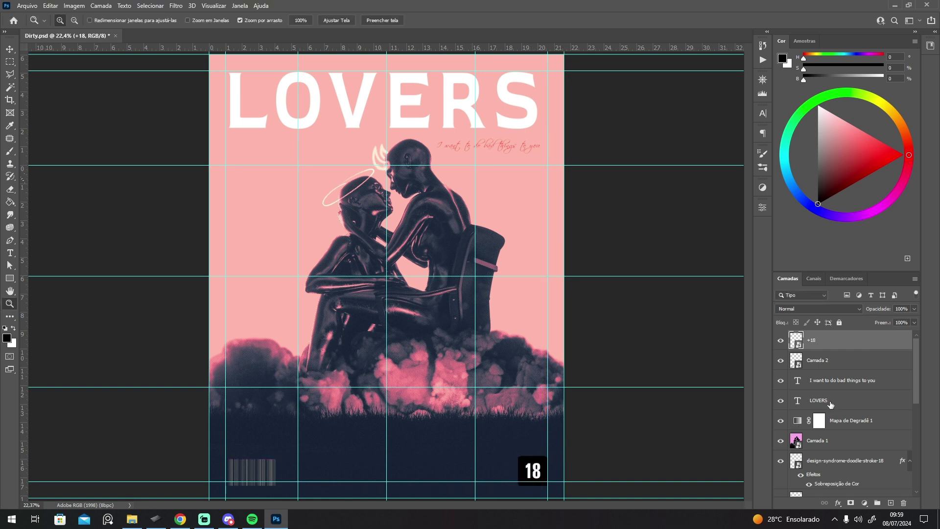
Step: Apply a white (ffffff) Sobreposição de Cor effect to the barcode layer Camada 2
left_click(842, 364)
left_click(434, 190)
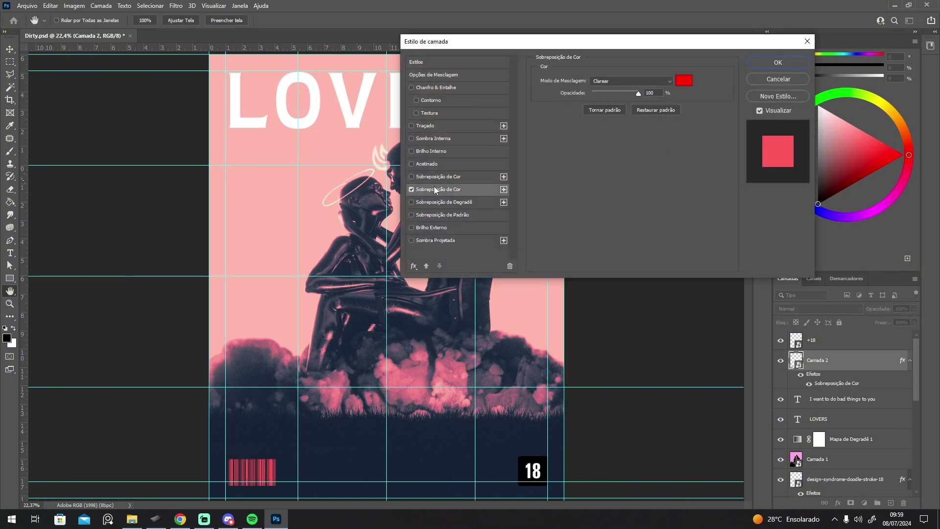
left_click(684, 81)
left_click_drag(602, 236, 587, 225)
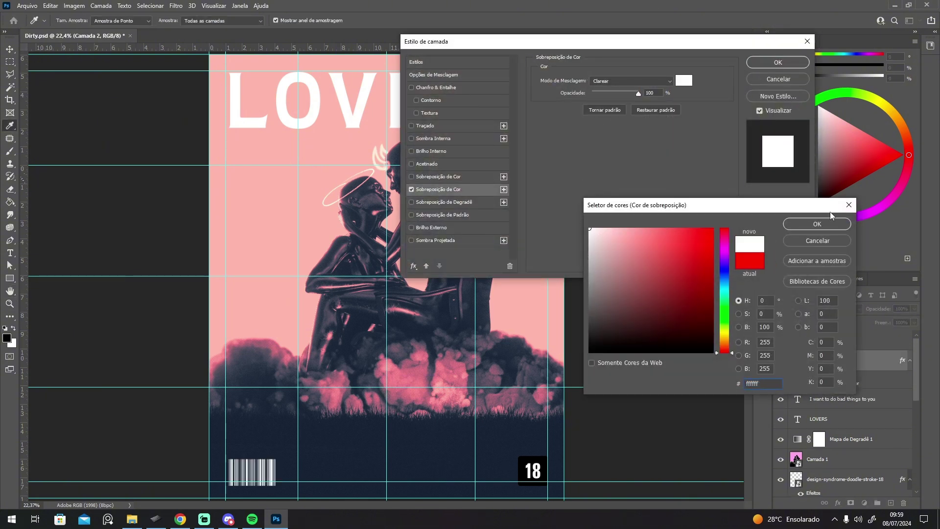
left_click(830, 223)
left_click(771, 63)
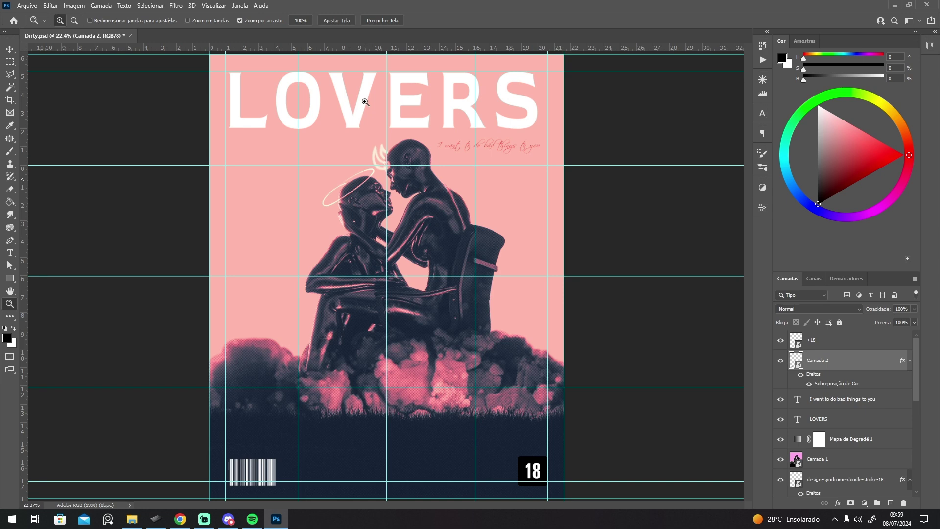
Step: Delete the merged Camada 1 layer and hide the gradient map, title, tagline, barcode and +18 layers
left_click(387, 164)
left_click(387, 164)
left_click(406, 167)
left_click(407, 167, "alt")
left_click(406, 167, "alt")
left_click(407, 167, "alt")
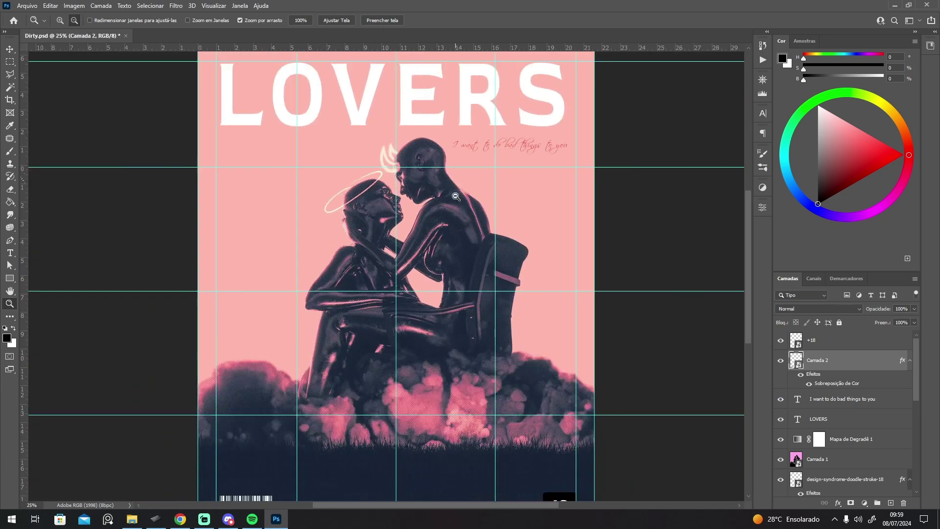
left_click(782, 438)
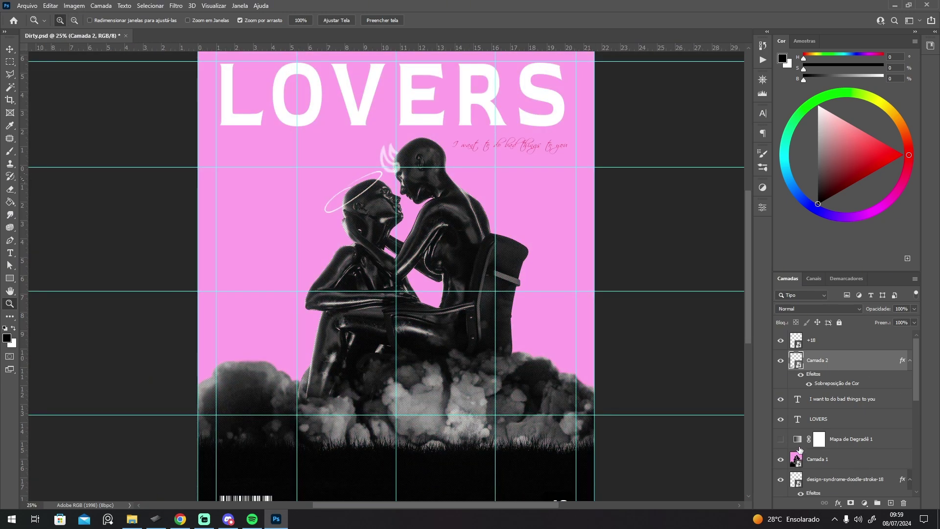
left_click(817, 463)
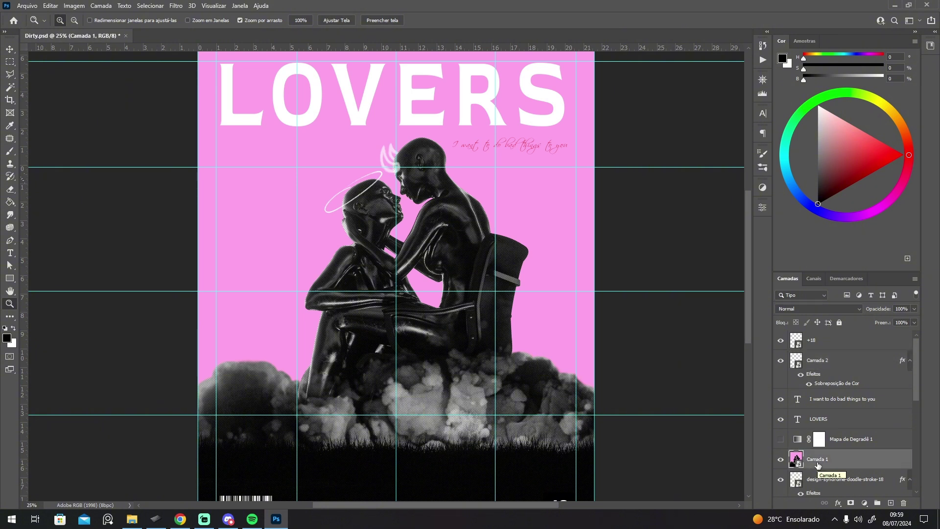
key("Delete")
left_click_drag(779, 419, 780, 342)
scroll(902, 403, "down", 1)
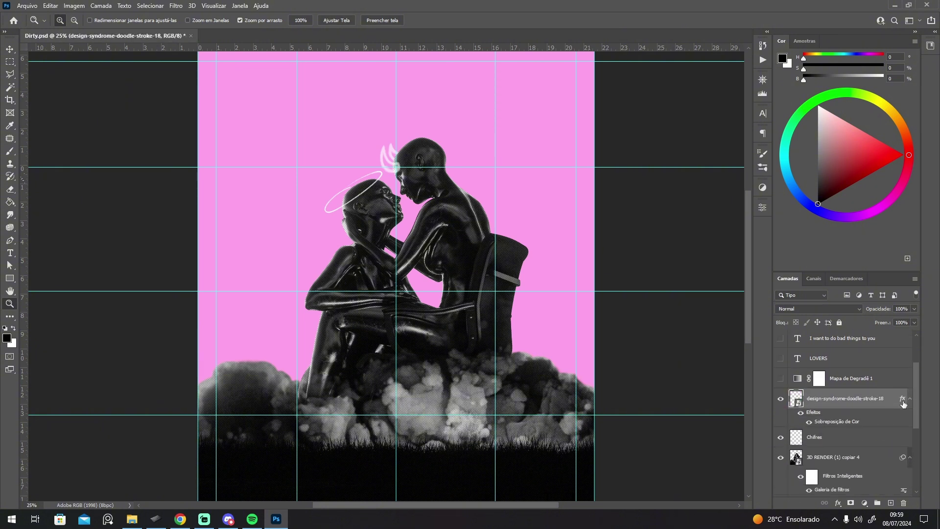
left_click(850, 441)
left_click(862, 404)
key("ctrl+alt+shift+n")
right_click(858, 400)
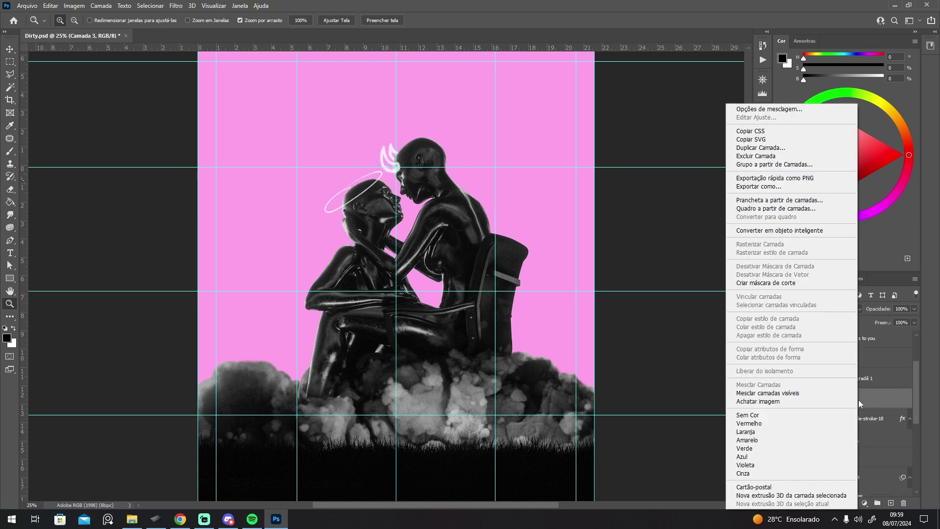
left_click(811, 230)
left_click(782, 378)
left_click(781, 378)
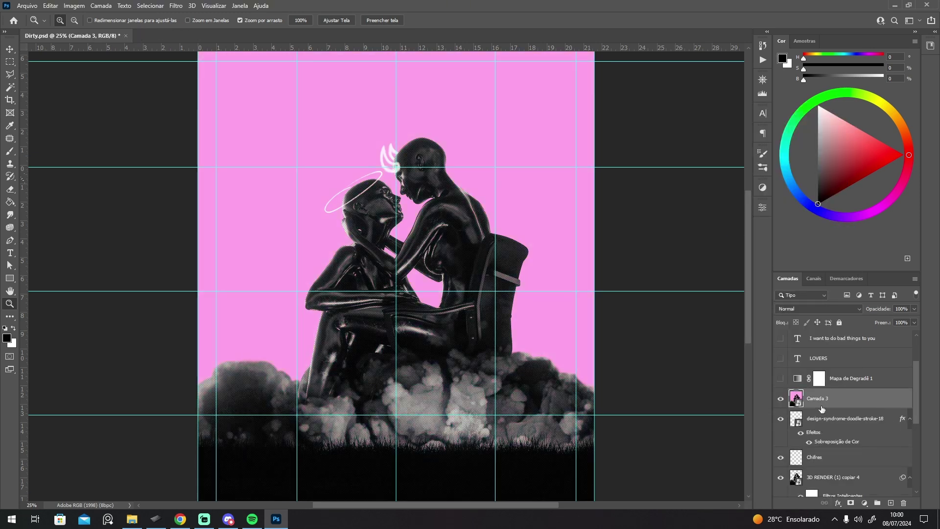
key("Delete")
Step: Paint over the horns on the Chifres layer with a white brush at 36% flow to make them more solid
left_click(839, 435)
left_click_drag(384, 169, 390, 195)
key("x")
key("b")
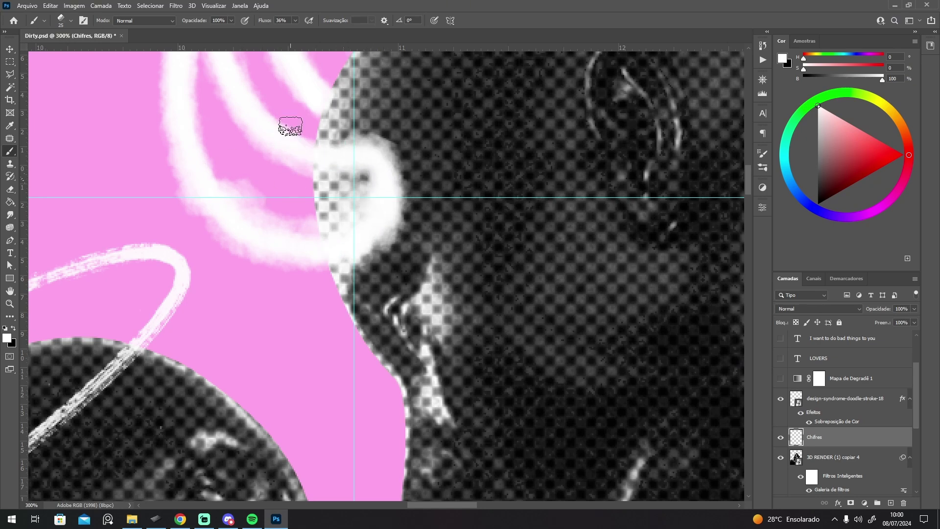
key("ctrl+0")
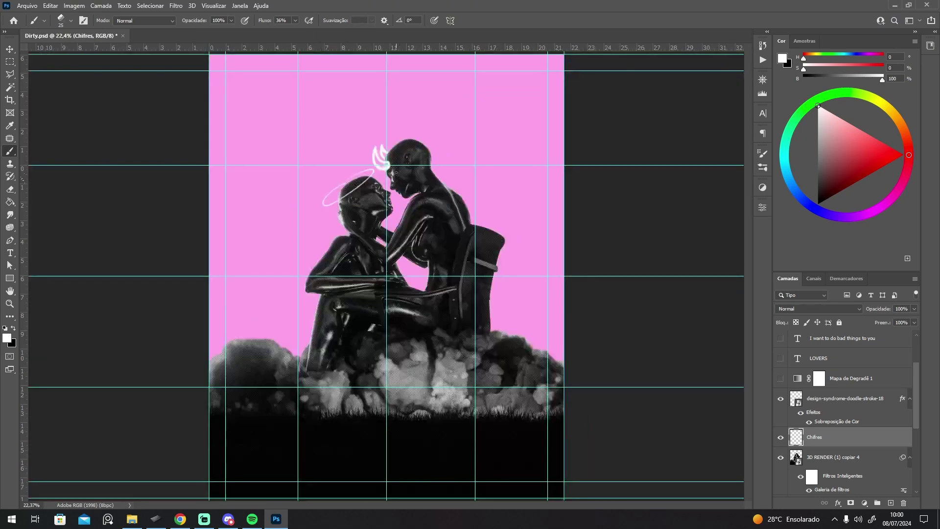
Step: Stamp the visible layers into a new layer above design-syndrome-doodle-stroke-18 and convert it to a smart object
left_click(876, 406)
key("ctrl+alt+shift+e")
right_click(873, 404)
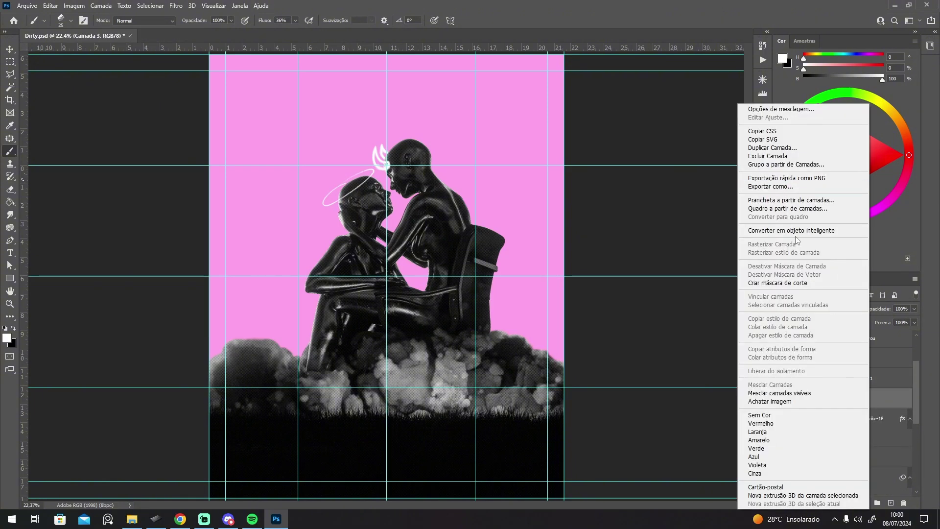
left_click(793, 231)
Step: Show the Mapa de Degradê 1 adjustment, the LOVERS title, the tagline, the barcode and the +18 icon again
left_click(781, 379)
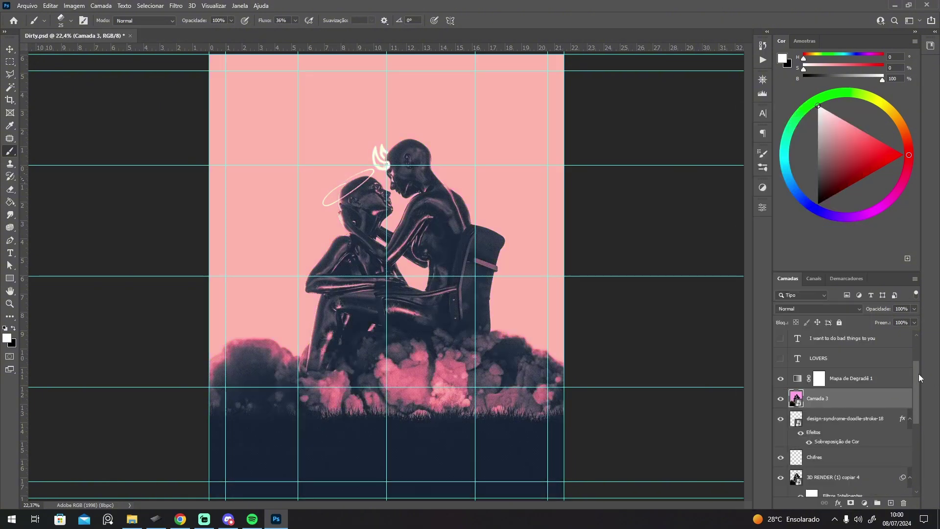
left_click_drag(918, 374, 918, 349)
left_click_drag(781, 419, 781, 340)
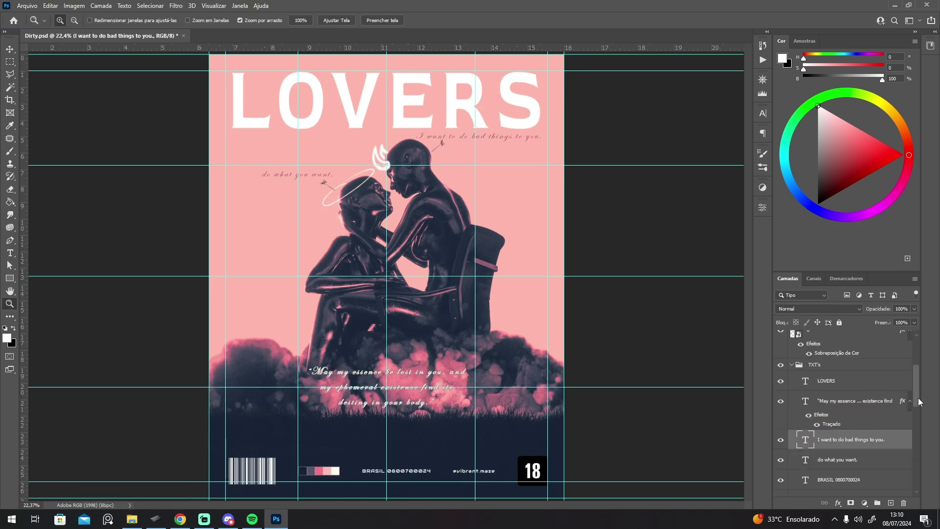
Step: Stamp all visible layers into a new layer above the +18 layer and convert it to a smart object
left_click_drag(918, 402, 918, 374)
left_click(848, 347)
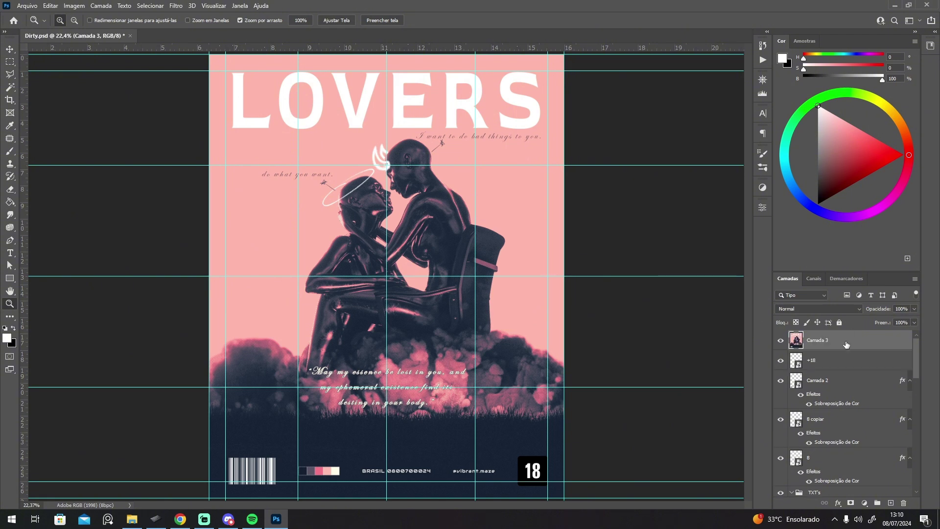
right_click(848, 341)
left_click(761, 231)
Step: Place the TRANSPARENT96 and TRANSPARENT44 paper textures from the Texturas Papel folder above Camada 3
left_click(131, 519)
left_click_drag(451, 184, 387, 144)
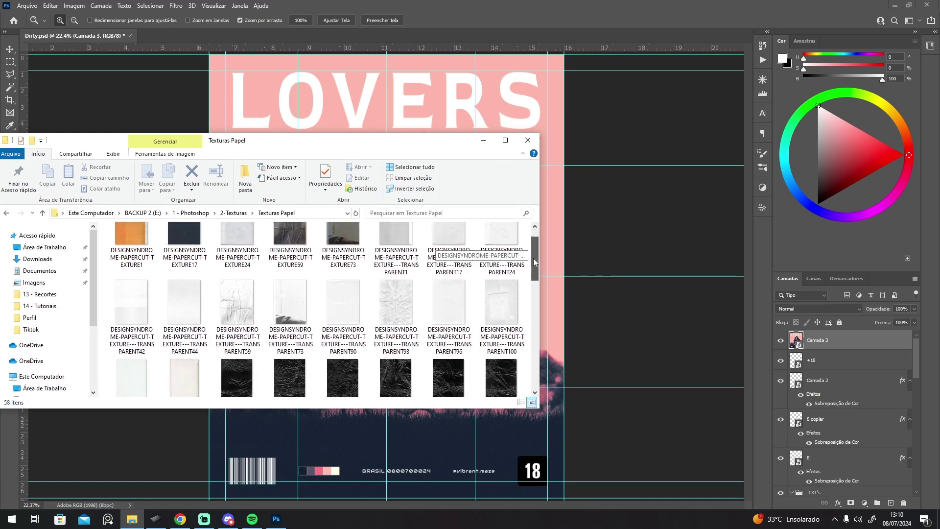
scroll(524, 260, "down", 1)
left_click(444, 285)
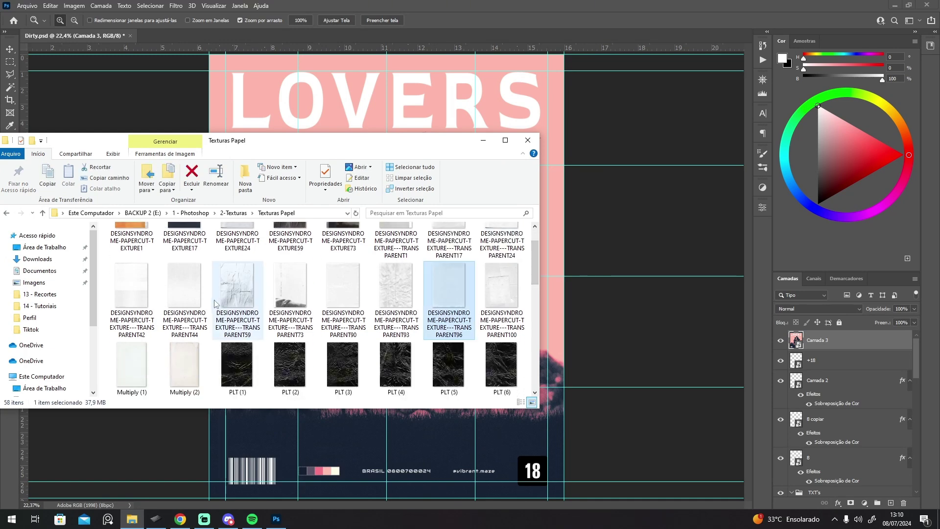
left_click(184, 294, "shift")
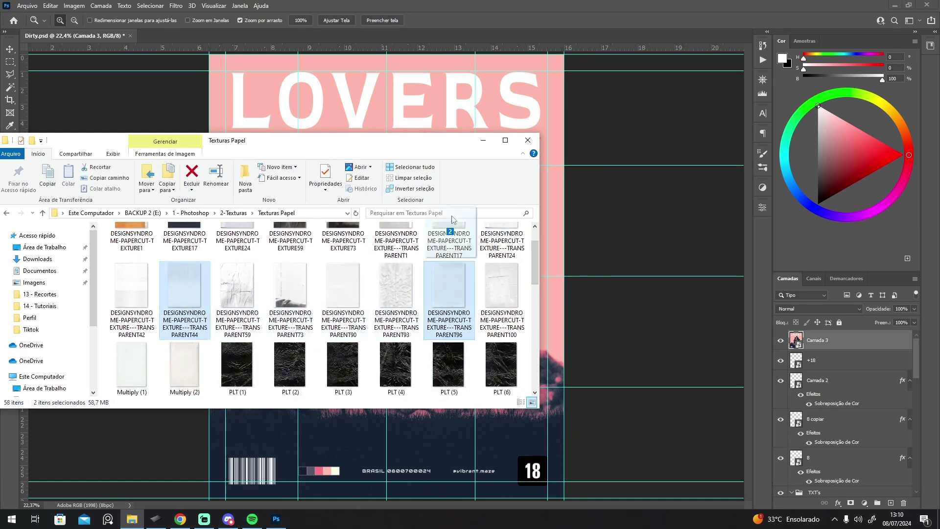
left_click(435, 113)
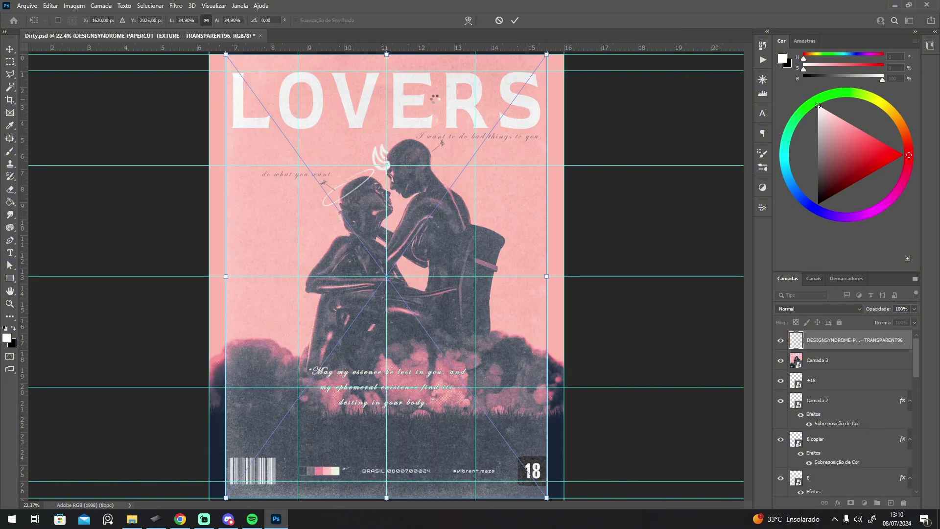
key("Return")
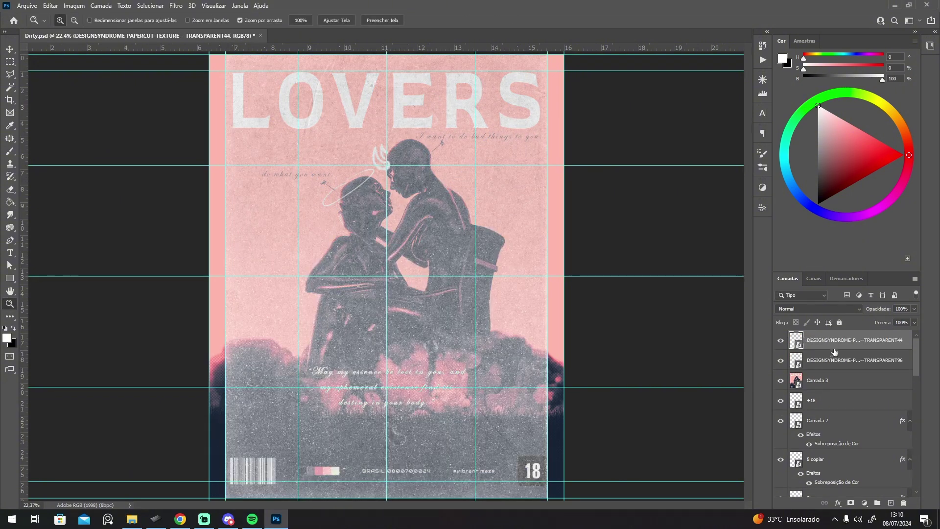
Step: Hide the TRANSPARENT44 texture and scale the TRANSPARENT96 texture to 38.54% so it spans the full poster width
left_click(781, 343)
left_click(849, 364)
key("ctrl+t")
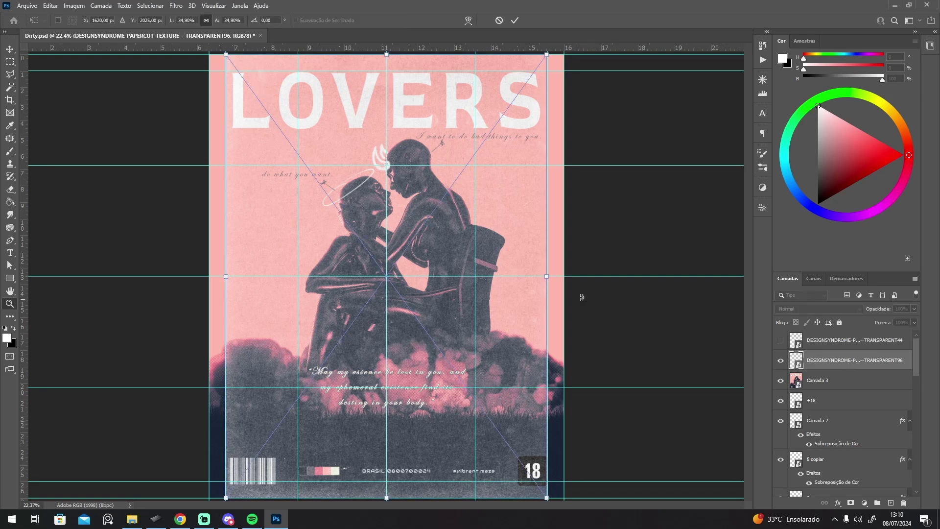
left_click_drag(547, 275, 563, 275)
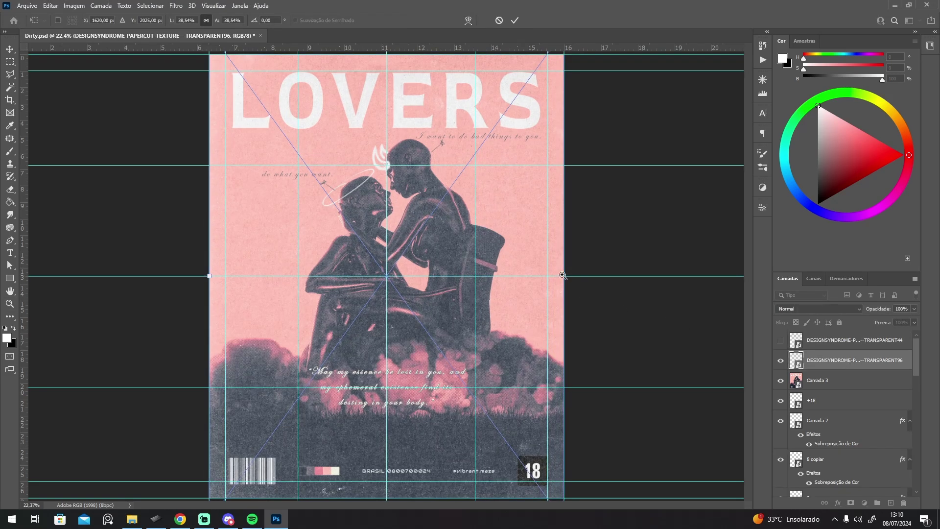
key("Return")
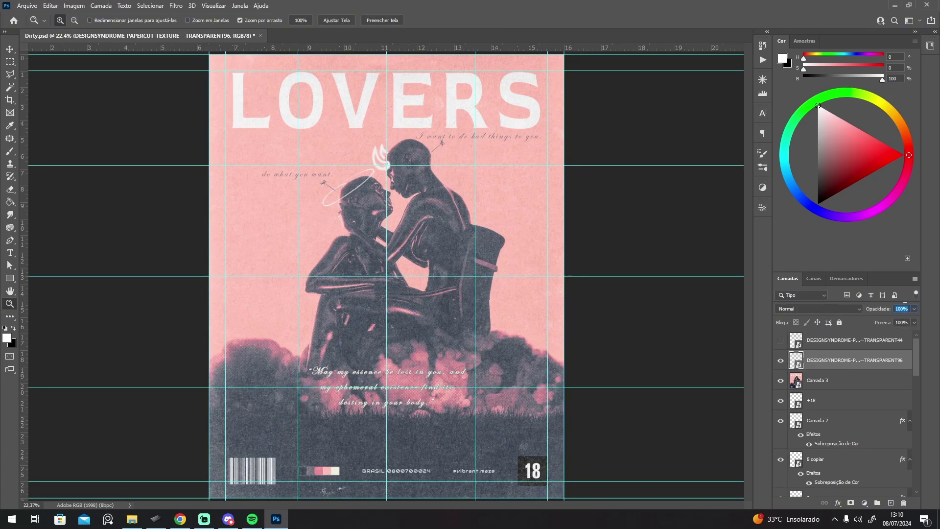
Step: Set the TRANSPARENT96 texture to 65% opacity and 45% fill, and compare the poster with and without it
type("65")
key("Return")
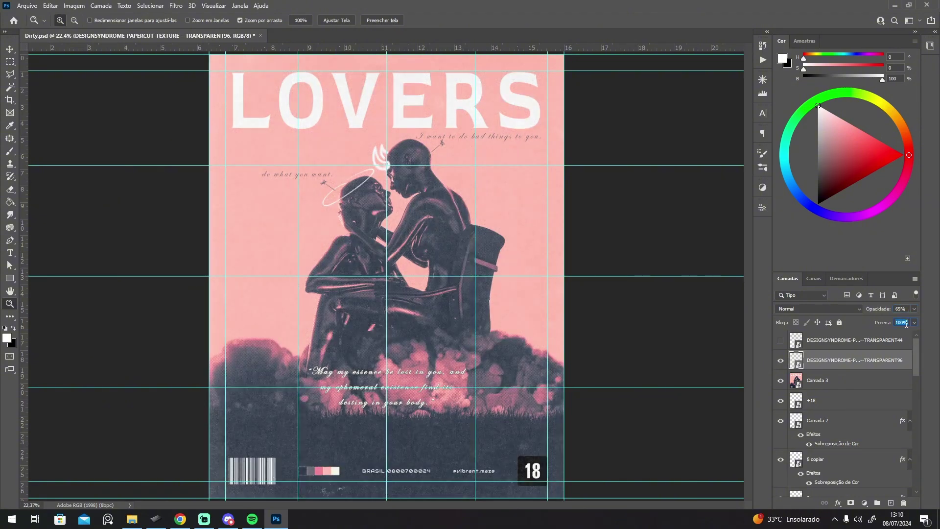
type("45")
key("Return")
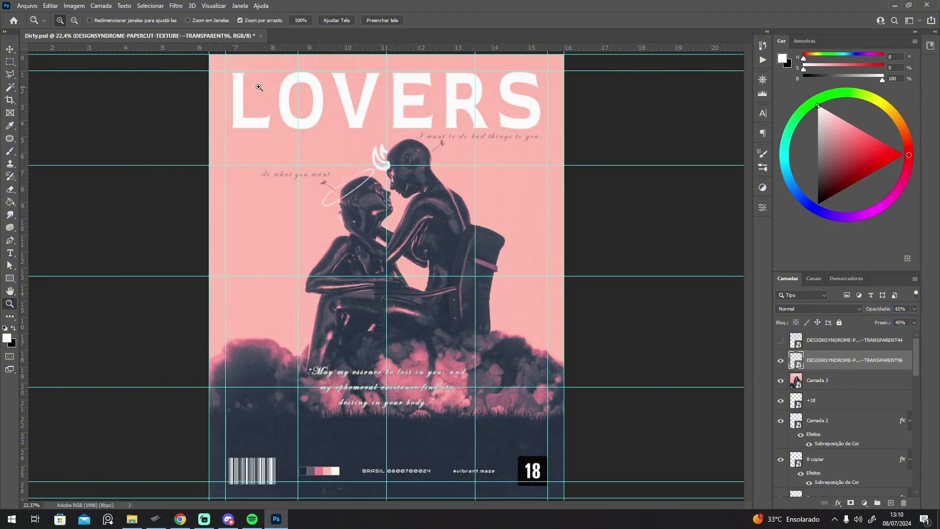
left_click_drag(275, 106, 378, 179)
left_click(379, 177, "alt")
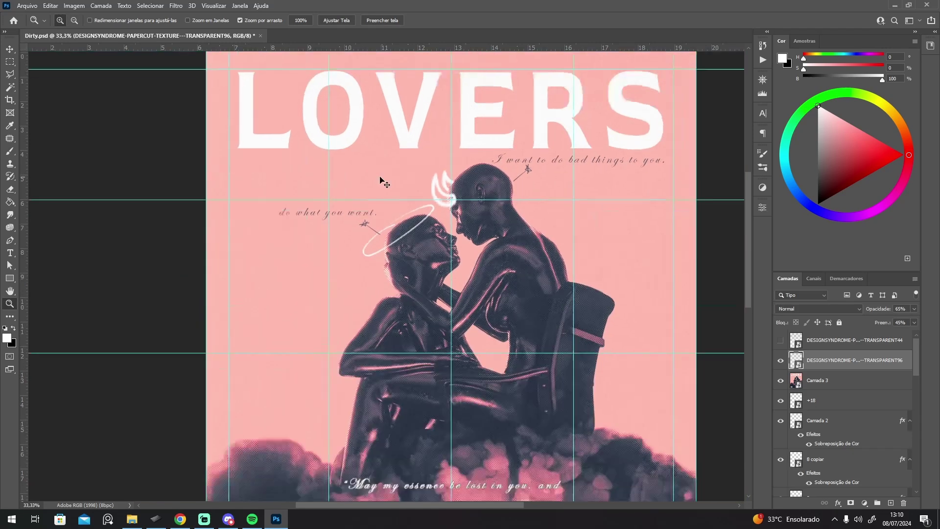
key("ctrl+0")
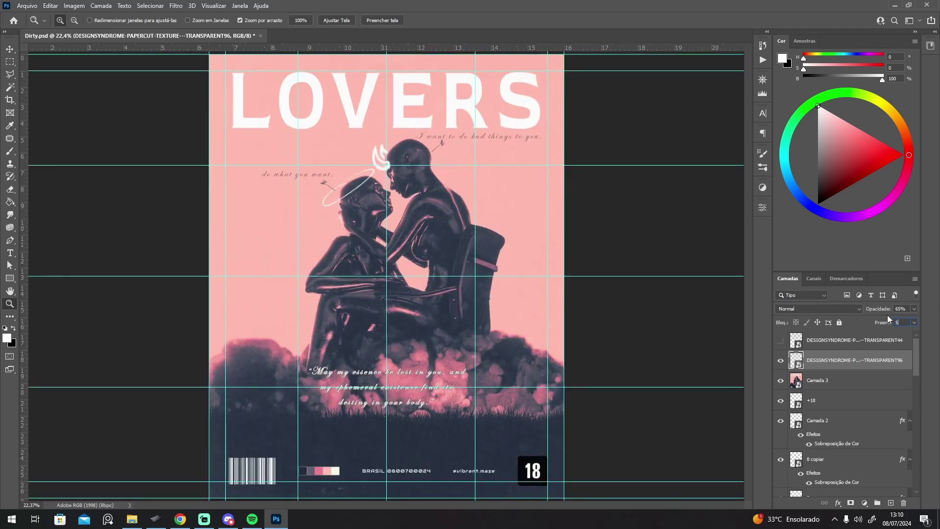
left_click(781, 361)
left_click(780, 363)
Step: Show the TRANSPARENT44 texture and scale it up to span the full poster width
left_click(780, 343)
left_click(824, 344)
key("ctrl+t")
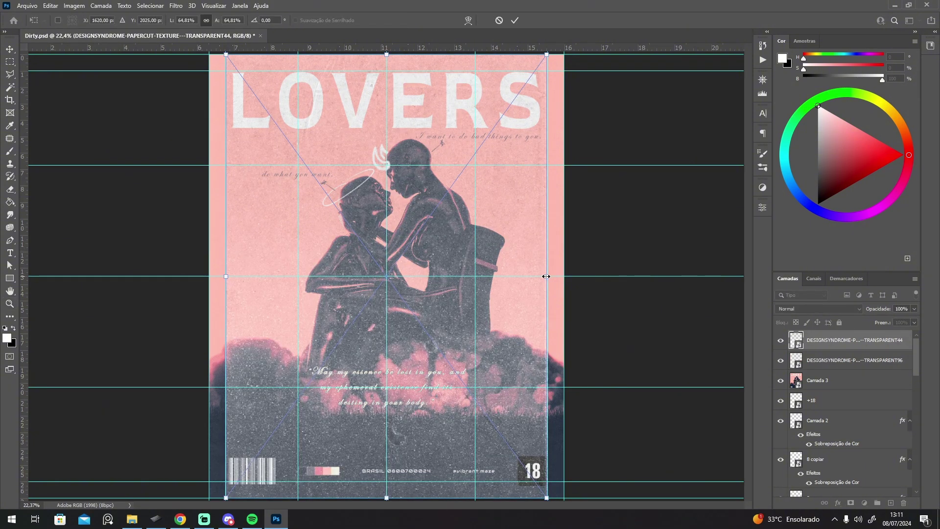
left_click_drag(546, 277, 559, 277)
type("z")
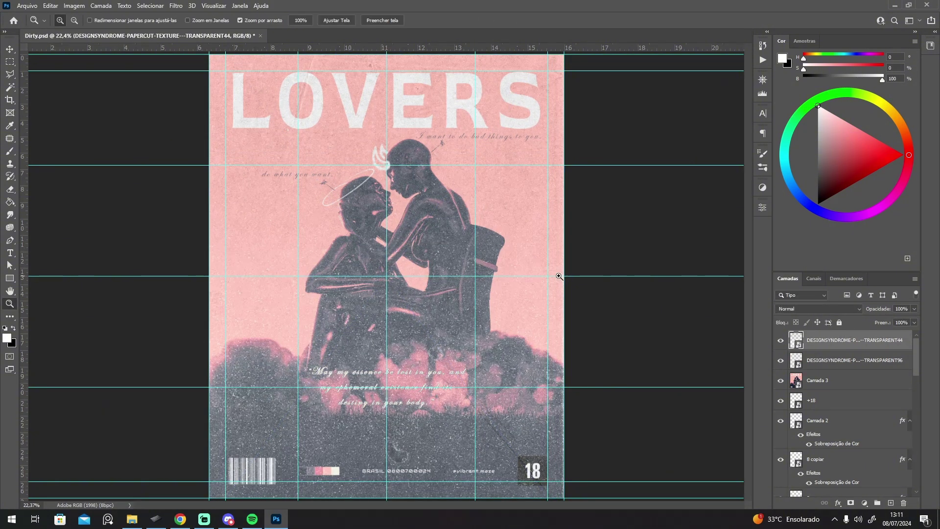
Step: Set the TRANSPARENT44 texture to 50% opacity and 40% fill
type("50")
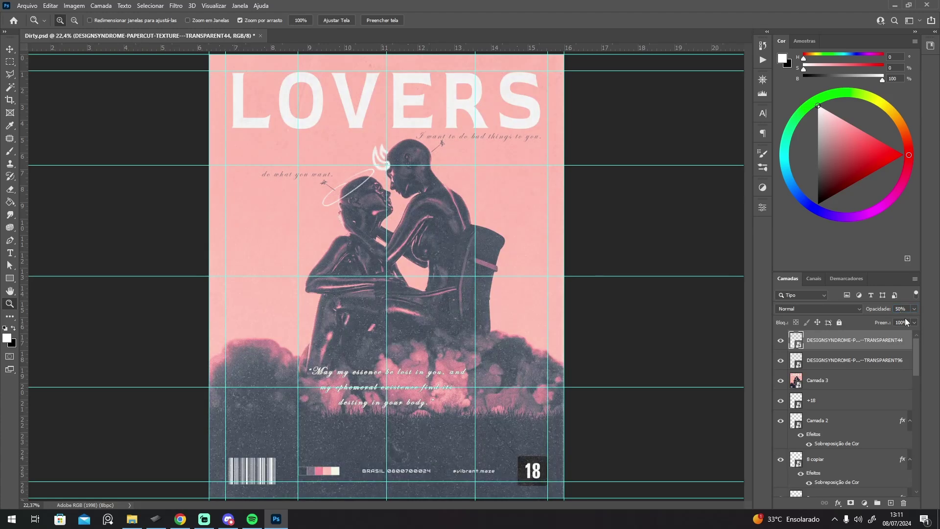
left_click(905, 322)
type("40")
key("Return")
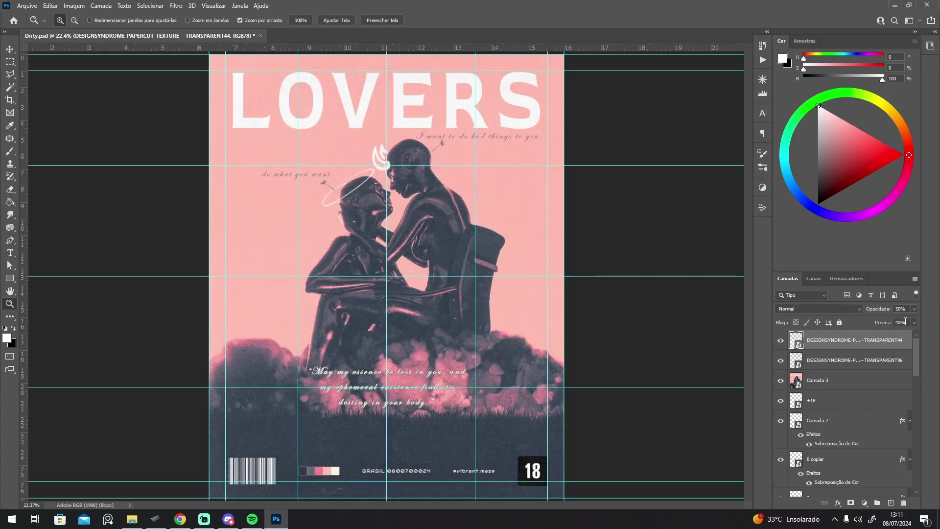
Step: Inspect the TRANSPARENT44 texture on the LOVERS title up close and set its fill to 50%
left_click(781, 339)
left_click(781, 340)
left_click(438, 111)
left_click(438, 111)
left_click_drag(445, 126, 627, 237)
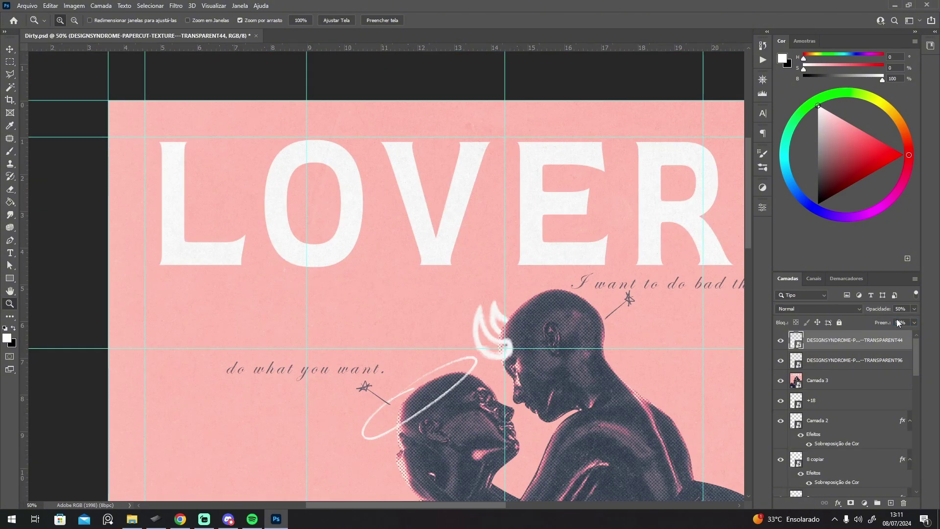
key("ctrl+0")
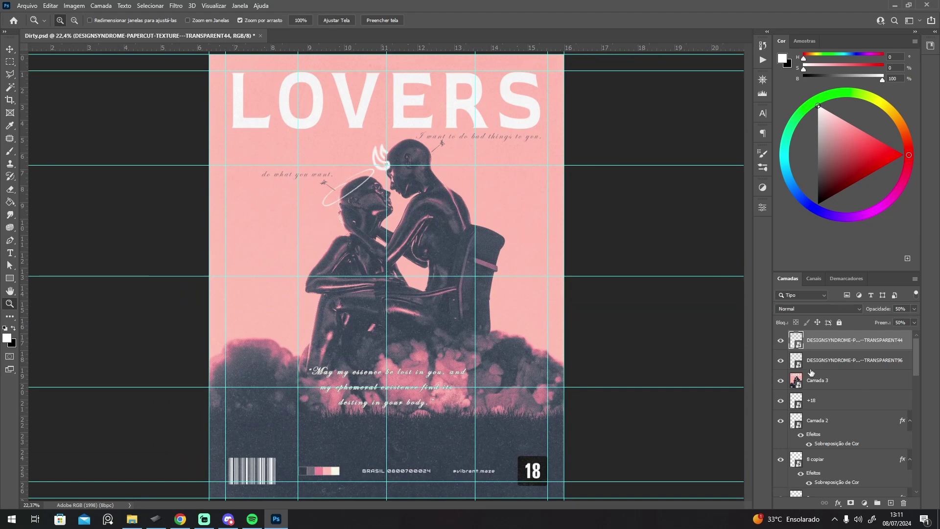
Step: With both paper textures hidden, try adding 15% Gaussian noise to Camada 3, and undo the noise
left_click(825, 382)
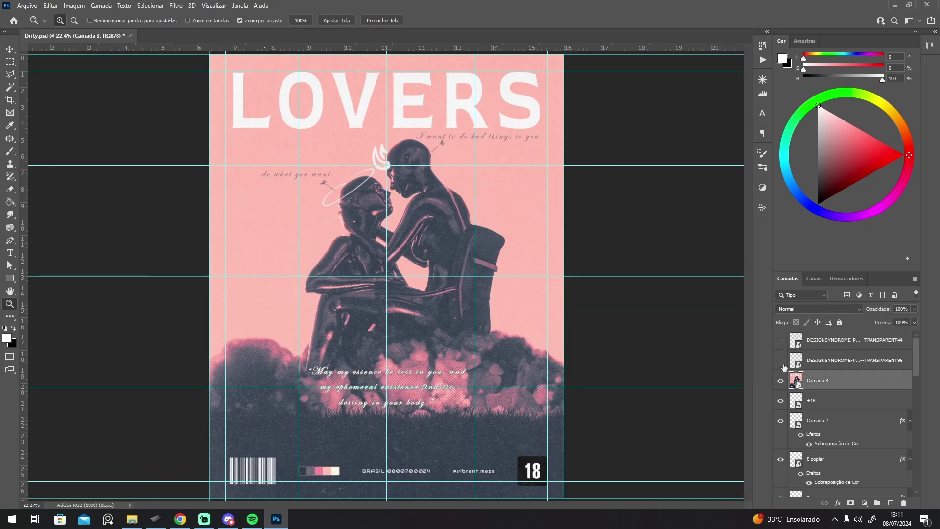
left_click(176, 5)
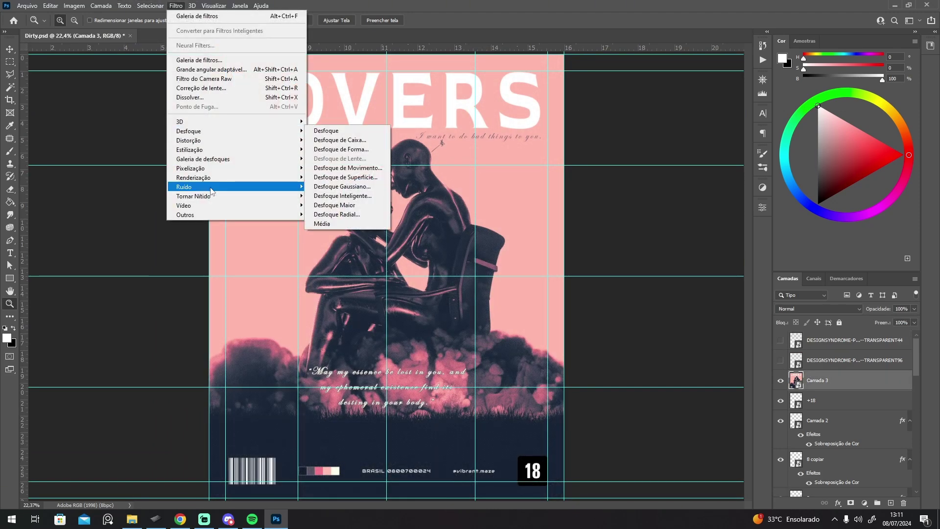
left_click(321, 186)
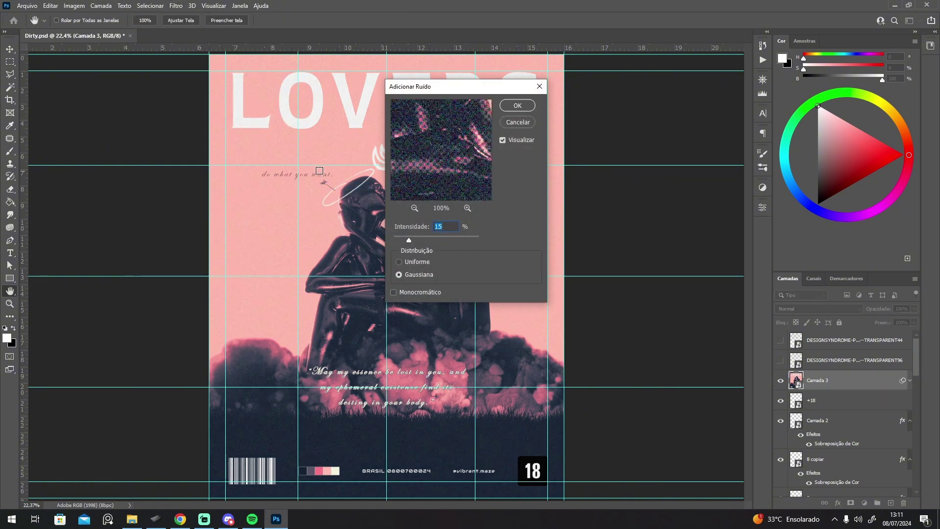
left_click(512, 108)
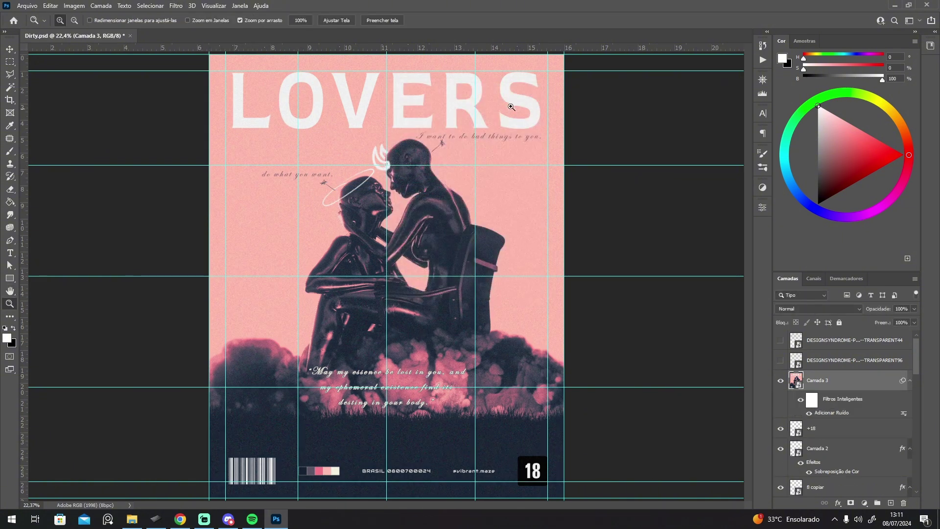
key("z")
left_click(512, 102)
key("ctrl+z")
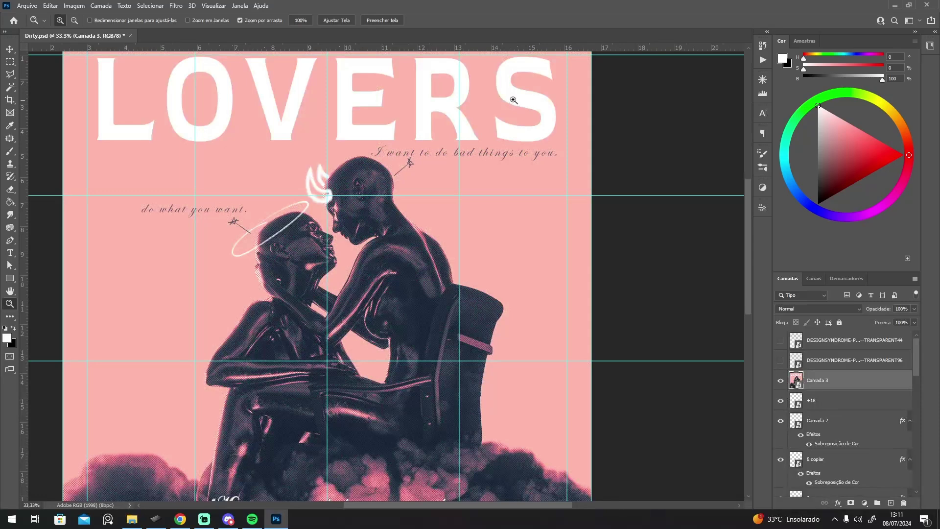
Step: Add noise to the Camada 3 smart object at 15% intensity with Uniform distribution
left_click(175, 6)
mouse_move(199, 185)
left_click(320, 186)
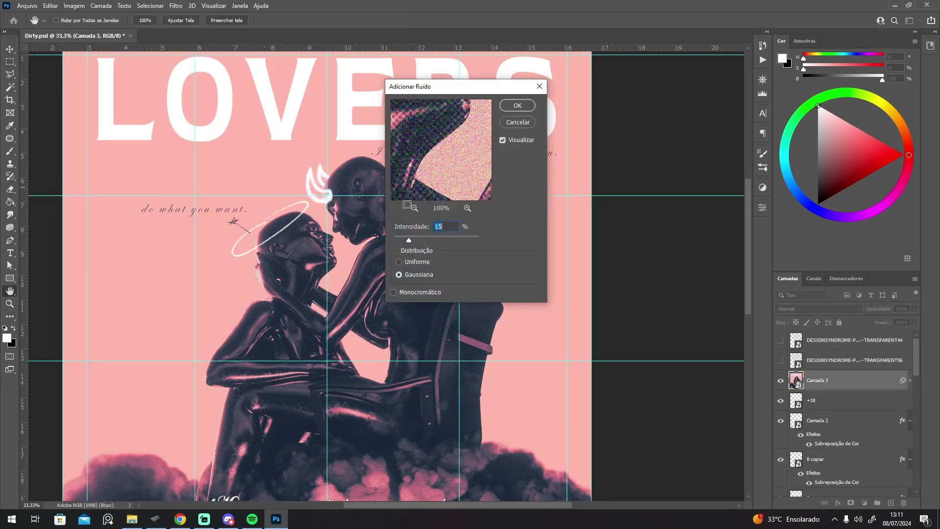
left_click(410, 262)
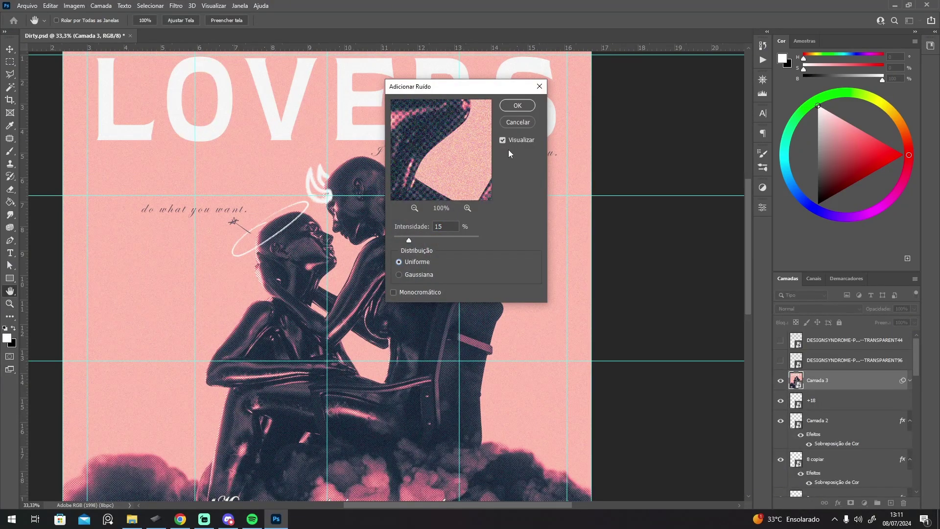
left_click(510, 106)
key("z")
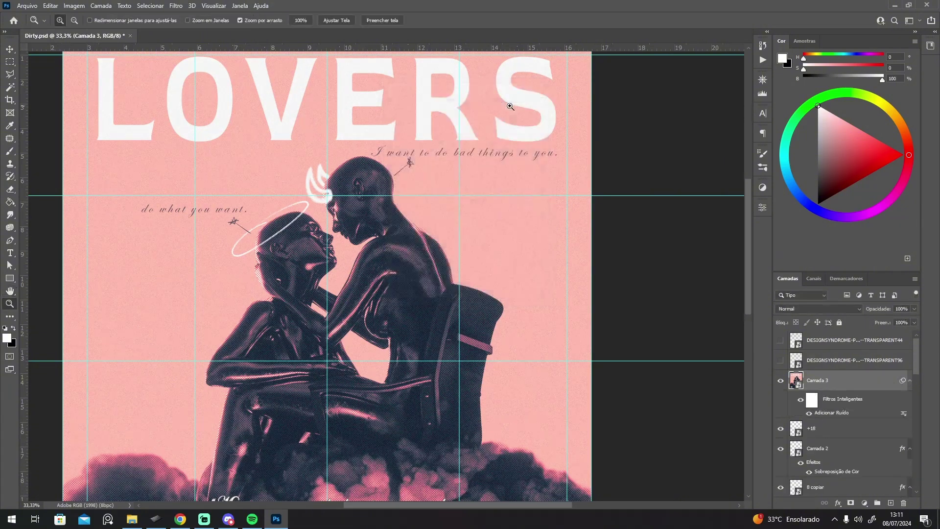
Step: Show the TRANSPARENT96 and TRANSPARENT44 textures again and check the grain on the couple up close
left_click_drag(396, 202, 417, 172)
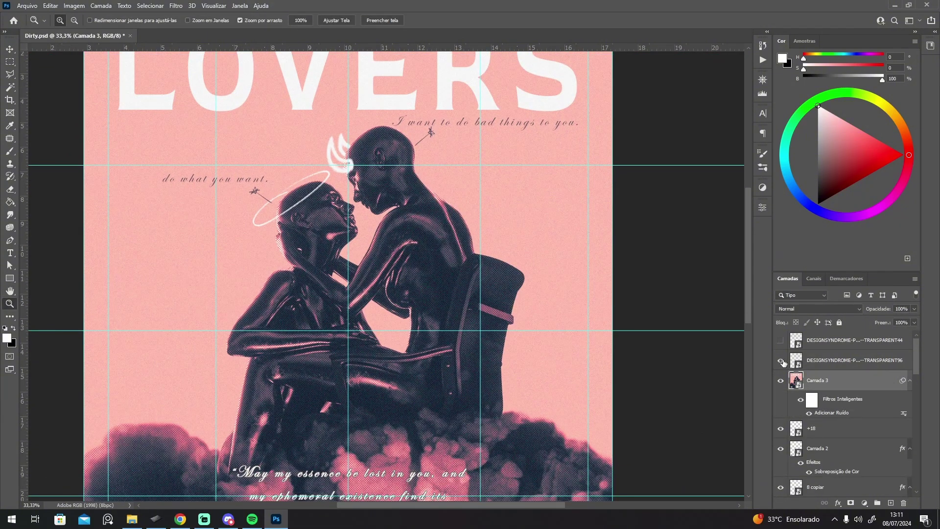
left_click(780, 339)
key("ctrl+0")
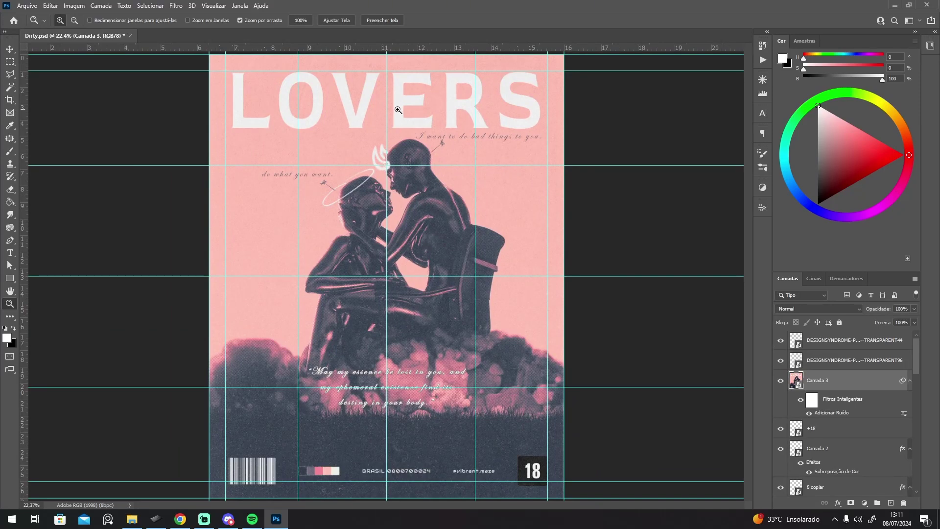
left_click(373, 151)
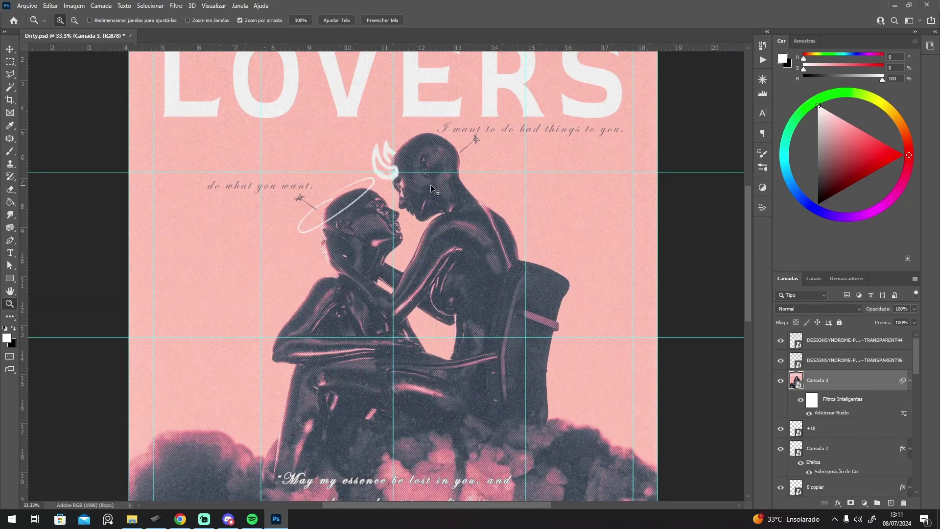
key("ctrl+0")
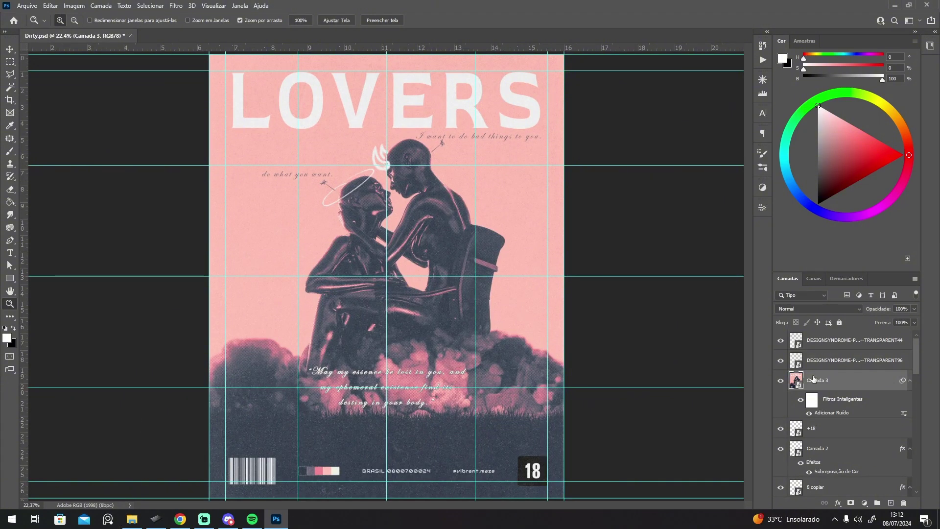
Step: Place the Screen (2) texture from the Texturas Papel folder above Camada 3 and stretch it to cover the poster
left_click(131, 519)
scroll(534, 356, "down", 10)
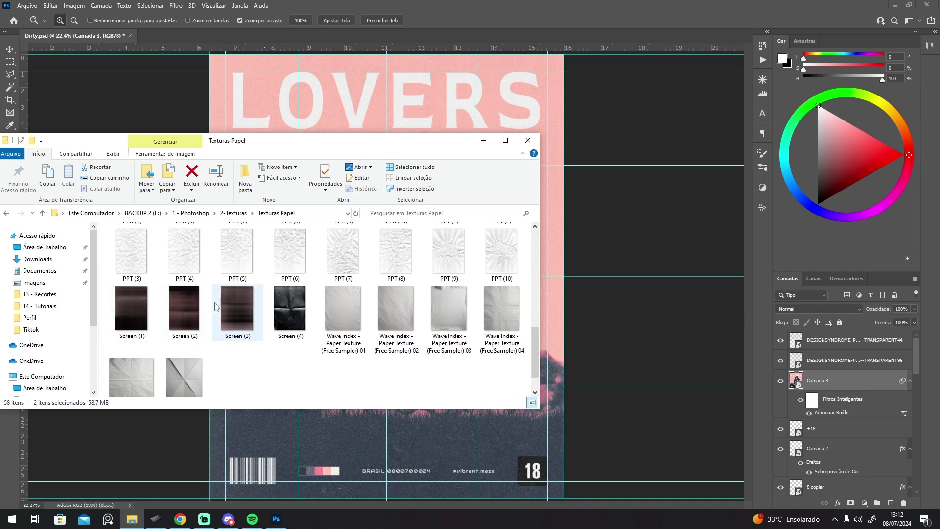
left_click_drag(204, 313, 316, 223)
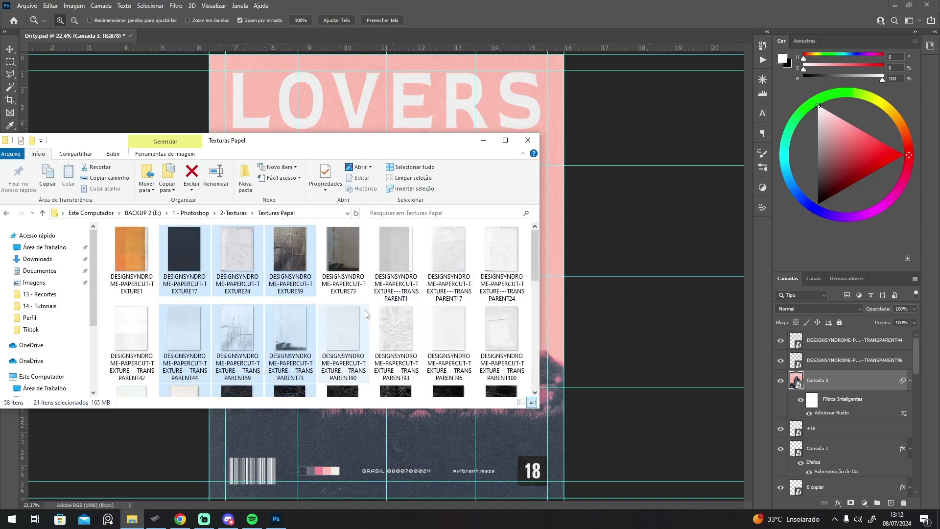
scroll(369, 304, "down", 3)
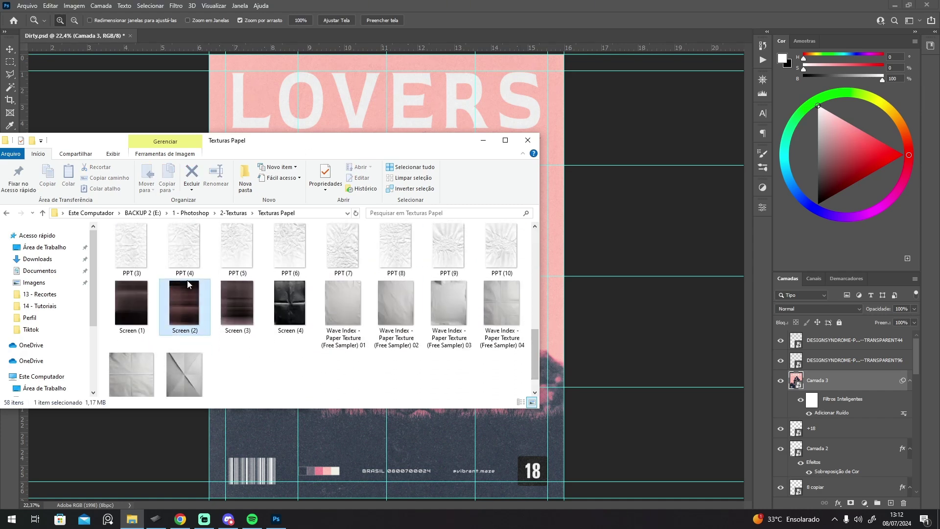
left_click(311, 109)
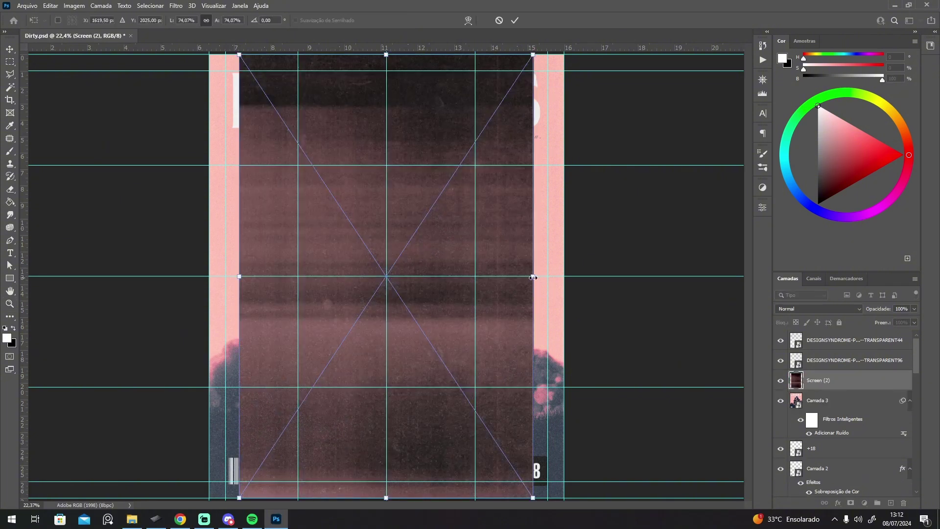
left_click_drag(533, 277, 560, 275)
key("Return")
Step: Set the Screen (2) texture to Clarear blending with 35% opacity and 30% fill
left_click(822, 309)
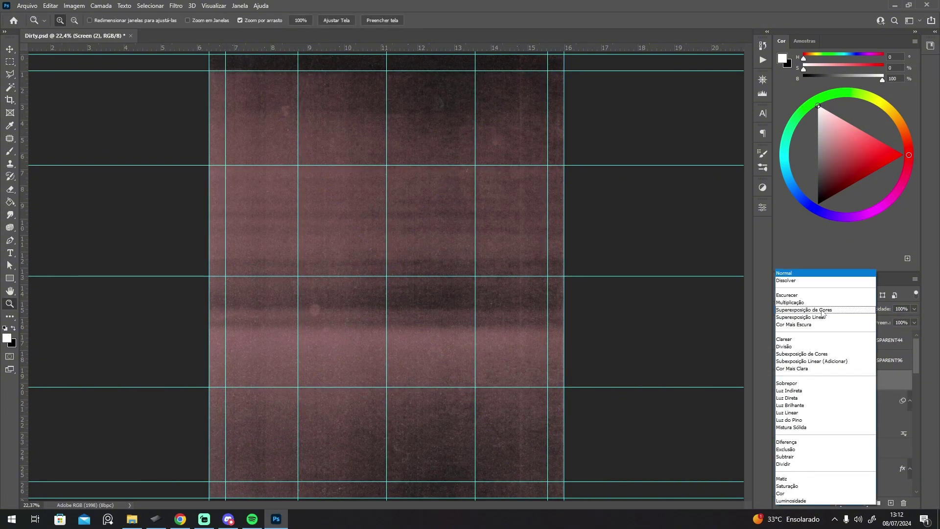
left_click(804, 340)
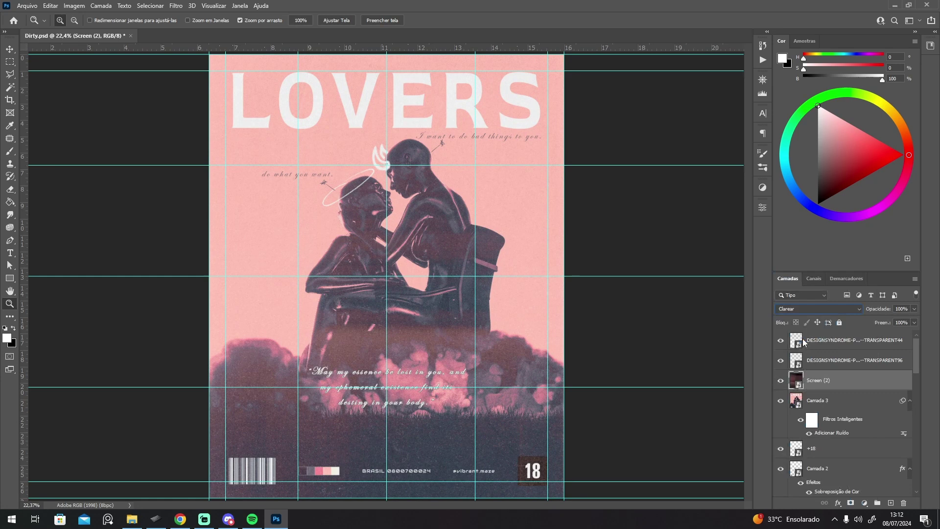
left_click(780, 381)
left_click(779, 381)
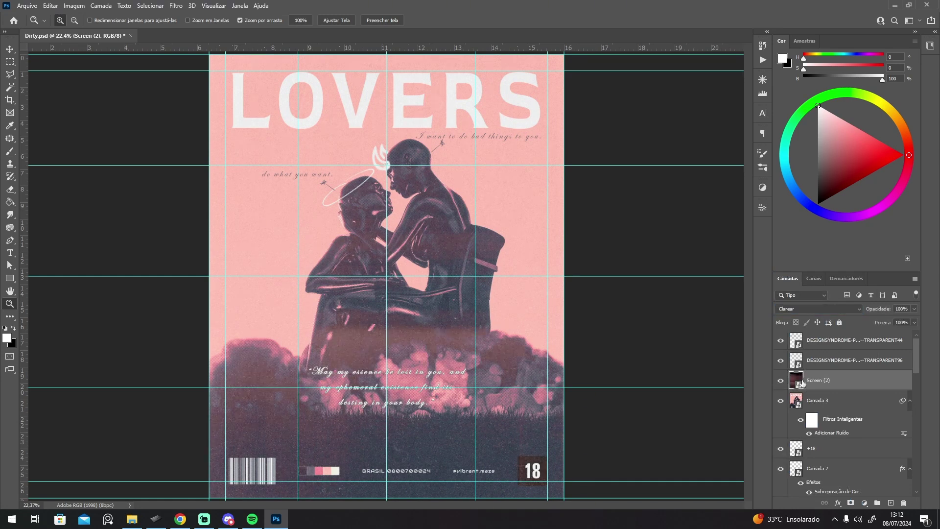
left_click(904, 302)
type("35")
key("Return")
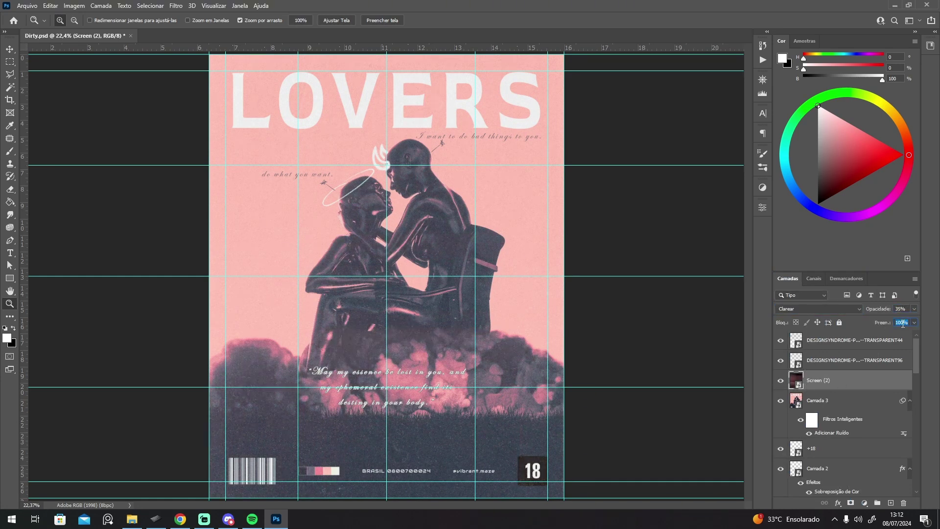
type("30")
Step: Compare the poster with the Screen (2) texture on and off, and examine the couple's legs and clouds up close
left_click(781, 381)
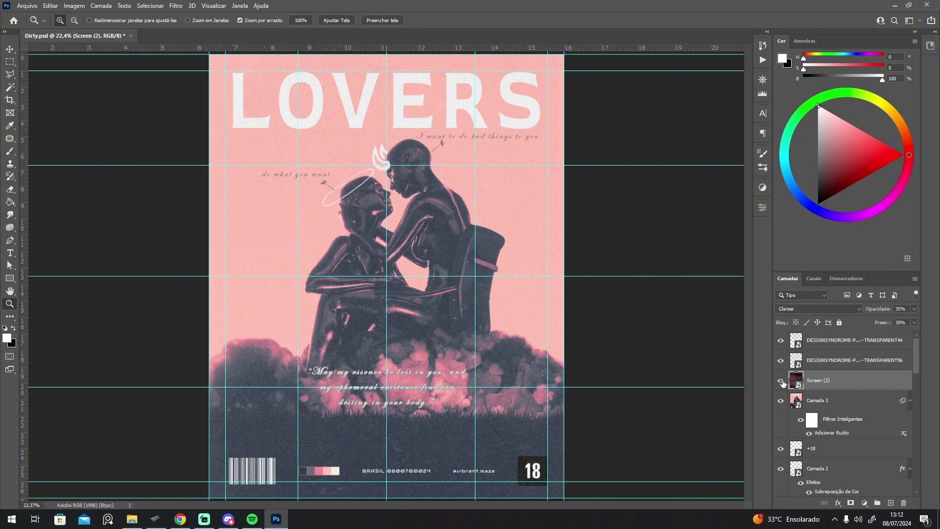
left_click(781, 382)
left_click(782, 381)
left_click(782, 382)
left_click(782, 381)
left_click(781, 382)
left_click(781, 381)
left_click(781, 381)
left_click(434, 323)
left_click(434, 324)
left_click(434, 323)
left_click(431, 327)
left_click_drag(360, 337, 414, 324)
Step: Try the Screen (2) texture at 45% fill, and delete the layer
left_click(780, 383)
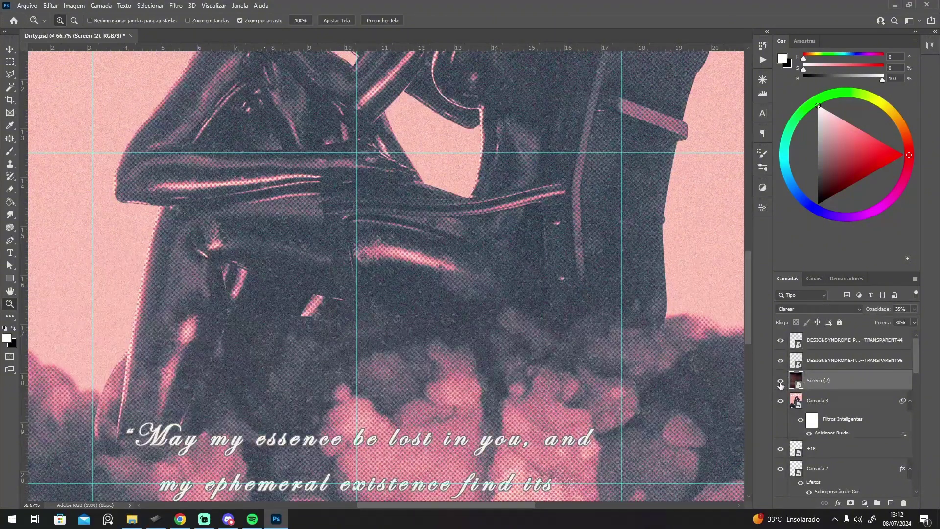
left_click(780, 382)
left_click(780, 383)
key("Delete")
key("ctrl+0")
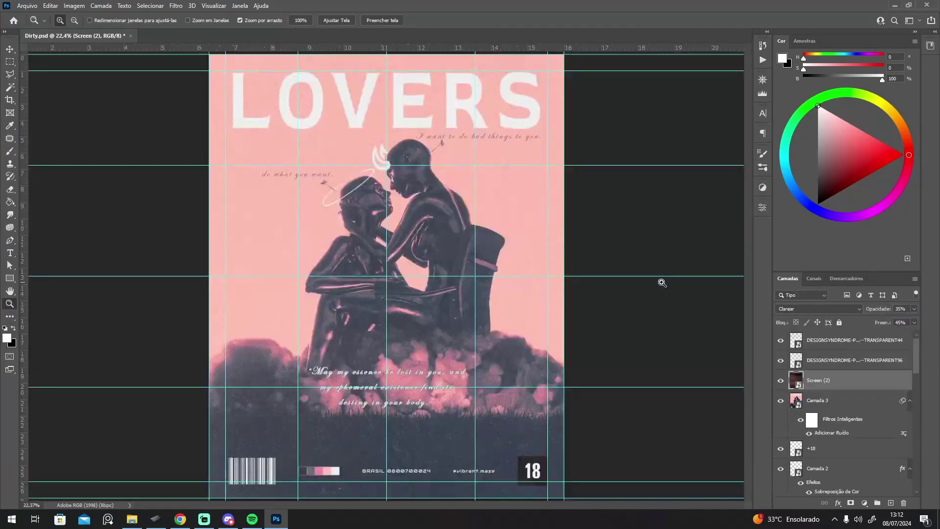
Step: Place the Grain Texture image from the 3-Backgrounds + Textures folder above Camada 3 and stretch it across the poster
left_click(133, 521)
left_click(7, 214)
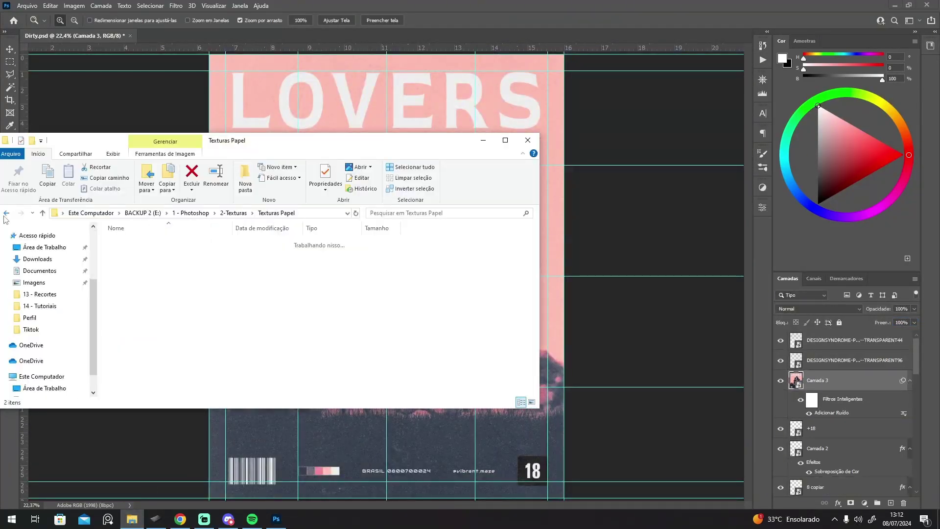
left_click(152, 252)
left_click(8, 214)
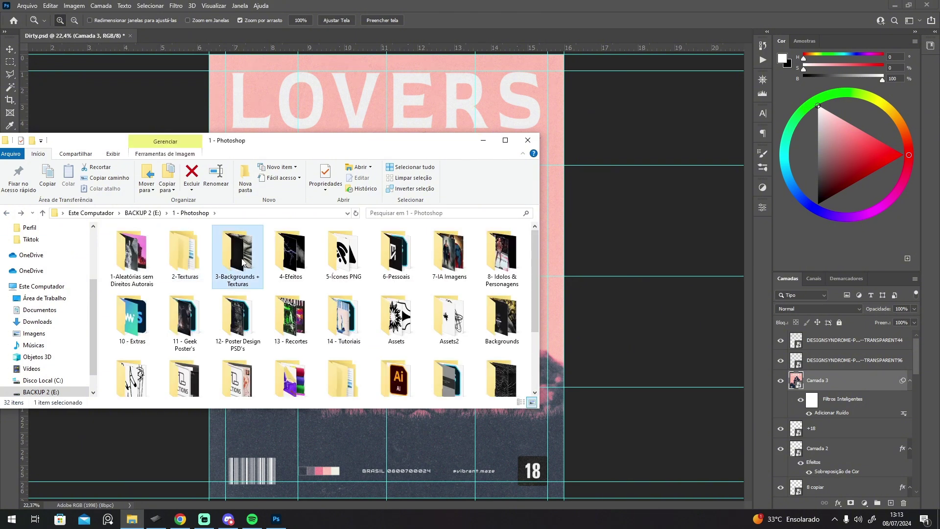
double_click(239, 245)
left_click_drag(135, 261, 375, 106)
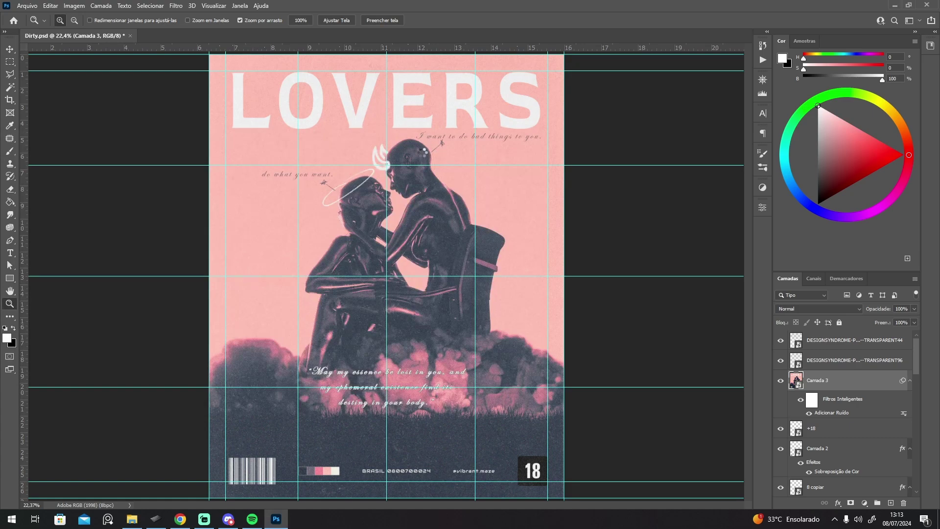
left_click_drag(598, 269, 399, 147)
left_click_drag(492, 276, 564, 282)
key("Return")
Step: Set the Grain Texture layer to Clarear blending with 65% opacity and 50% fill, and check the grain on the couple
left_click(827, 312)
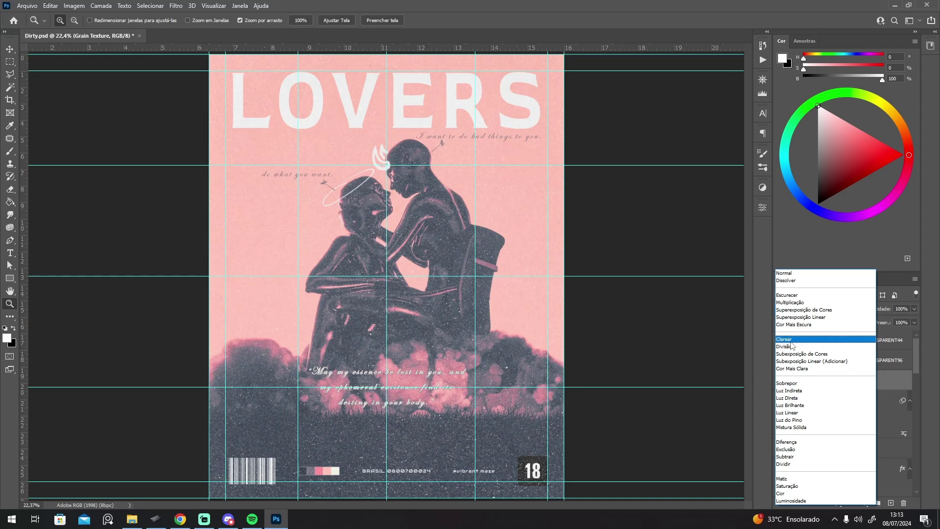
left_click(788, 339)
left_click(907, 309)
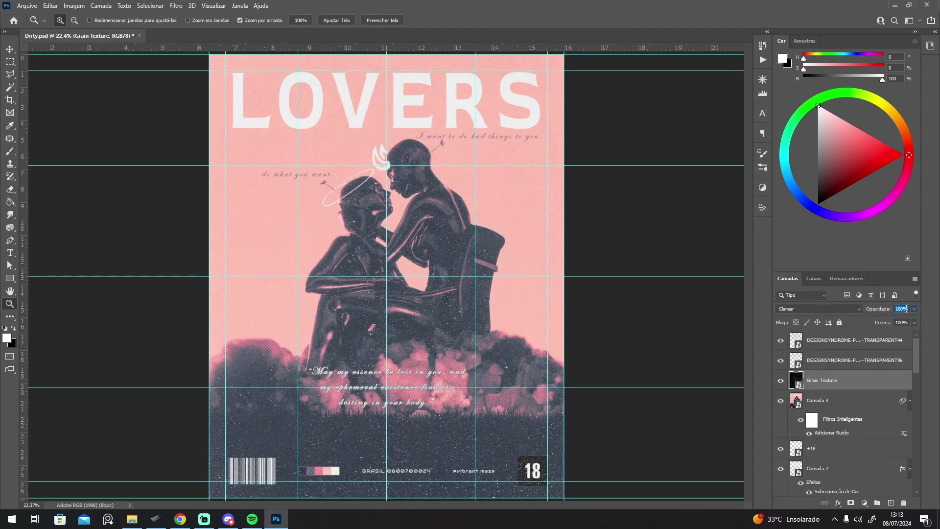
type("50")
key("Return")
left_click(906, 321)
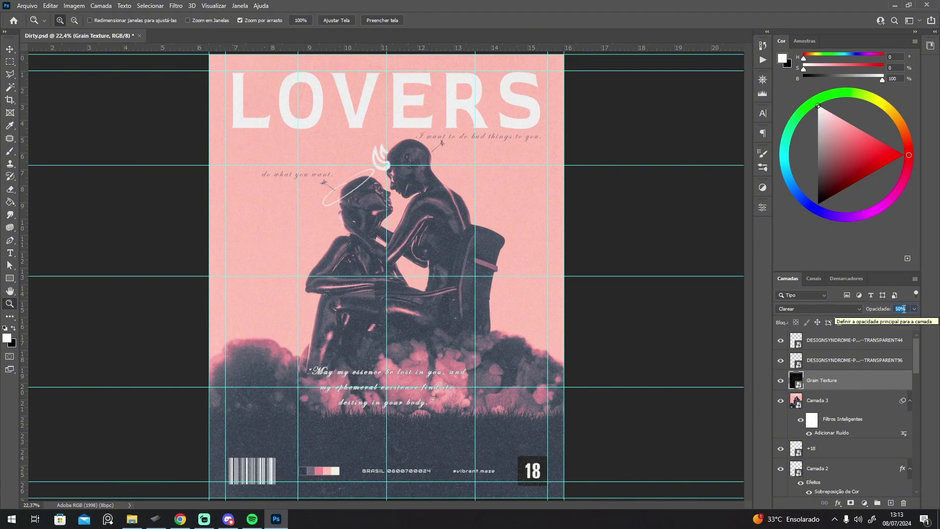
type("65")
left_click(393, 315)
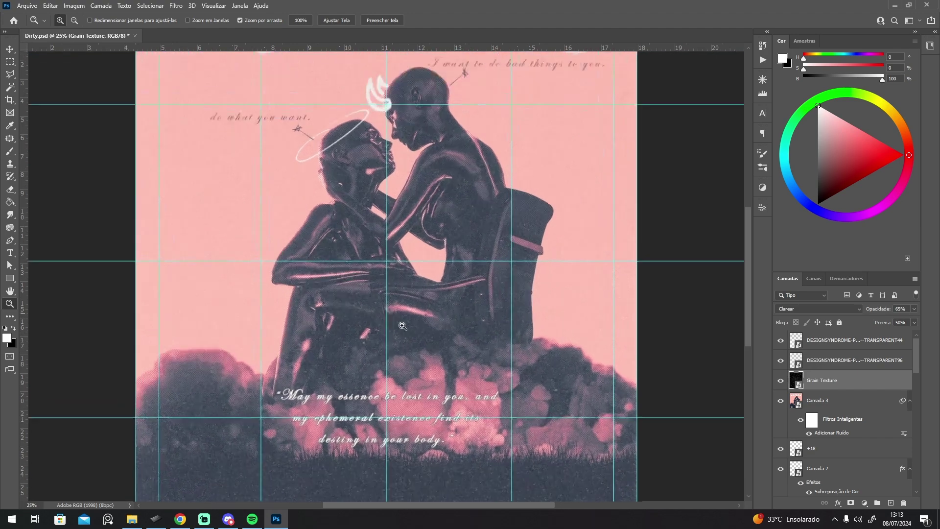
left_click(393, 317)
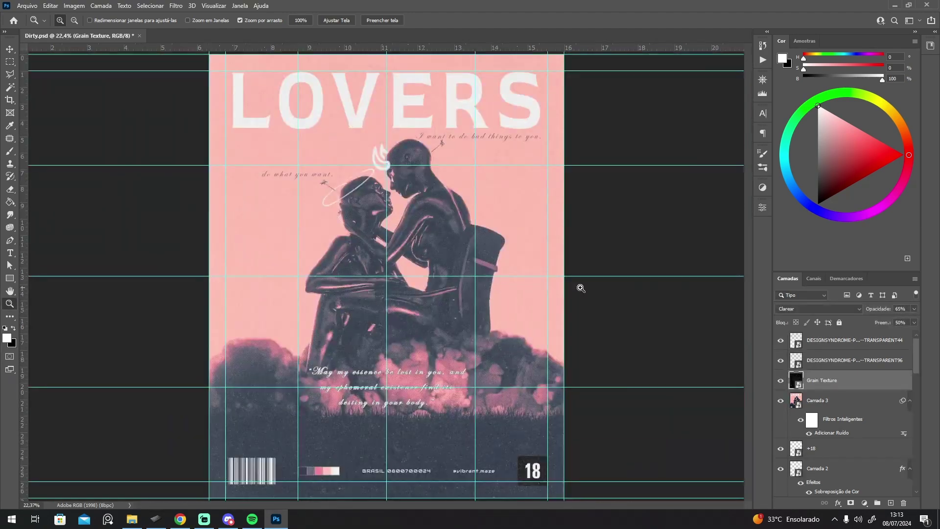
key("ctrl+0")
Step: Duplicate the Camada 3 smart object and remove the noise smart filter from the copy
left_click(824, 404)
key("ctrl+j")
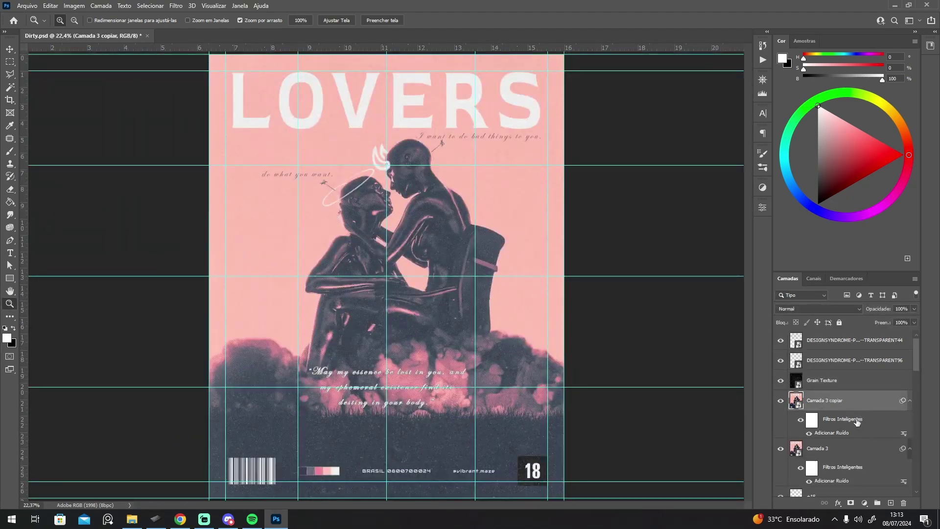
left_click_drag(899, 503, 905, 504)
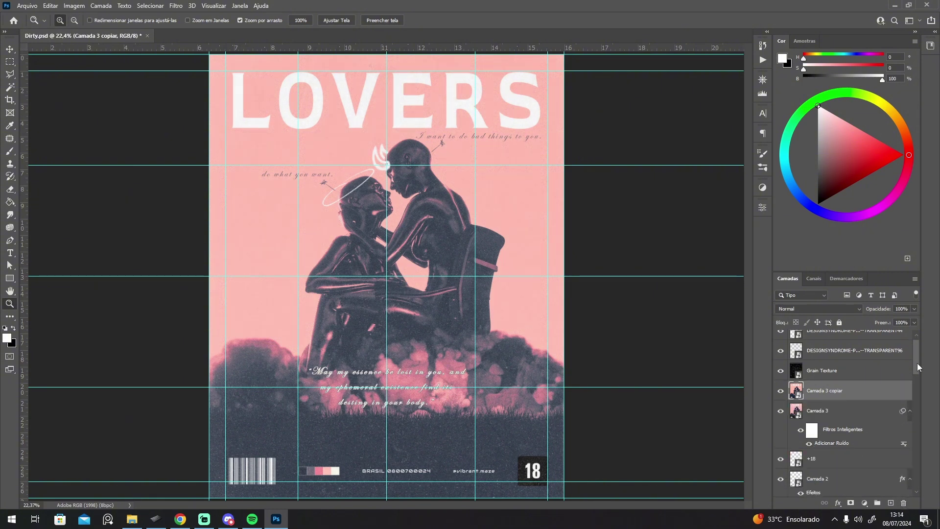
Step: With the three texture layers hidden, apply the Color Halftone filter to Camada 3 copiar with an 8-pixel maximum radius
left_click_drag(780, 332, 780, 371)
left_click(175, 5)
mouse_move(223, 170)
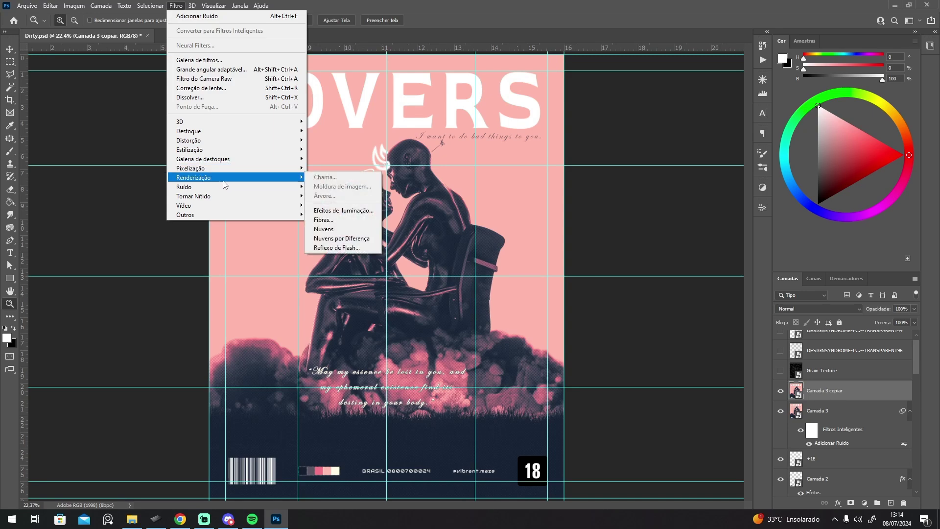
left_click(338, 205)
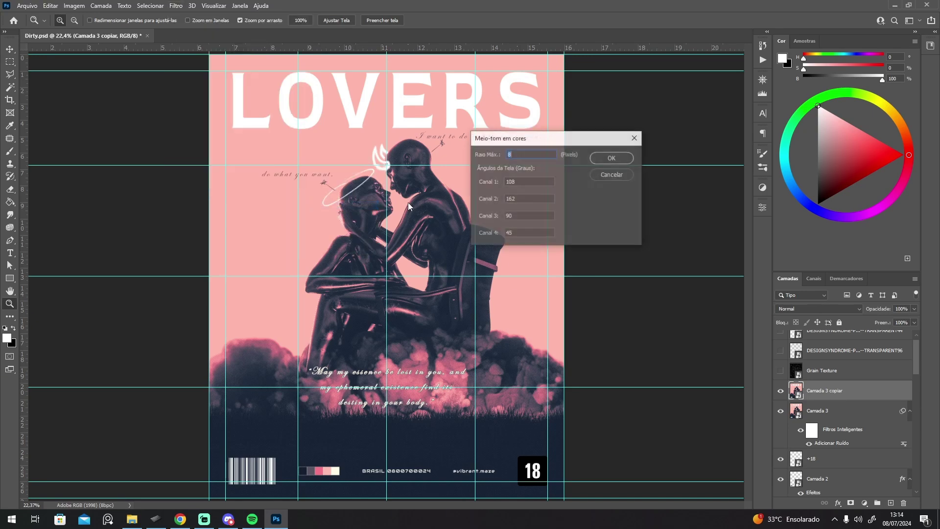
left_click(608, 161)
Step: Set Camada 3 copiar to Luz Indireta blending with 50% opacity and 45% fill
left_click(826, 308)
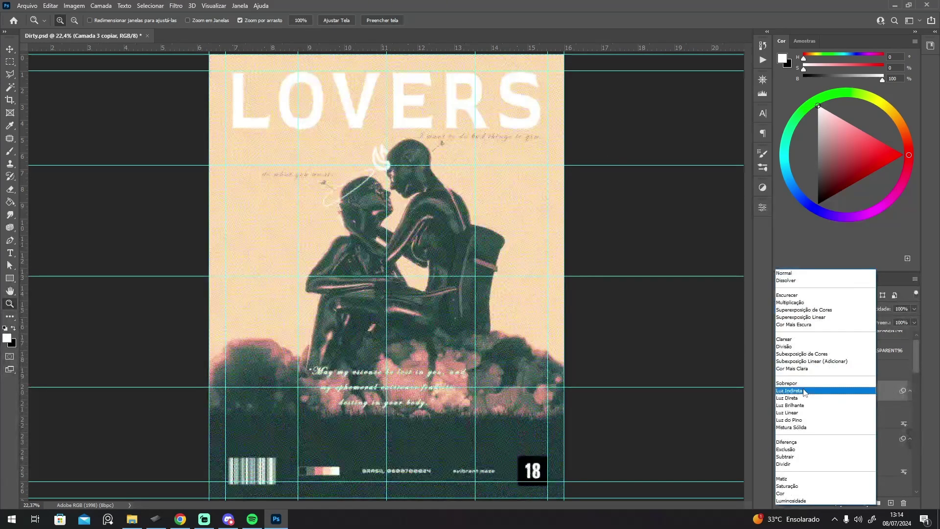
left_click(827, 389)
type("50")
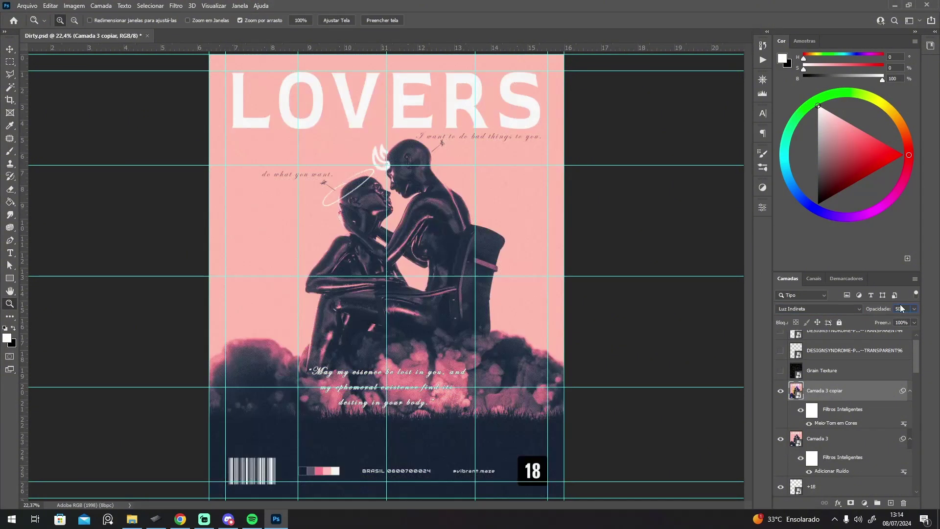
type("45")
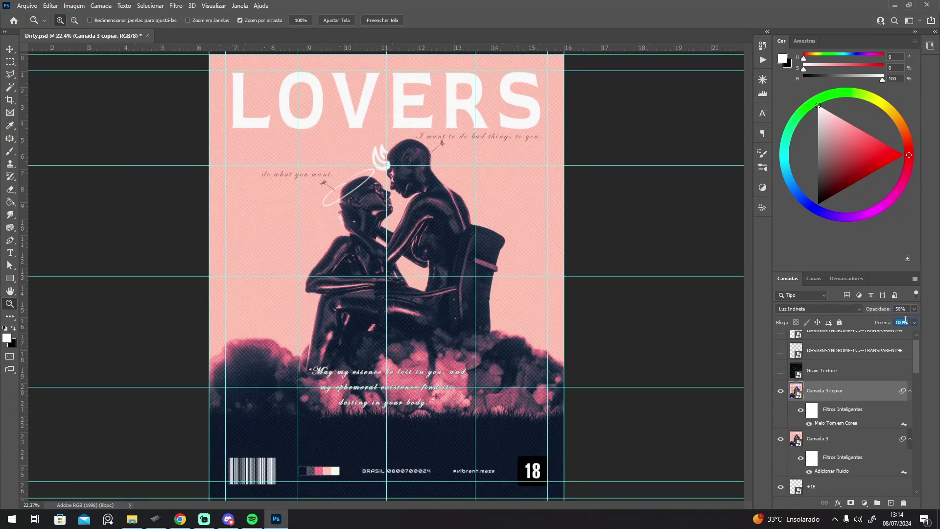
key("Return")
Step: Inspect the halftone on the couple, clouds and quote up close, comparing with Camada 3 copiar on and off
left_click(406, 195)
left_click(405, 195)
left_click(406, 196)
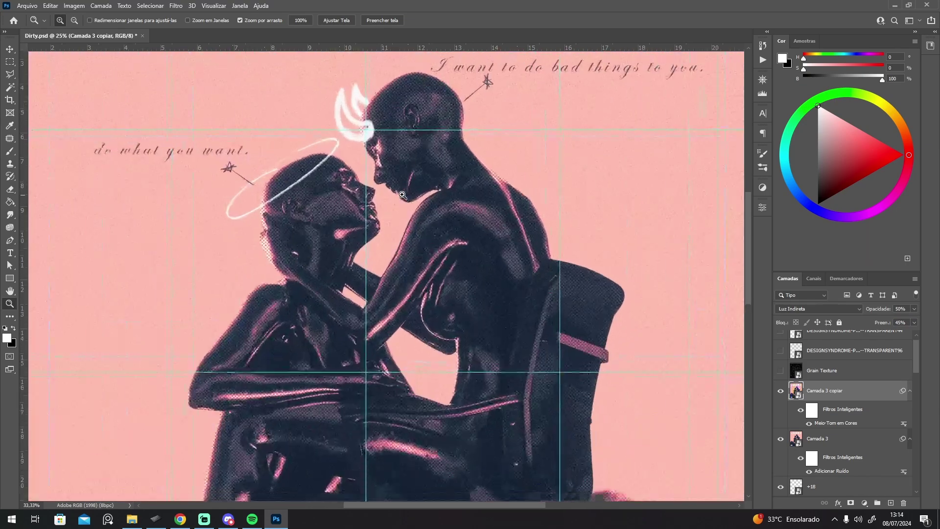
left_click(405, 195)
left_click_drag(315, 372, 354, 298)
left_click_drag(313, 455, 370, 238)
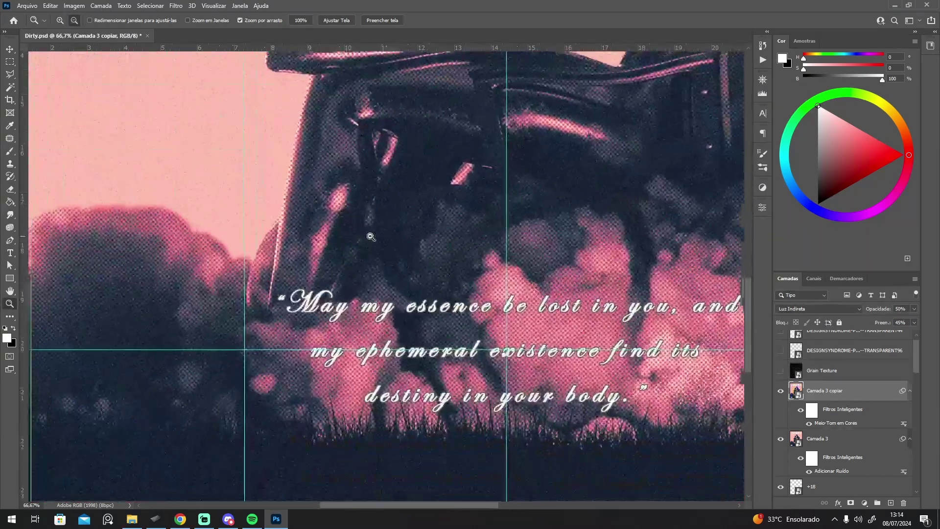
left_click(373, 240, "alt")
left_click(783, 393)
left_click(784, 393)
left_click(784, 393)
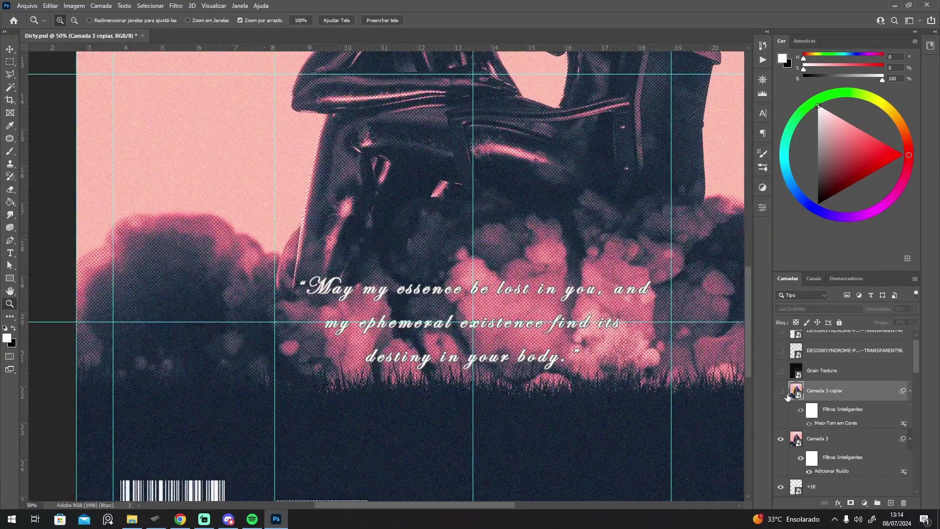
left_click(784, 394)
key("ctrl+0")
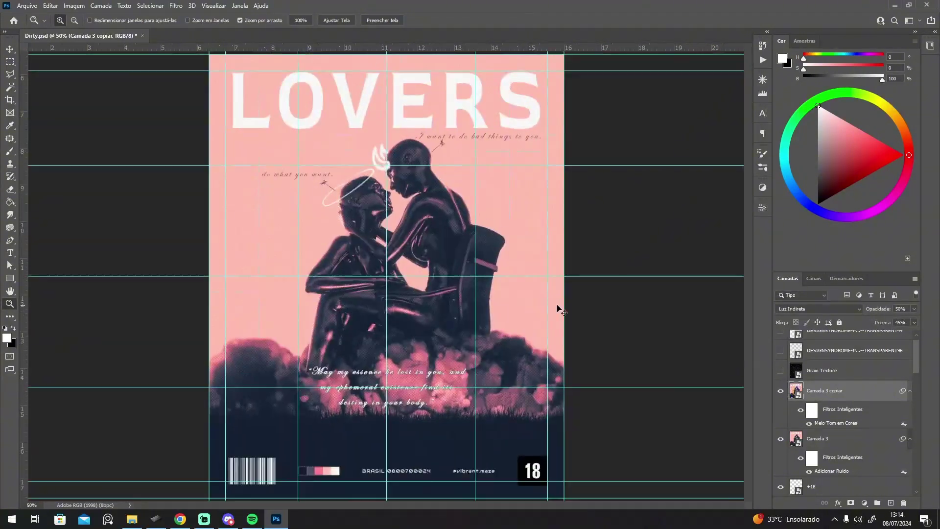
Step: Show the three texture layers again, and stamp everything visible into a new smart object above TRANSPARENT44
left_click_drag(780, 371, 782, 330)
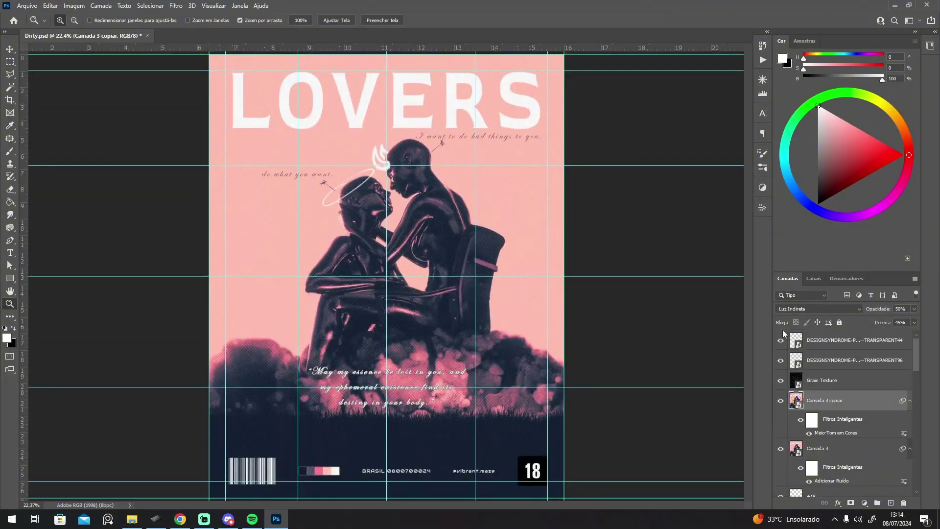
left_click(429, 214, "alt")
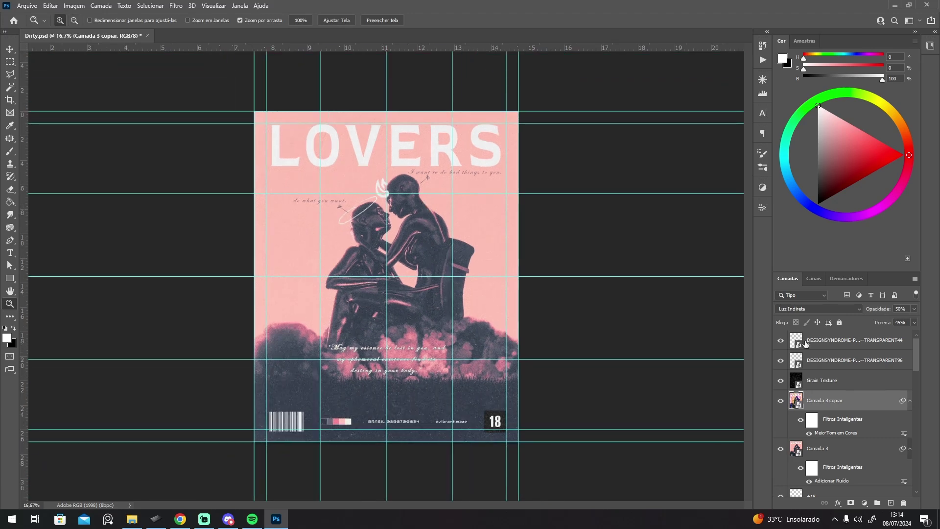
left_click(821, 343)
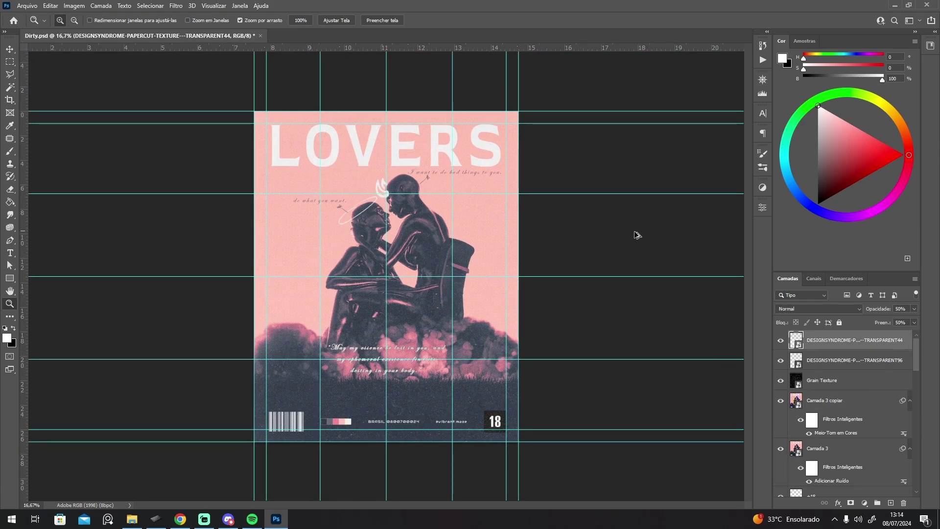
key("ctrl+shift+alt+e")
right_click(811, 342)
left_click(737, 230)
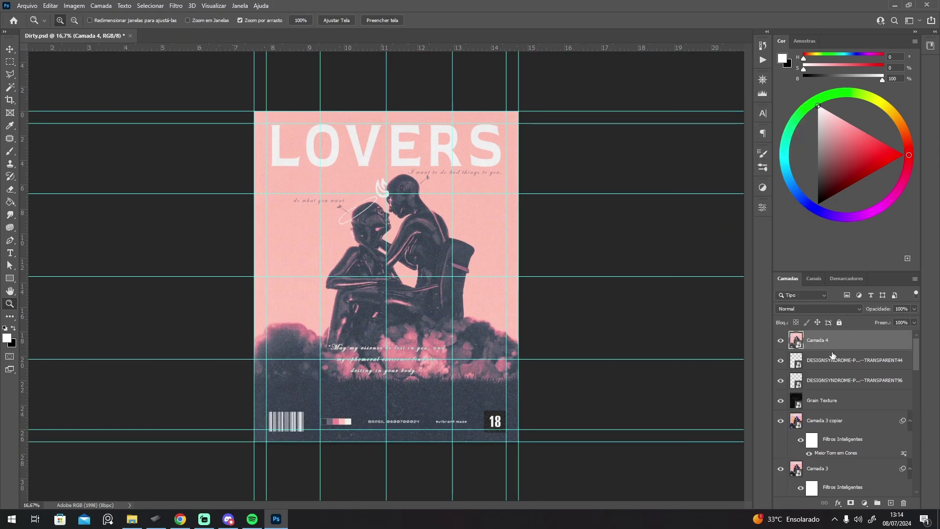
Step: Apply a Levels adjustment to Camada 4 with black input 14 and midtones 0.90, comparing it with the preview off
key("ctrl+0")
key("ctrl+l")
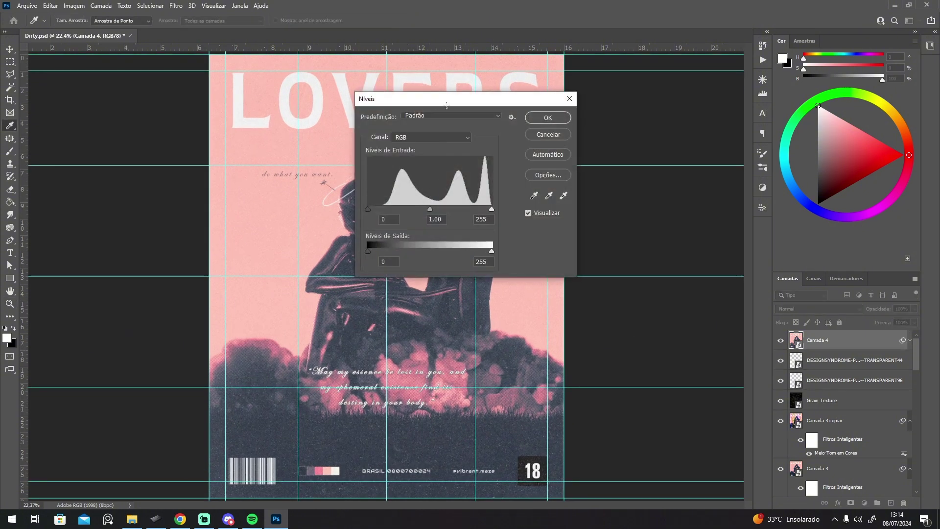
left_click_drag(483, 101, 659, 103)
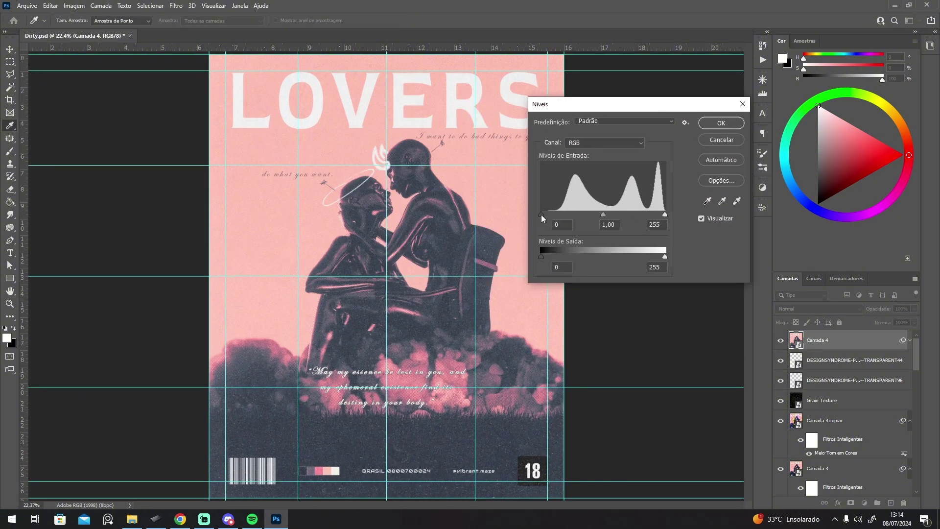
left_click_drag(542, 215, 548, 214)
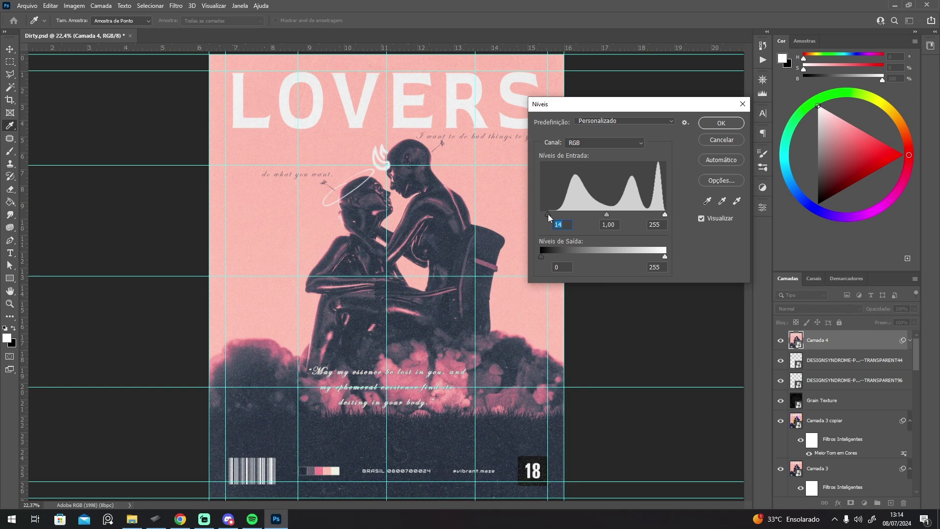
left_click_drag(607, 214, 602, 213)
left_click(700, 219)
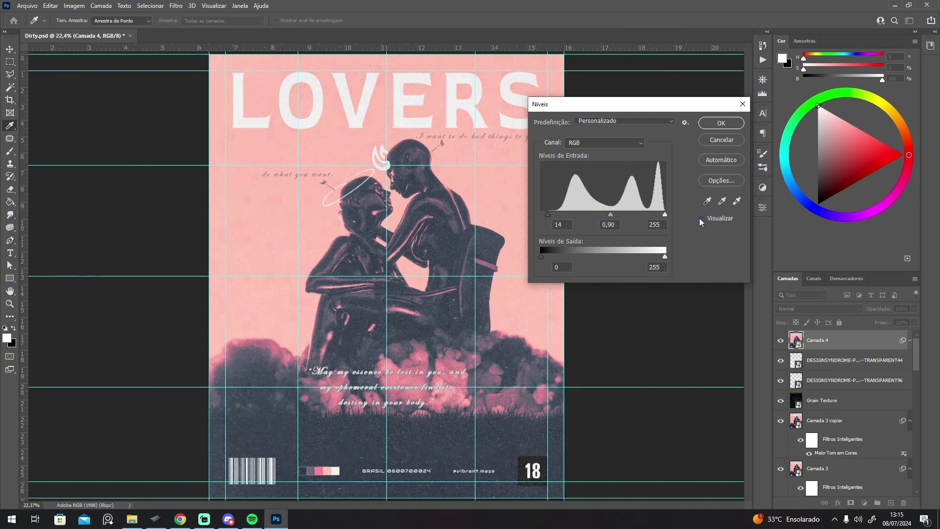
left_click(721, 123)
key("z")
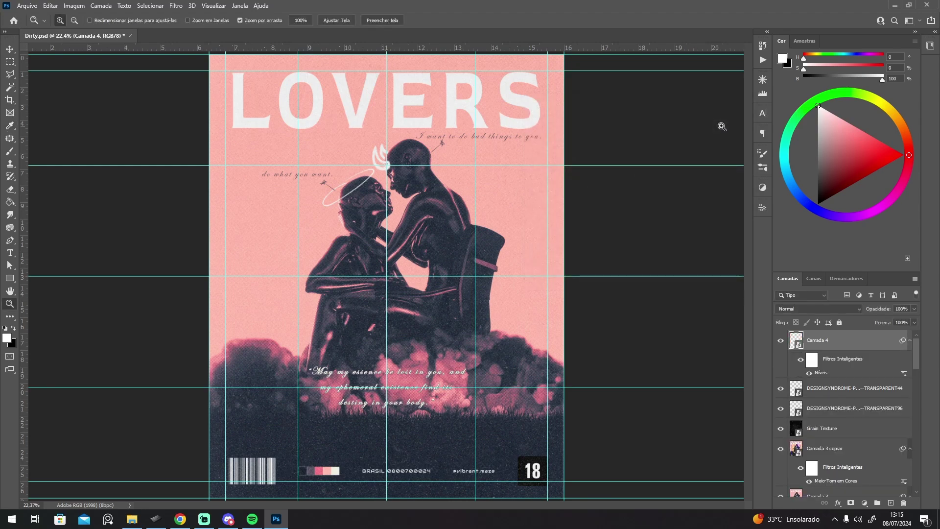
Step: Save the poster document and check the halo area up close
key("ctrl+s")
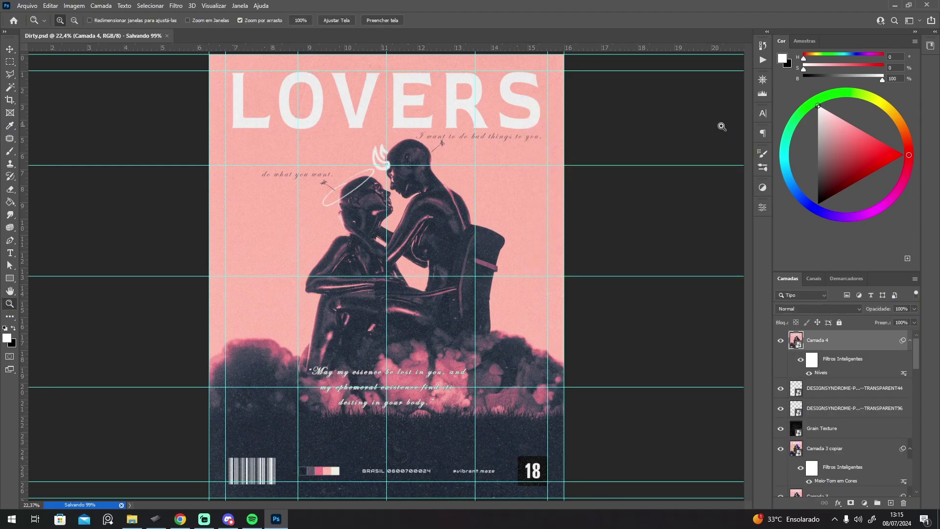
left_click_drag(326, 173, 377, 179)
key("ctrl+0")
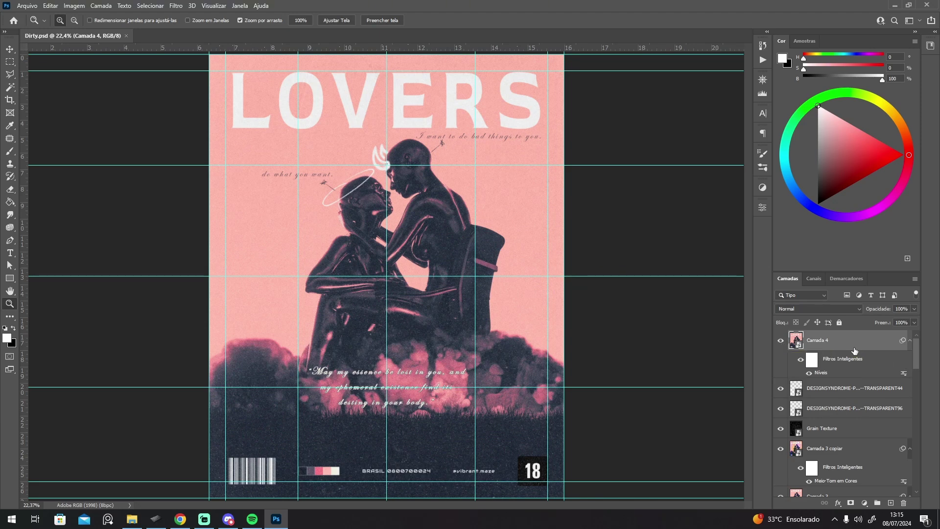
Step: Clear all guides from the poster and hide the rulers
left_click(214, 5)
left_click(250, 270)
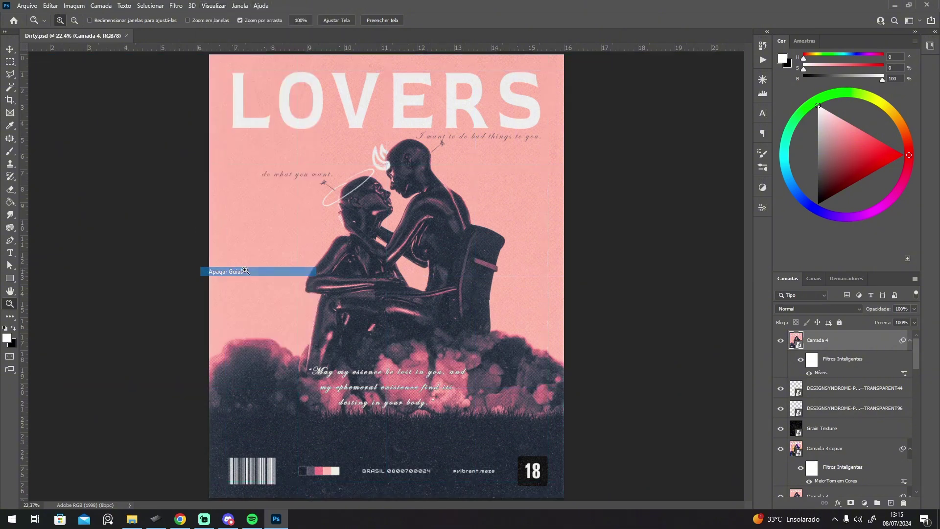
key("ctrl+r")
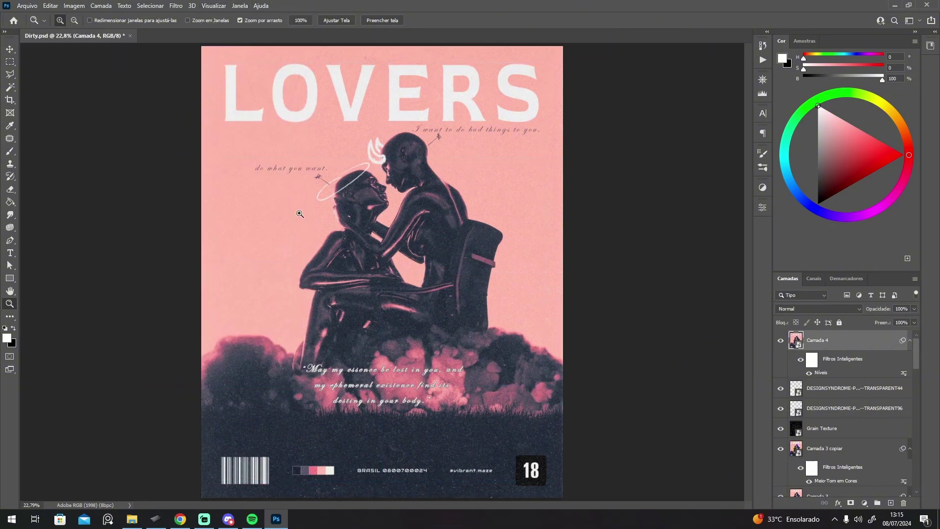
Step: View the finished poster in full screen without the interface and examine the title, doodles and couple up close
key("f")
key("f")
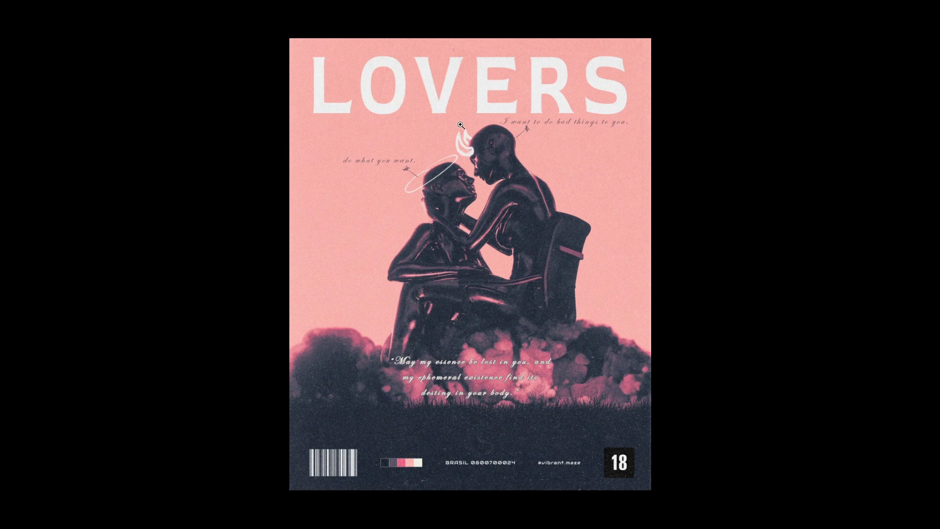
left_click_drag(460, 125, 494, 197)
scroll(511, 140, "down", 1)
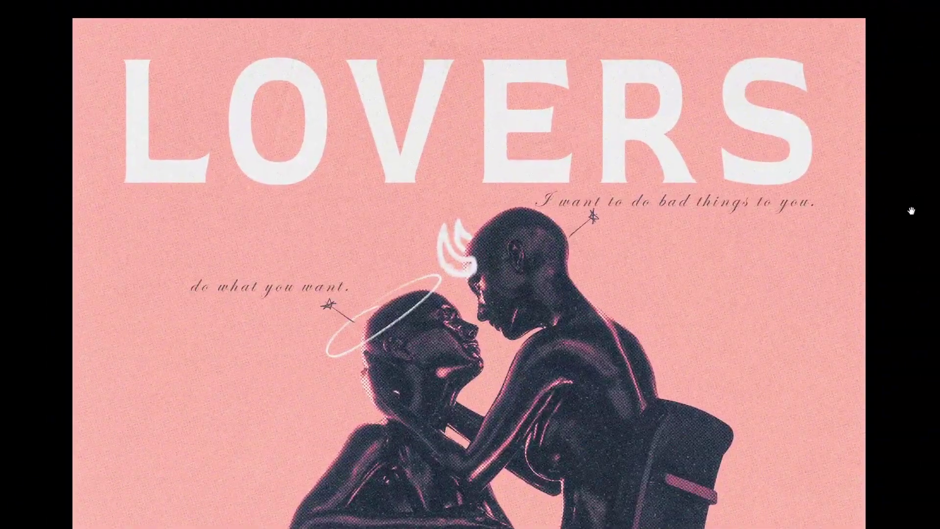
left_click_drag(909, 210, 912, 182)
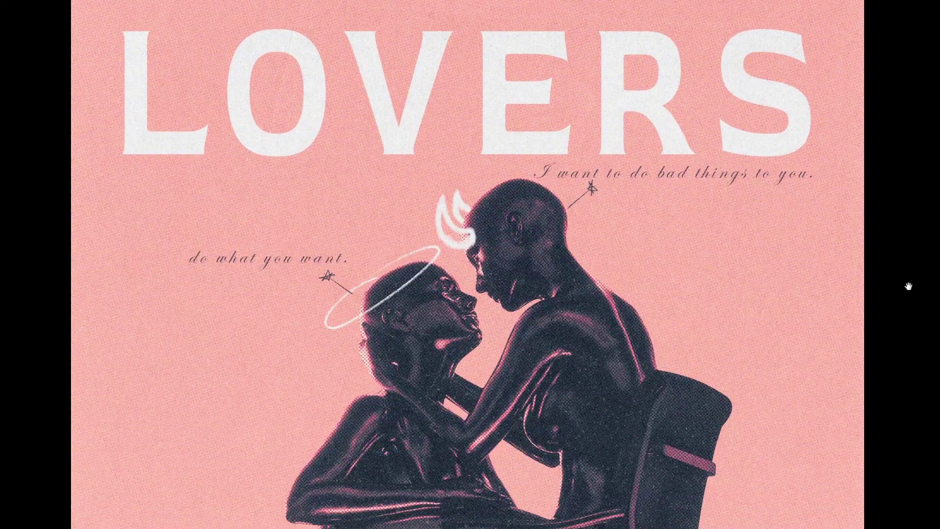